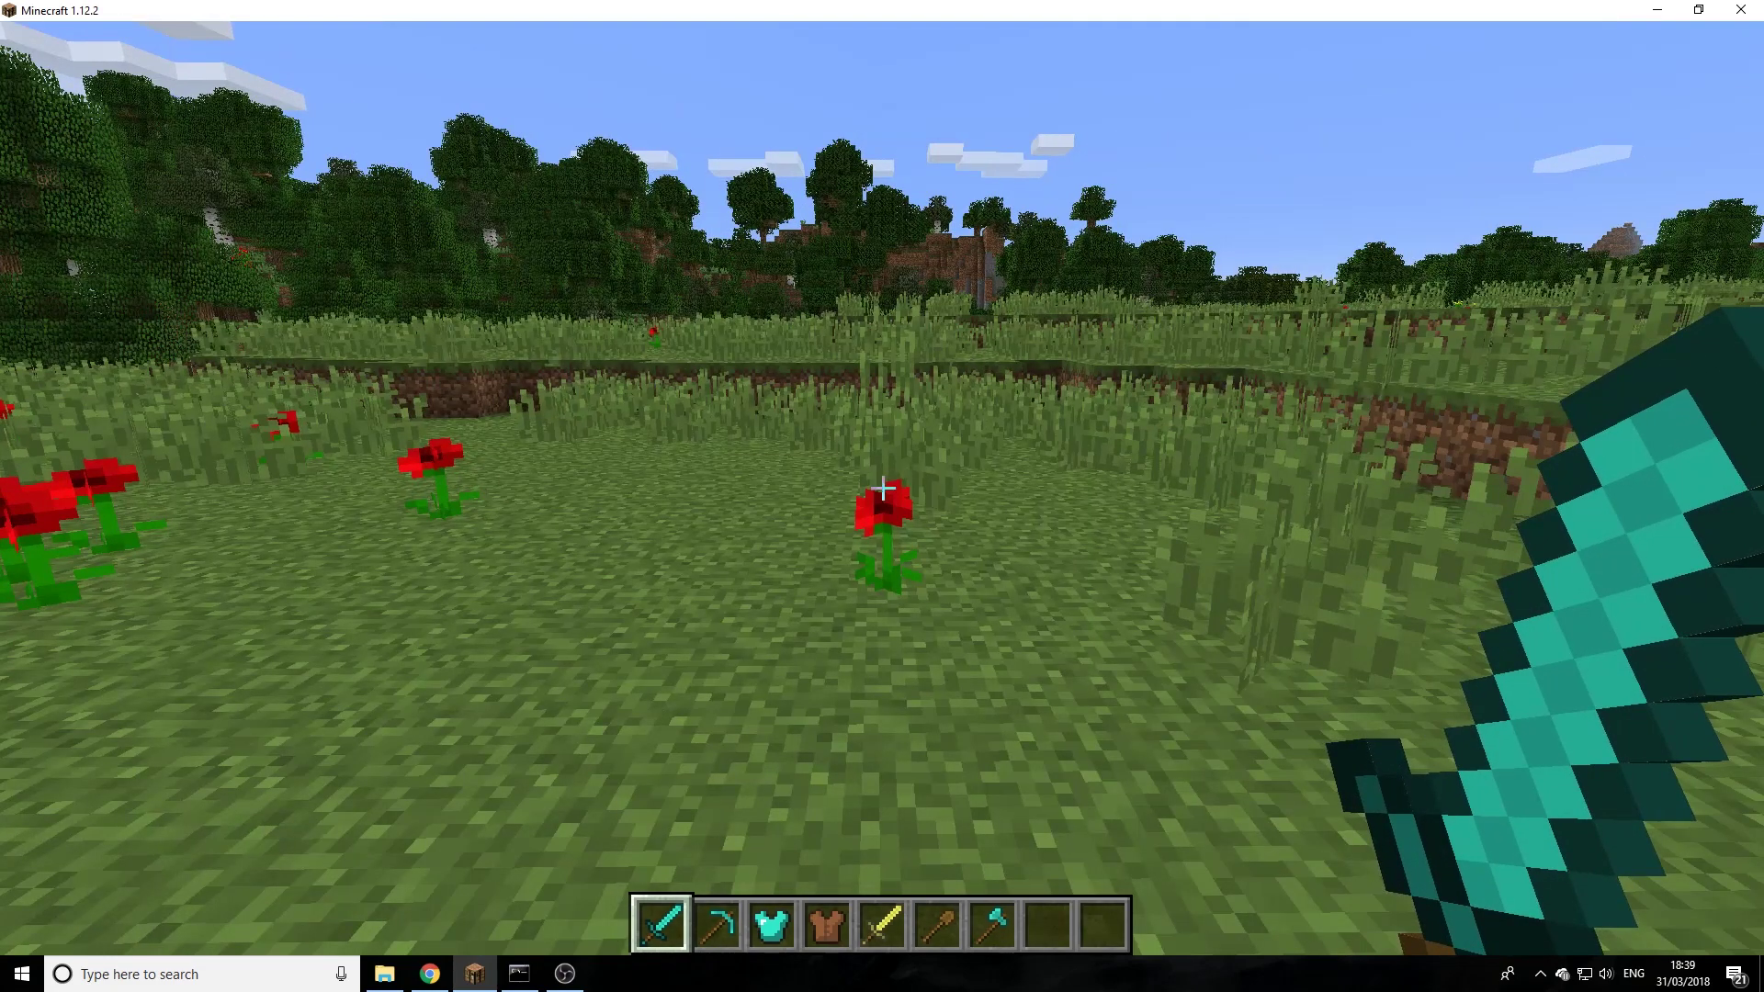
key("w")
key("a")
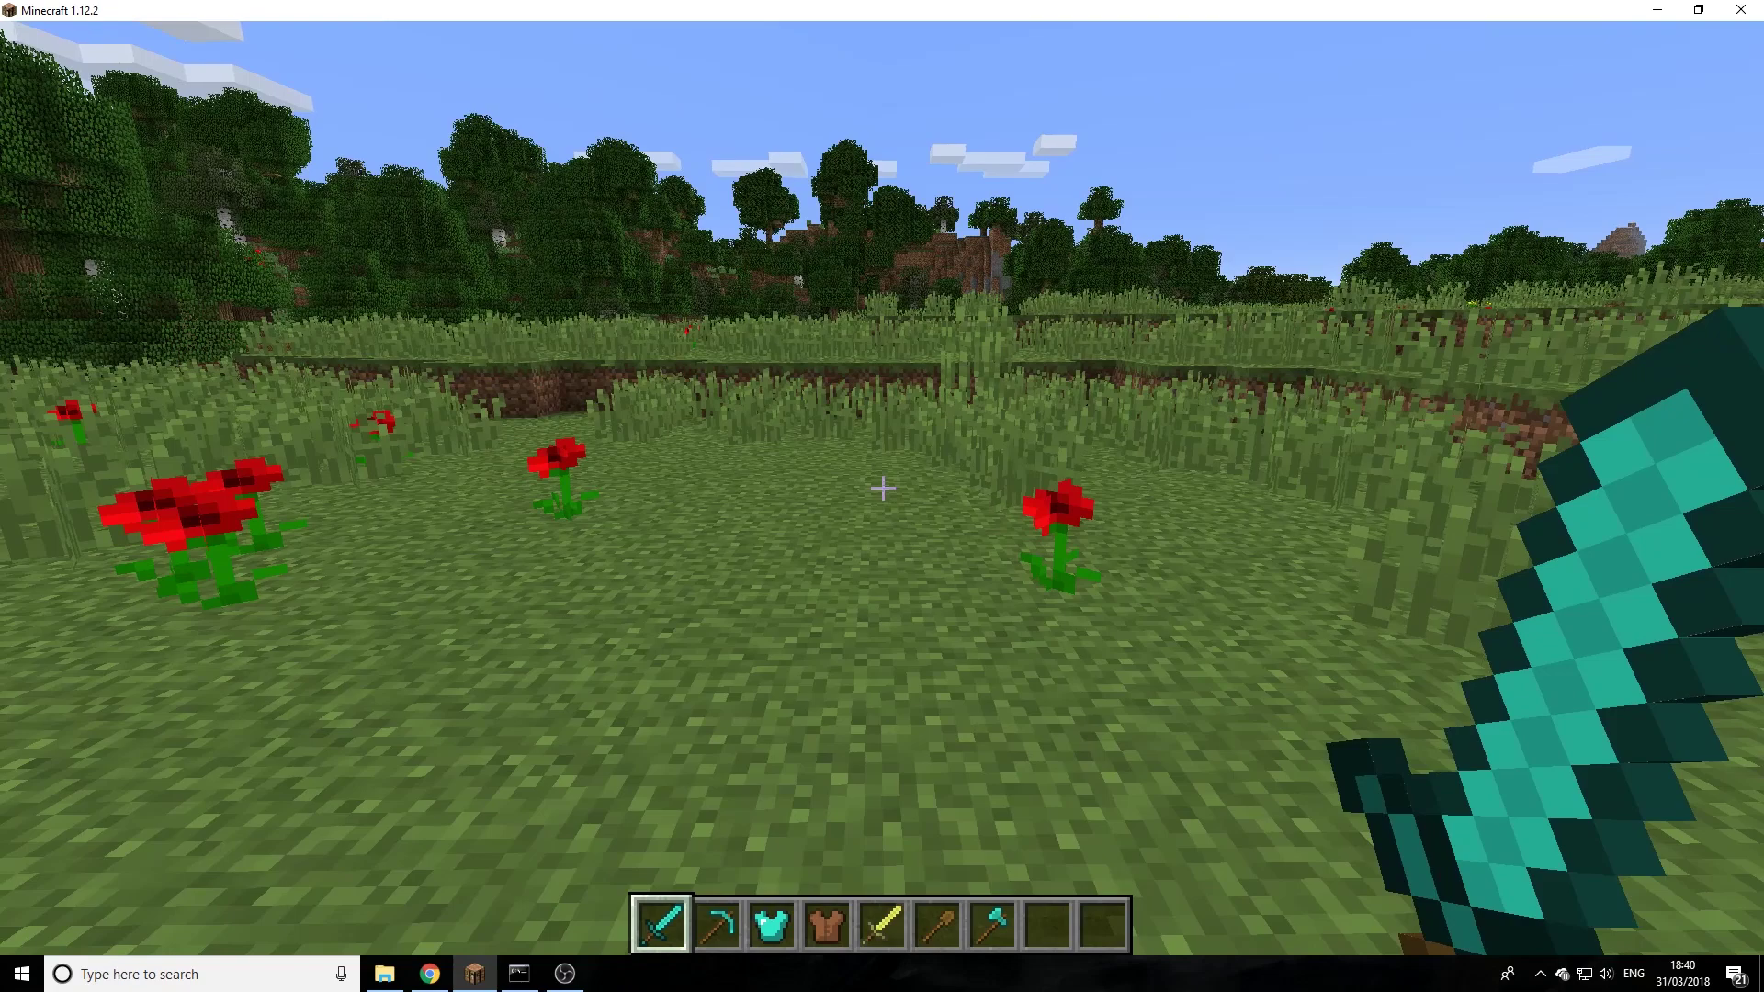
key("w")
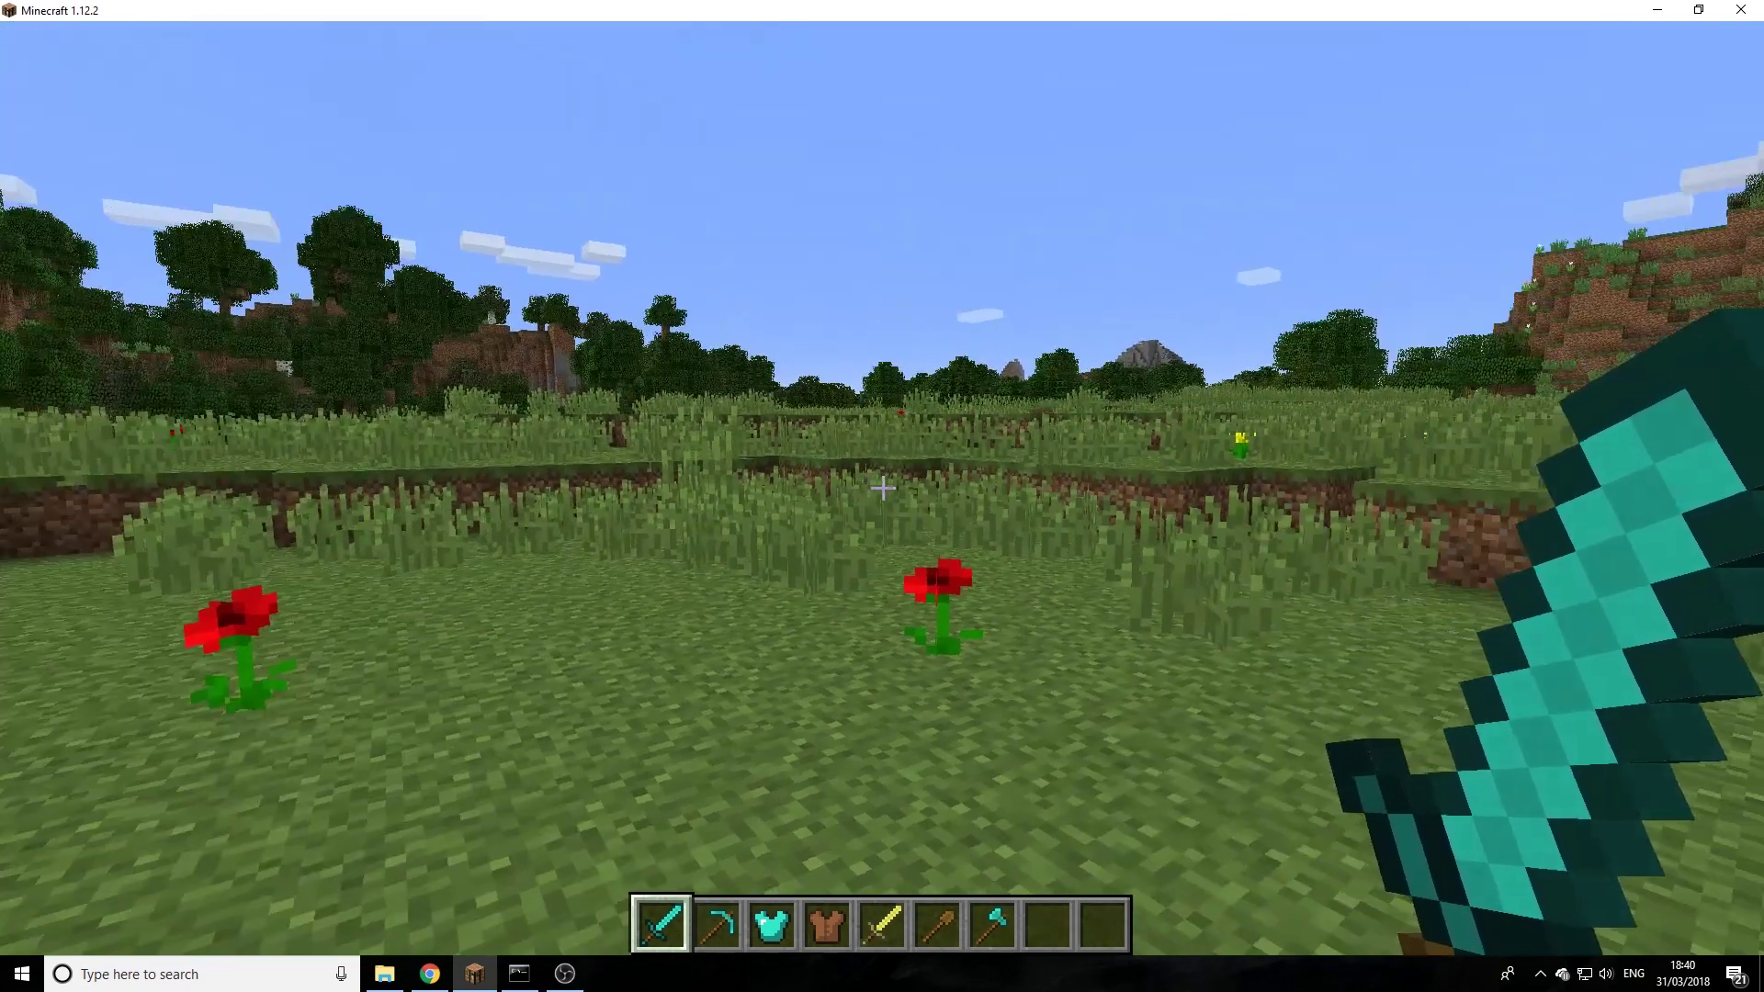
Run /enchantment without arguments while holding the diamond sword and review the enchantments offered for it
key("slash")
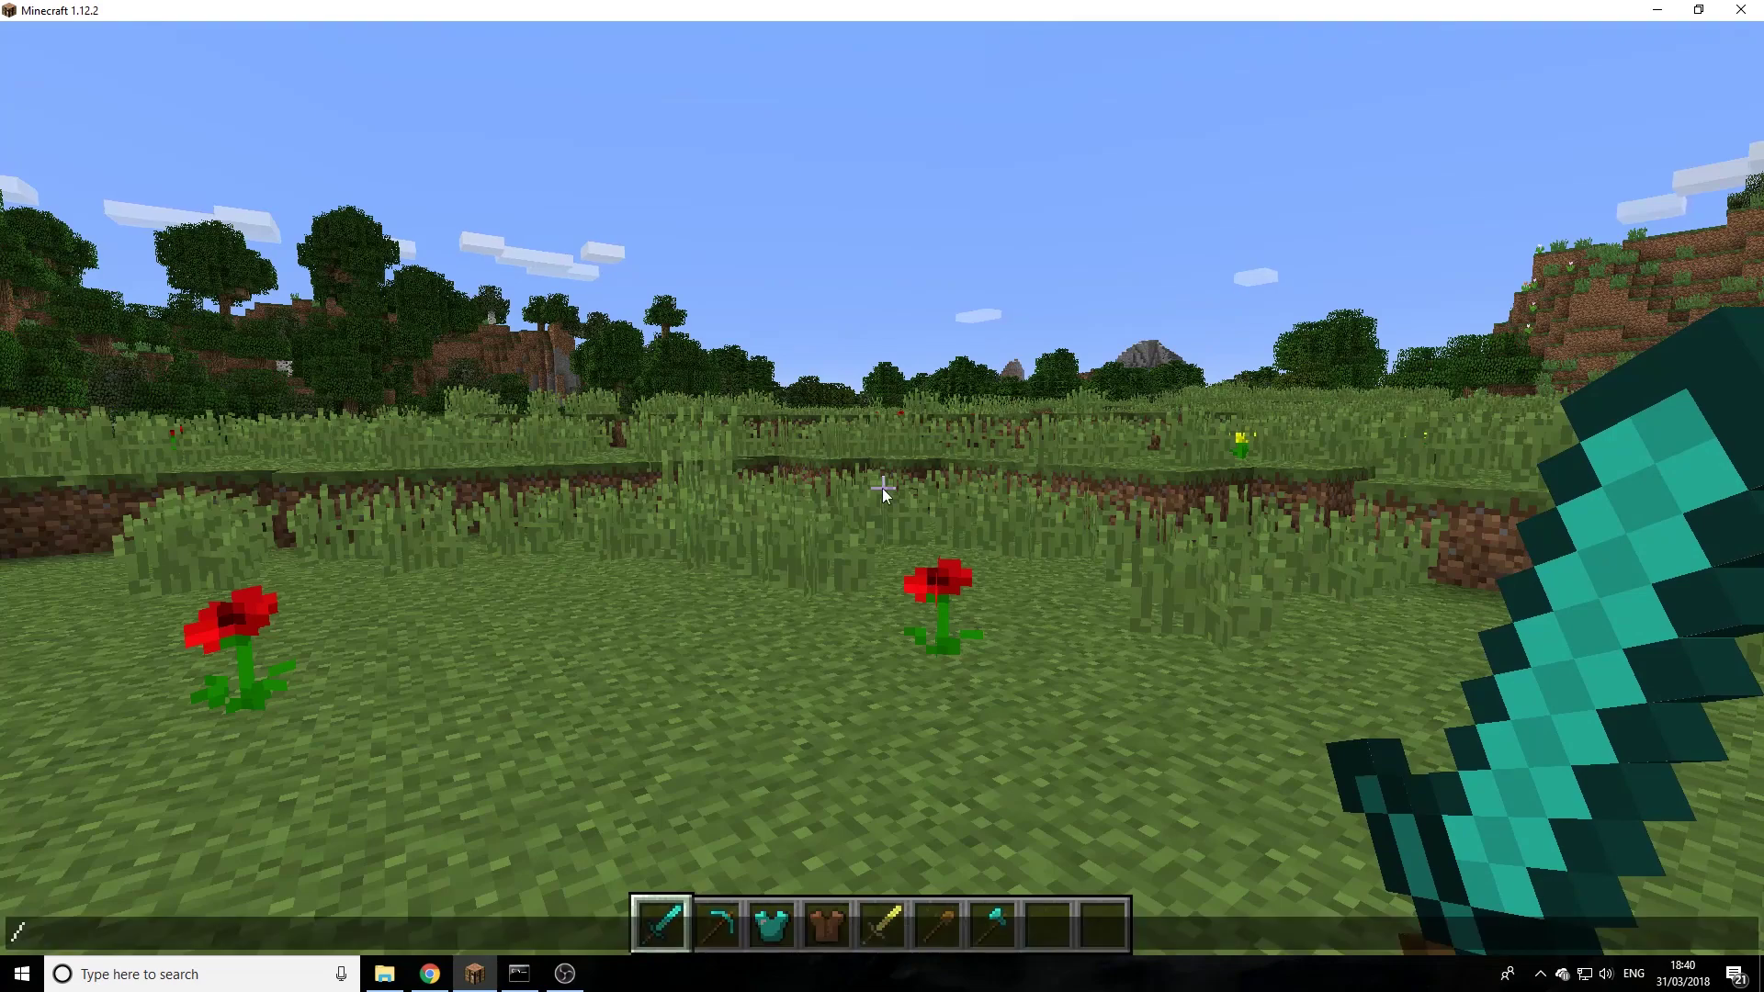
type("e")
key("Tab")
key("Tab")
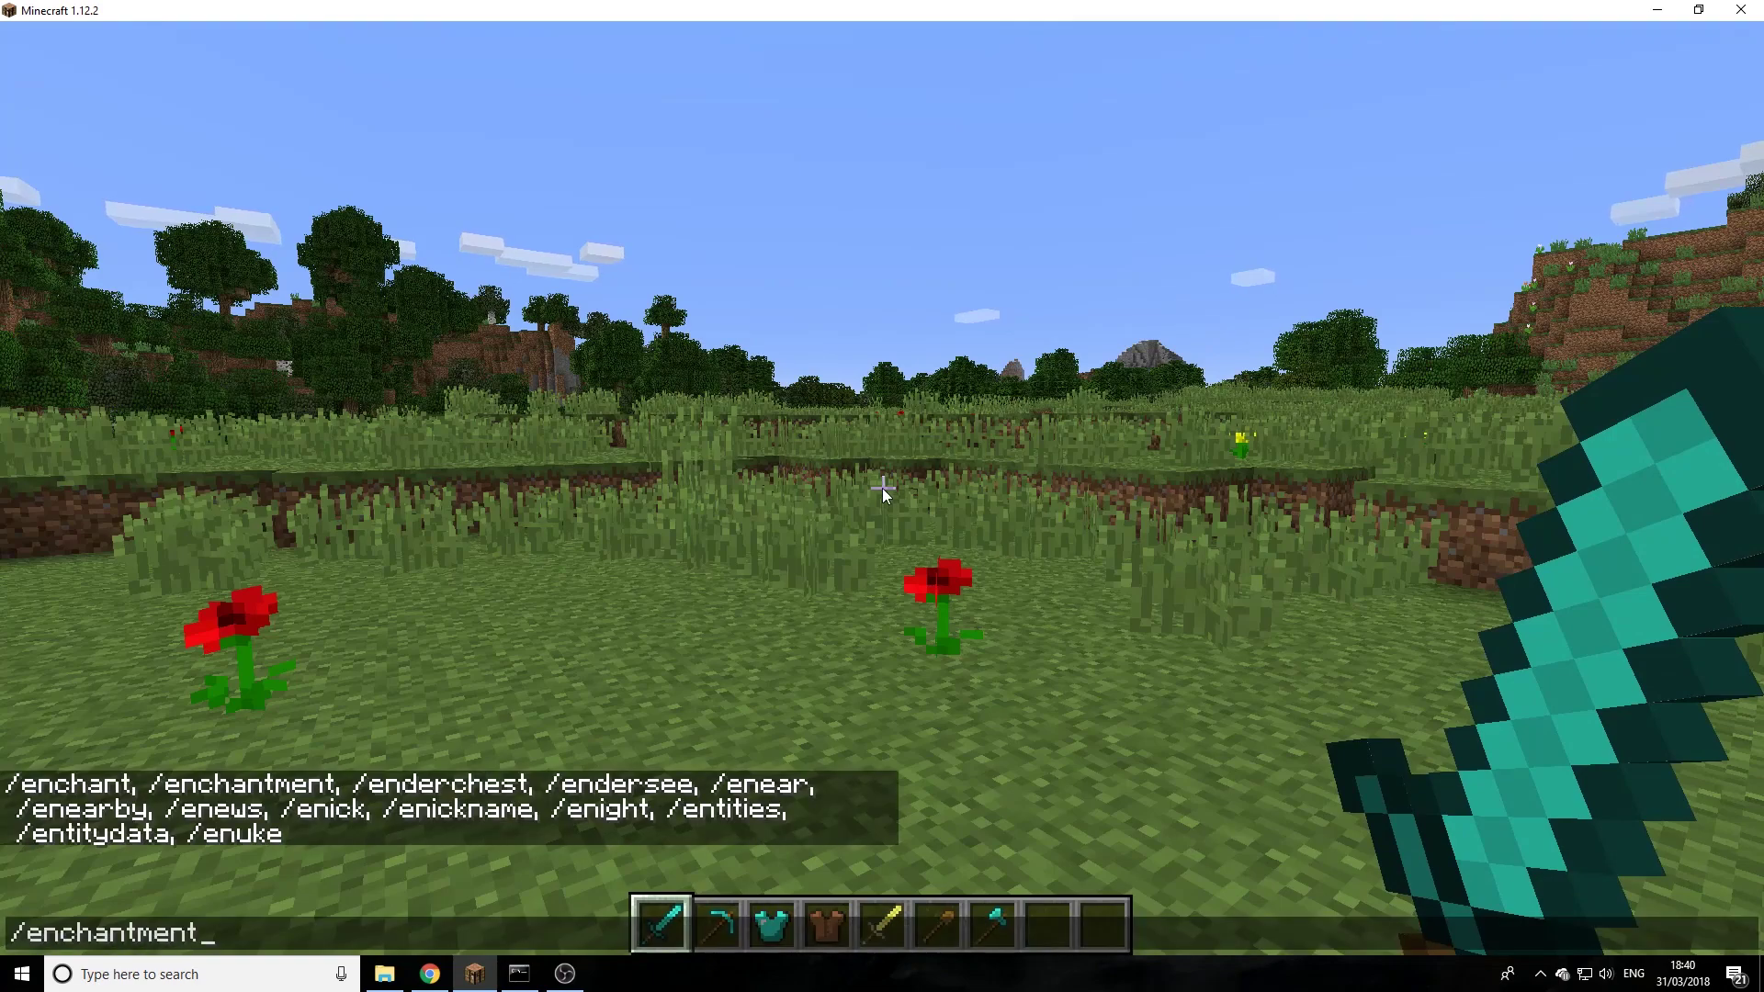
key("Return")
key("w")
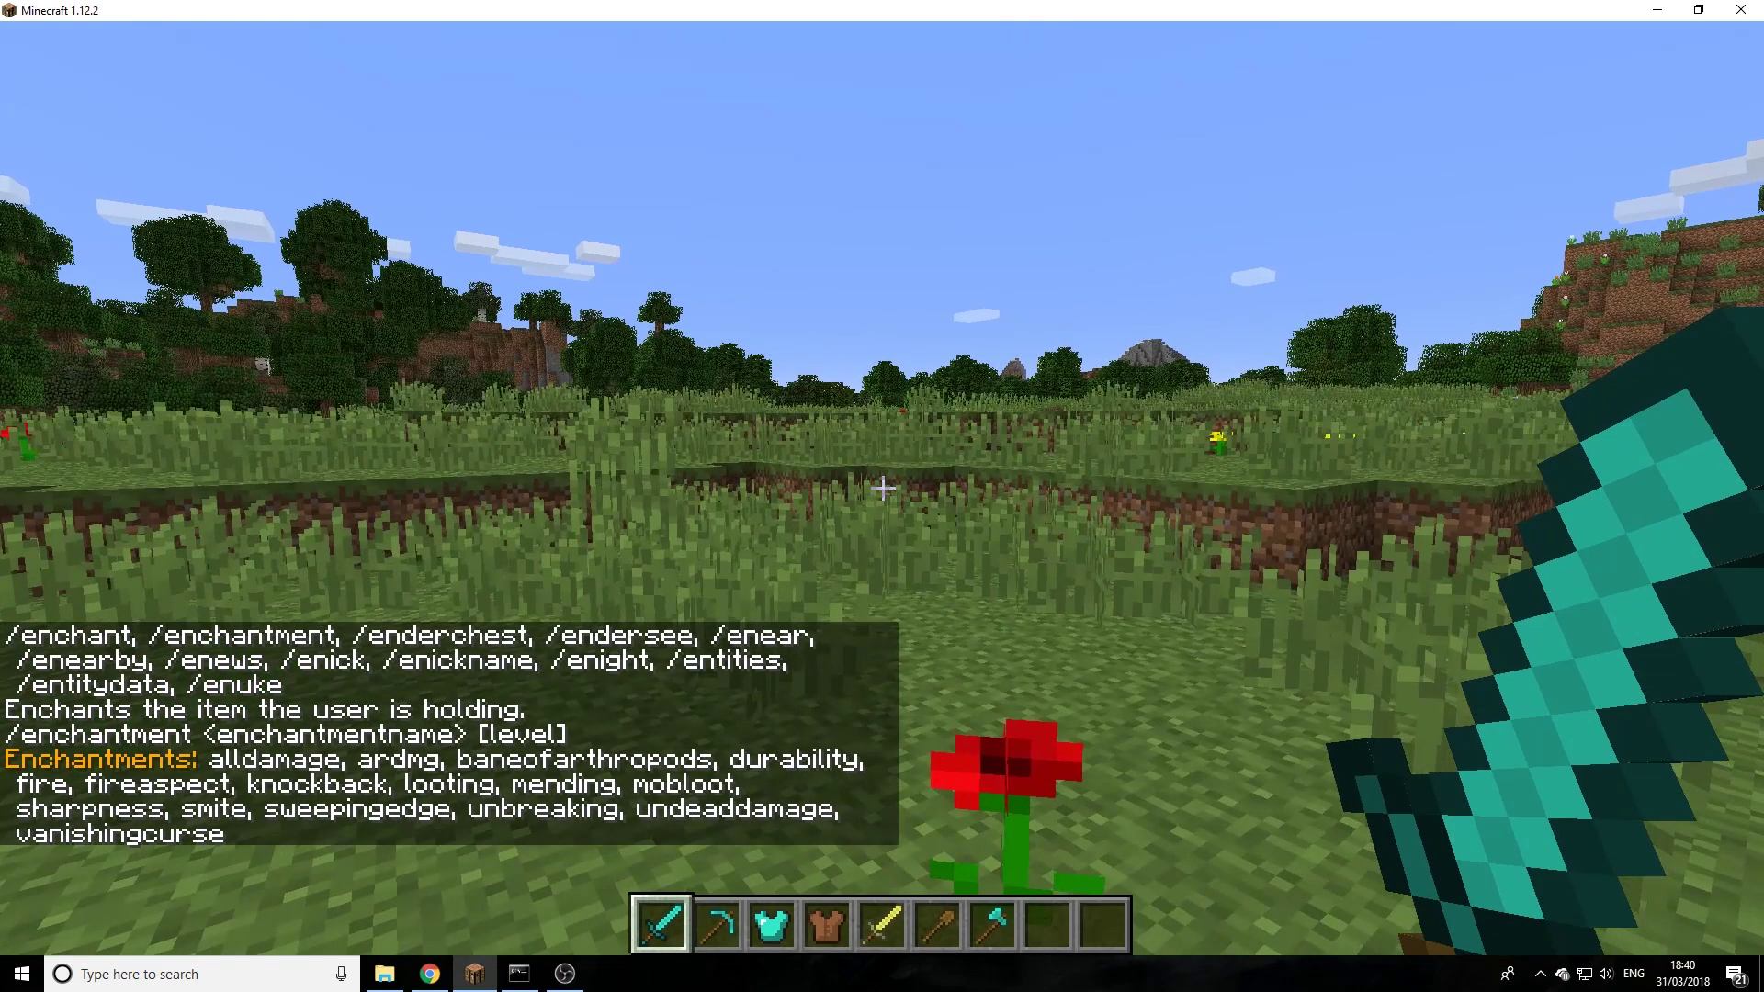
key("t")
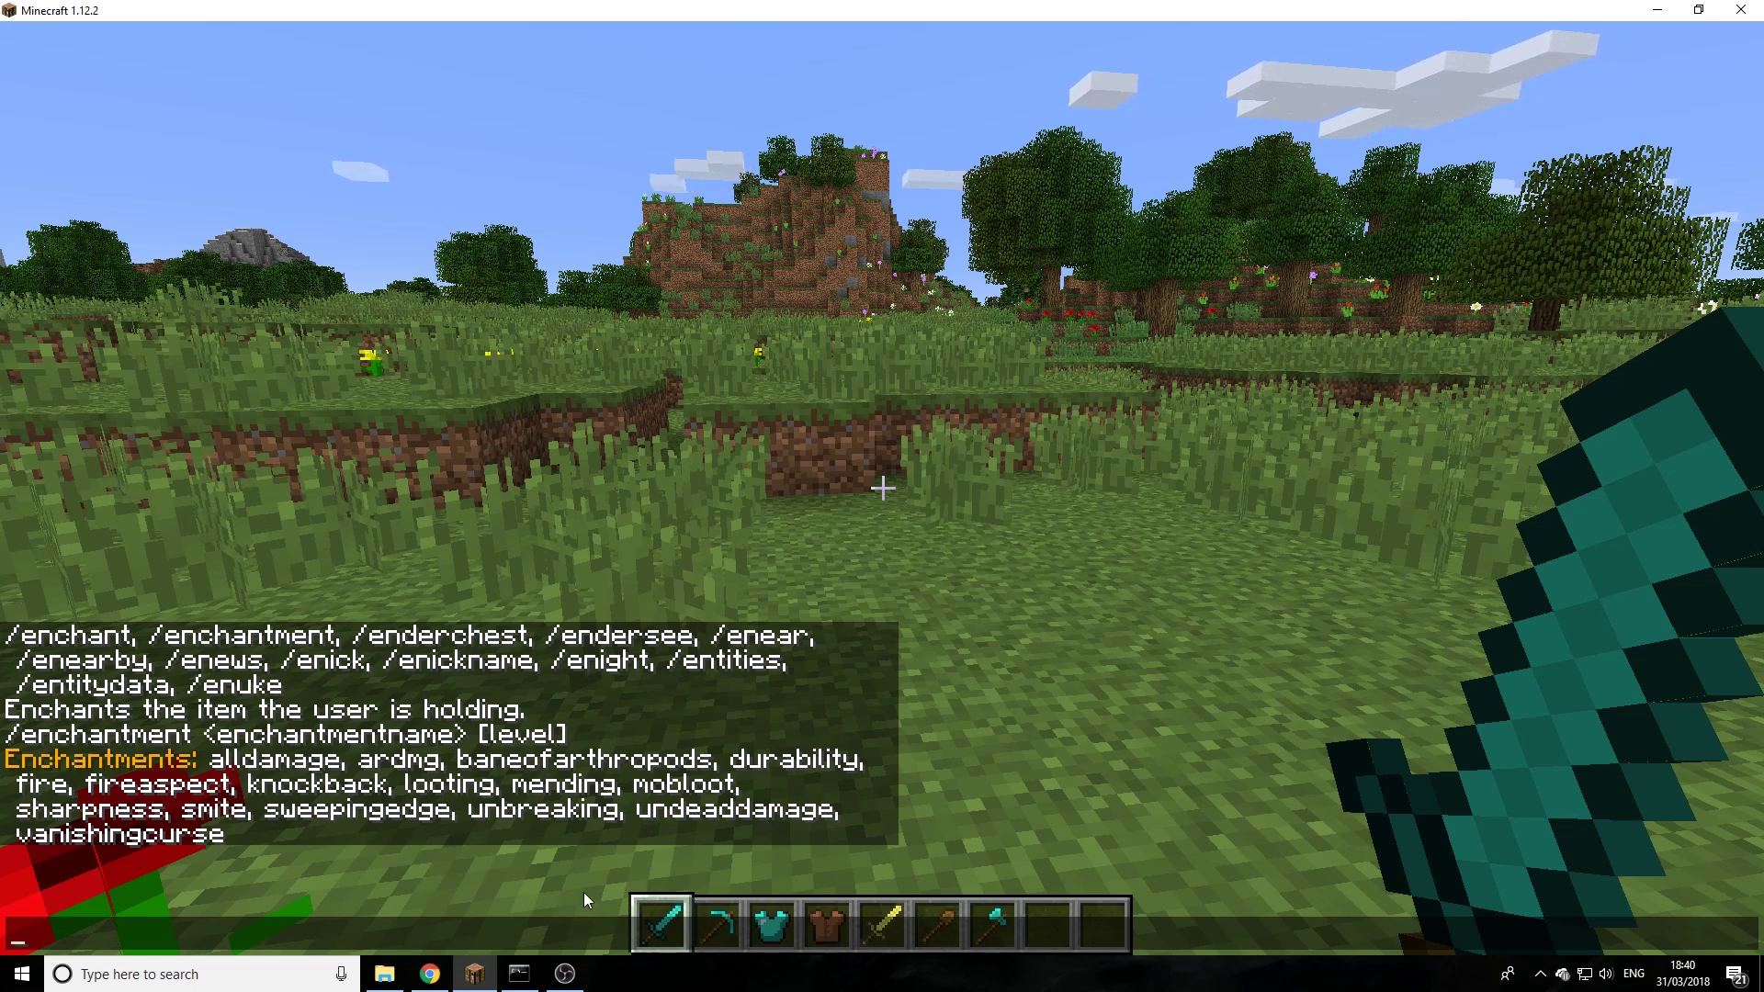
key("Escape")
Hold the leather tunic and run /enchantment without arguments to list the enchantments for armour
scroll(882, 496, "down", 3)
key("t")
key("Up")
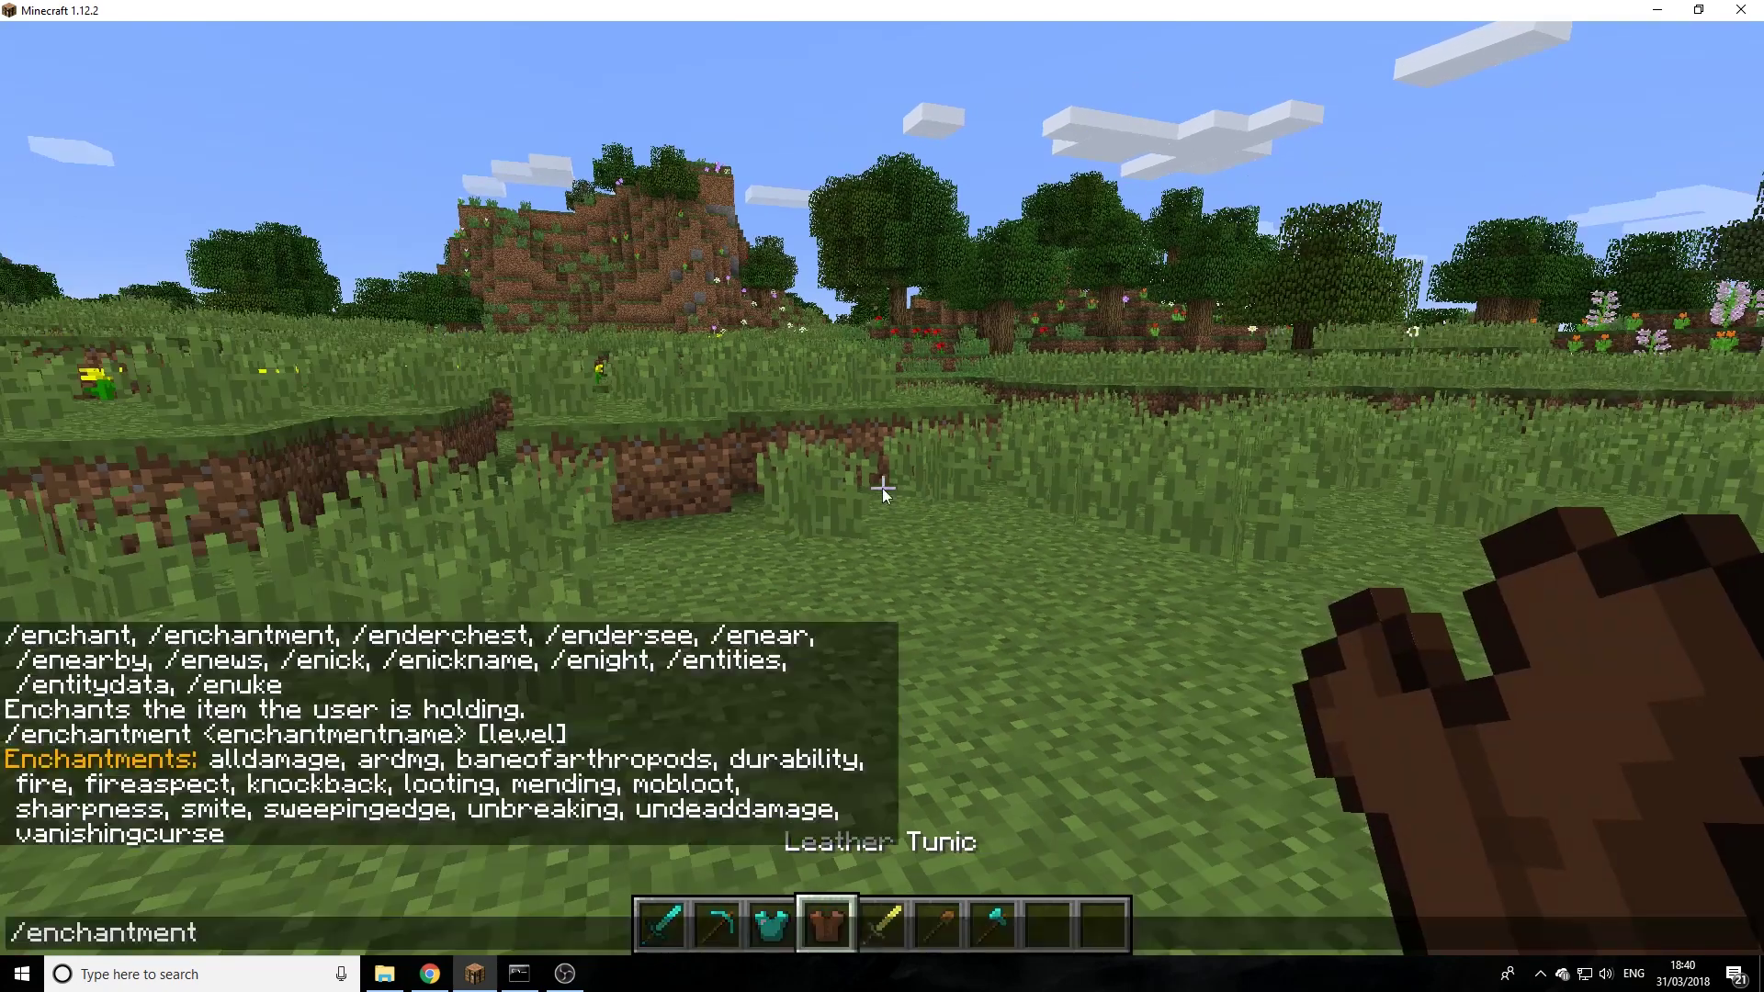
key("Return")
key("t")
key("Escape")
scroll(883, 496, "down", 1)
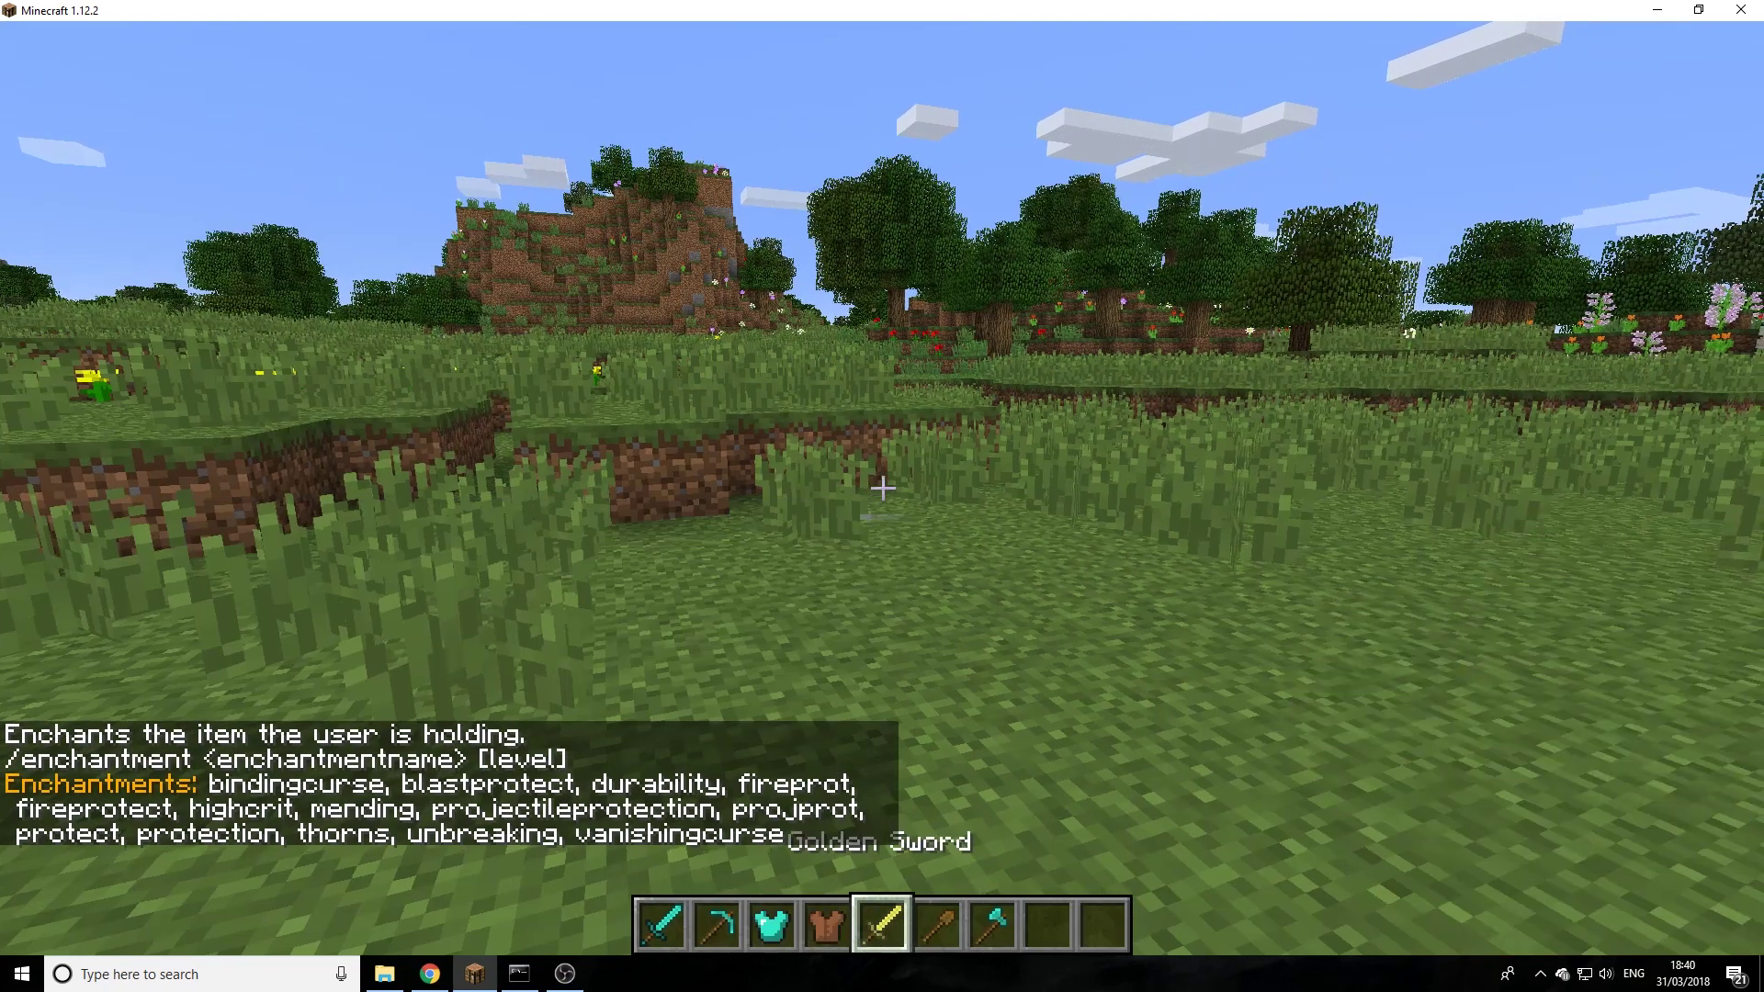
key("t")
key("Up")
key("Escape")
Hold the wooden shovel and run /enchantment without arguments to list the enchantments for tools
scroll(882, 496, "down", 1)
key("t")
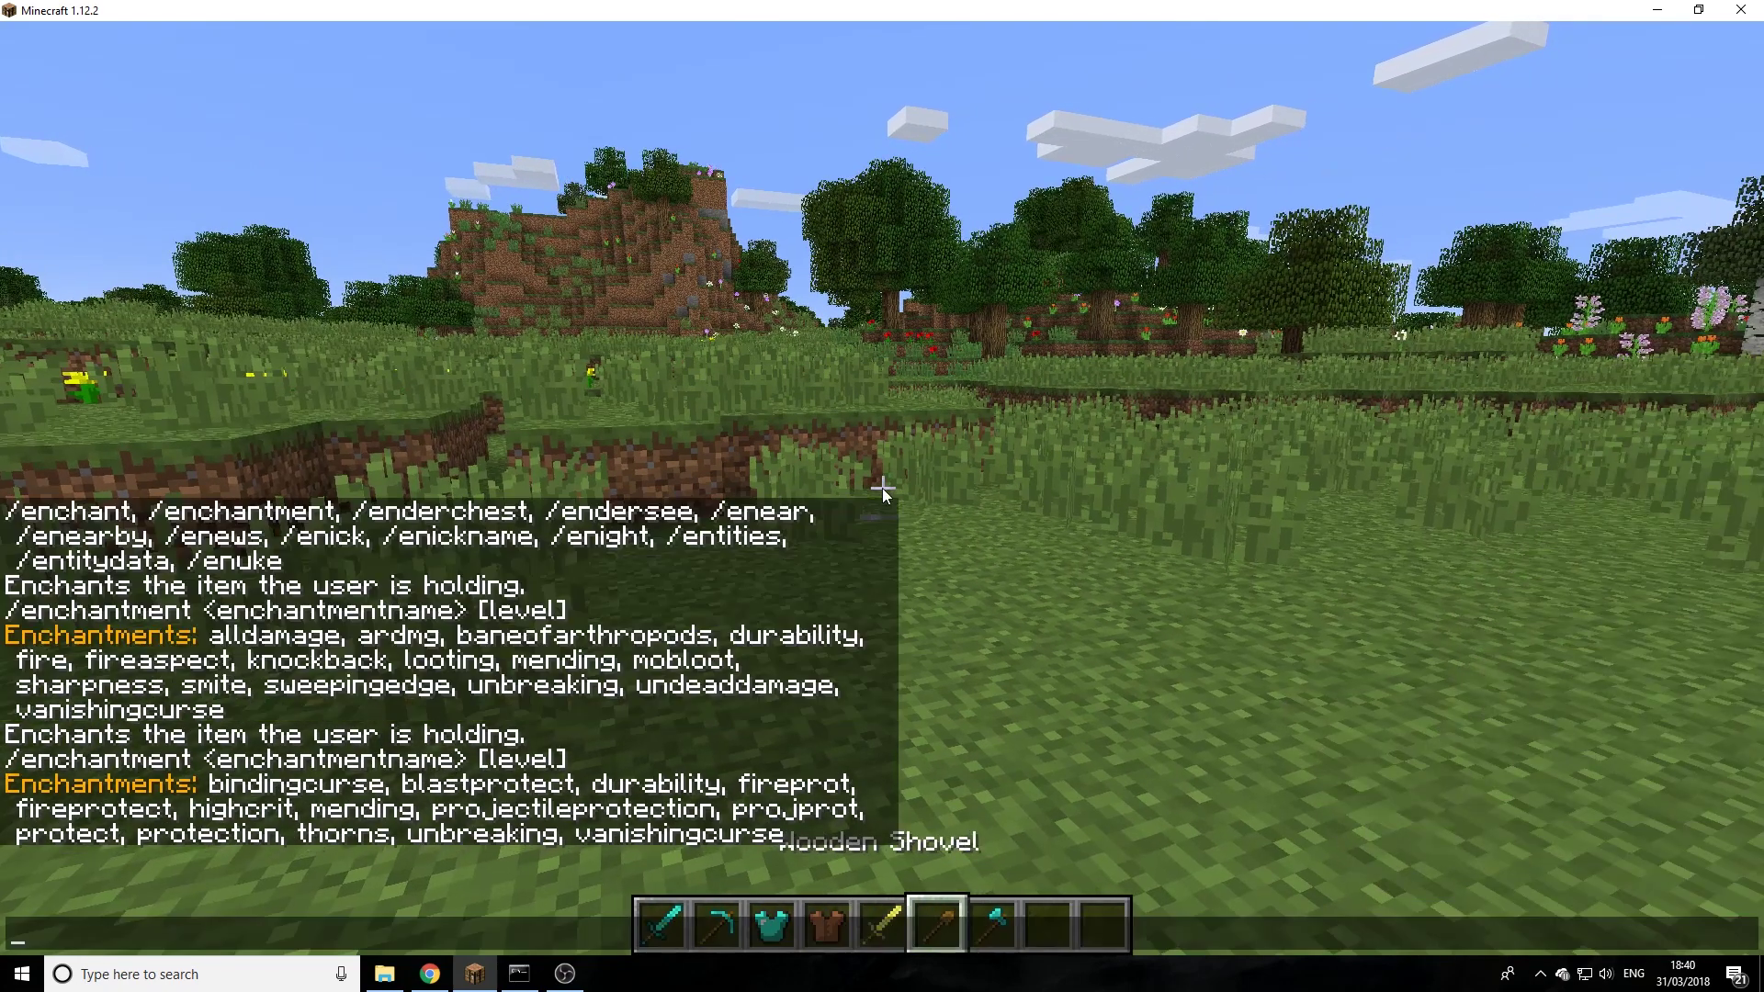
key("Up")
key("Return")
key("t")
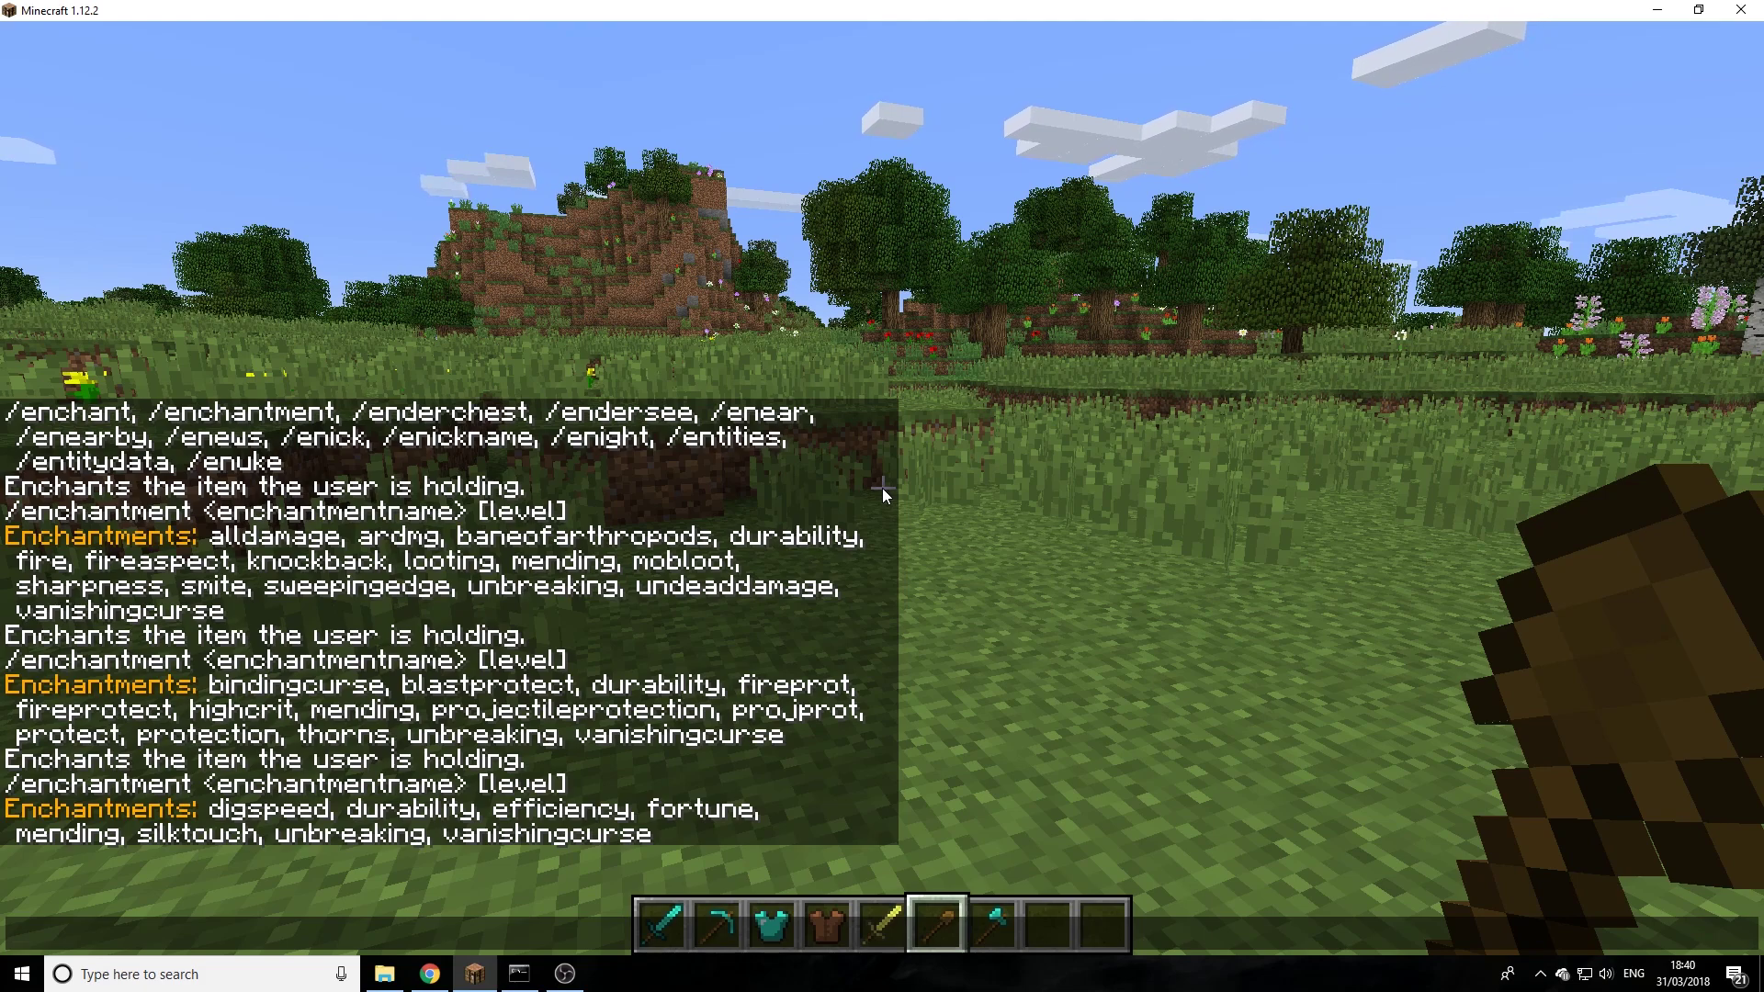
key("Escape")
Hold the diamond sword and enchant it with /enchantment sharpness 1
scroll(882, 487, "up", 5)
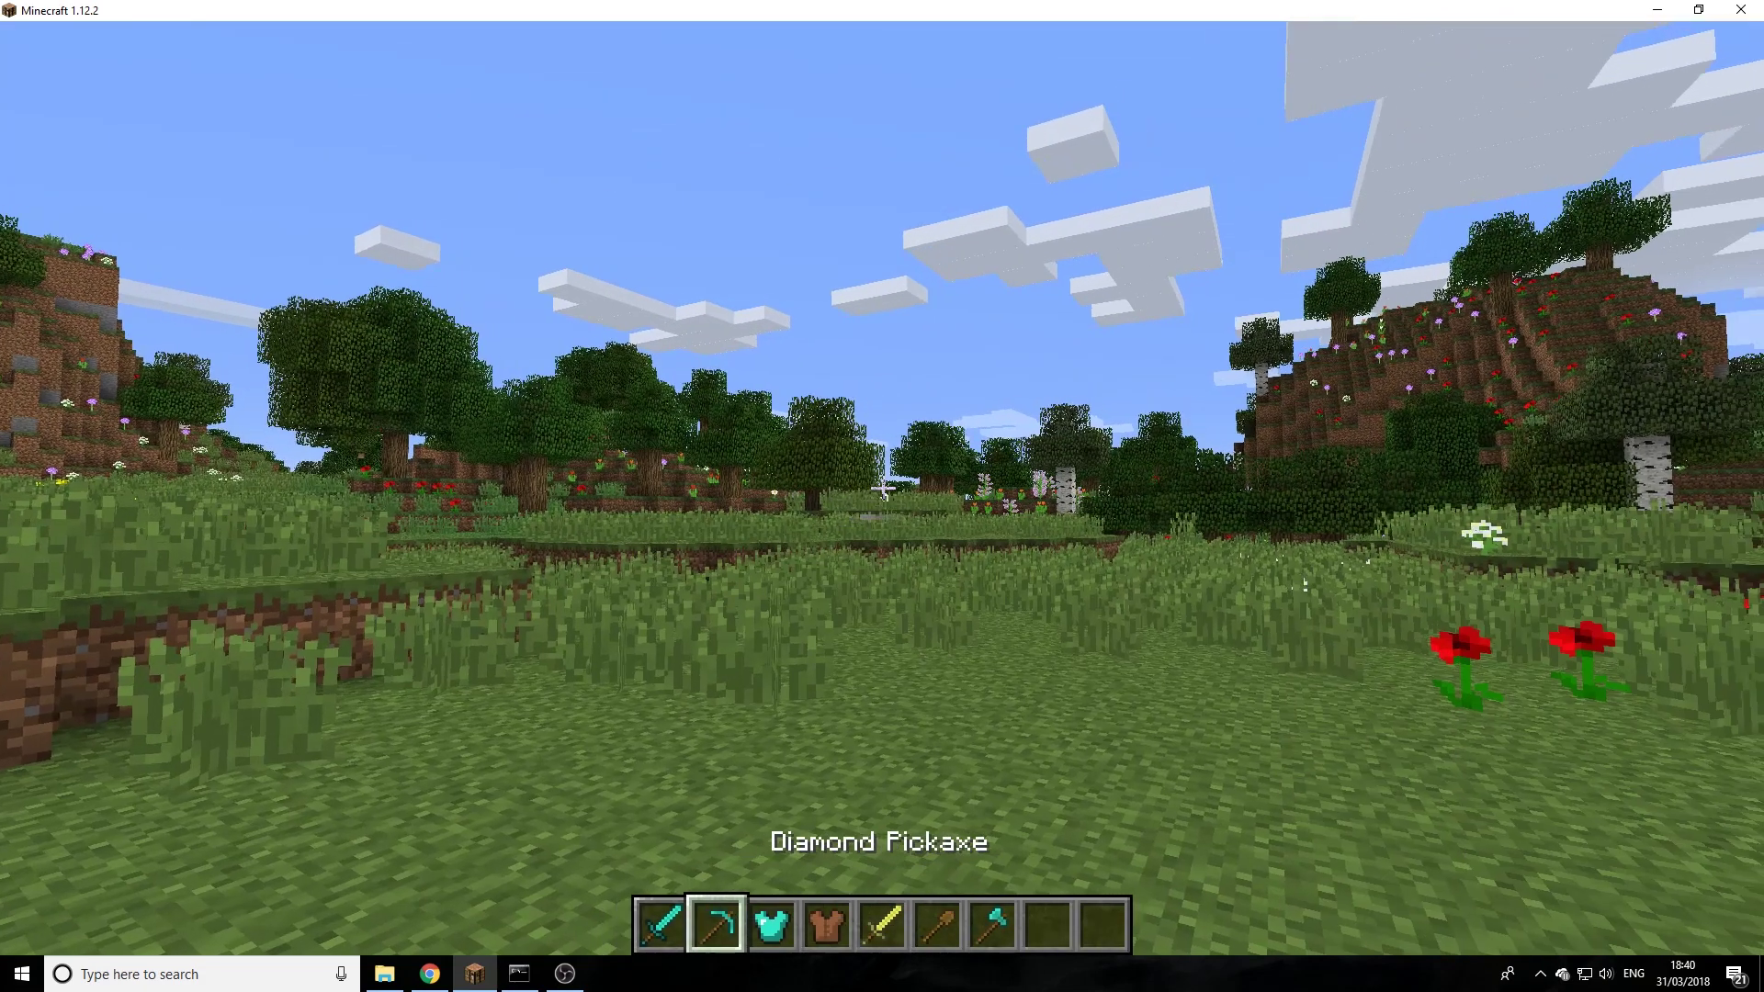
key("slash")
key("Up")
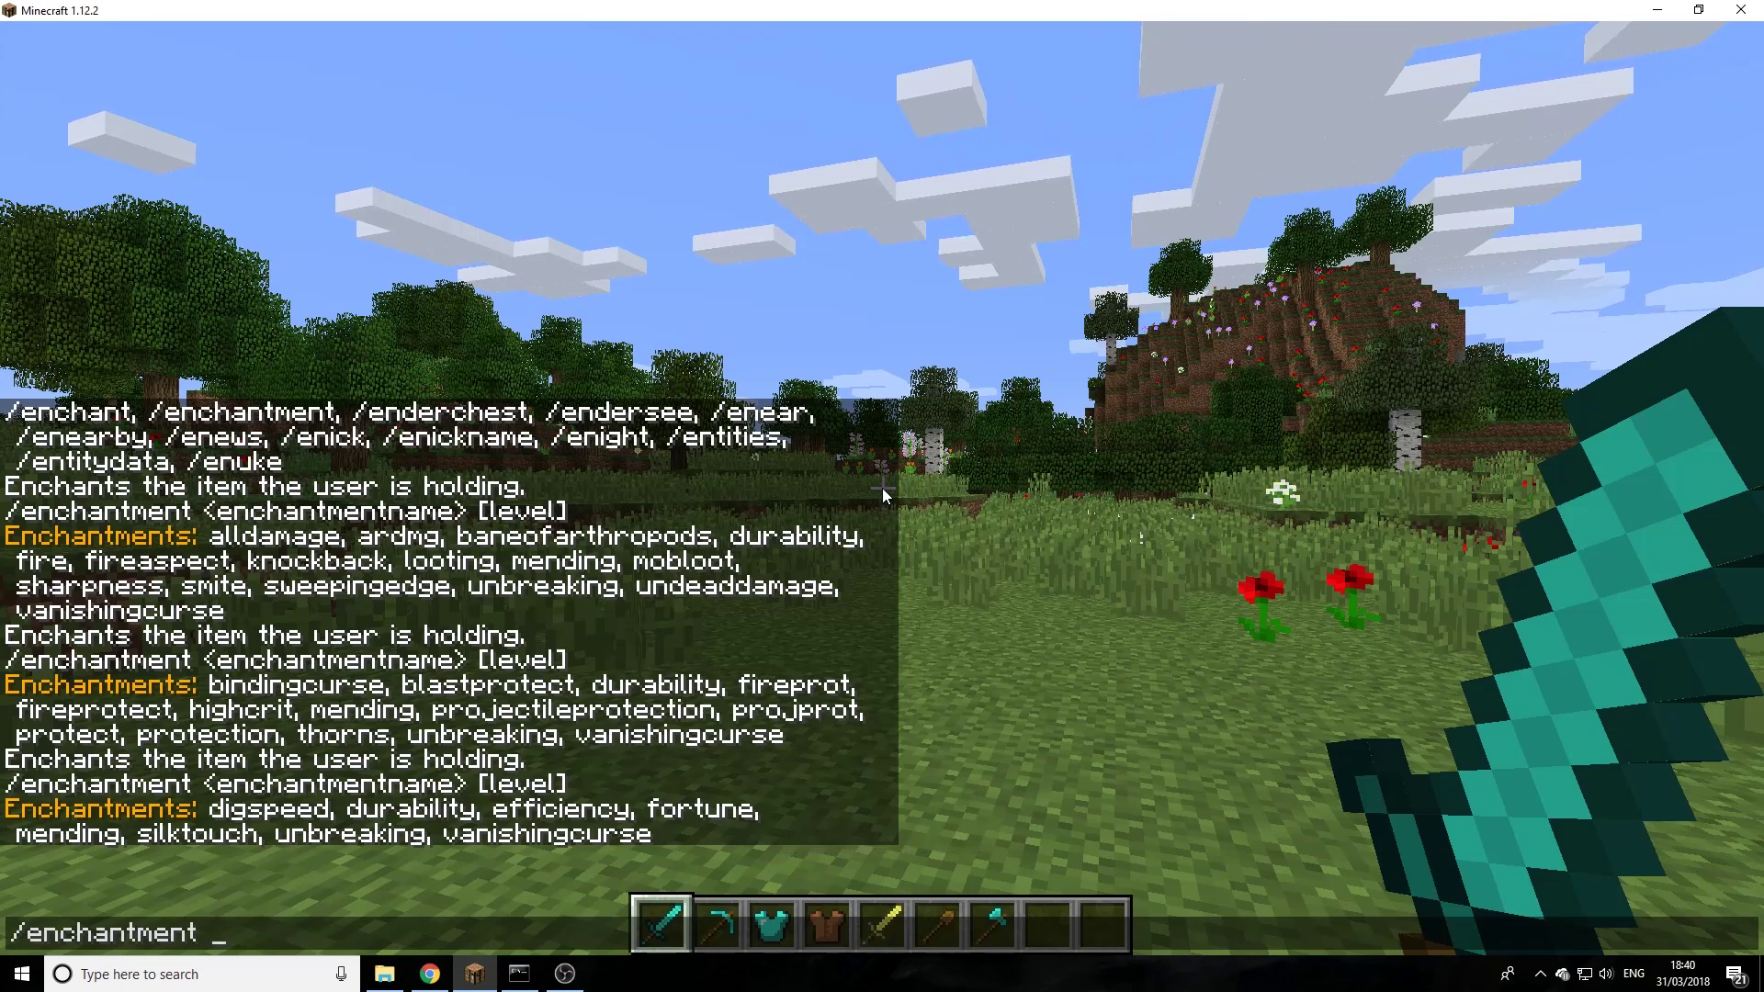
type("s")
key("Tab")
type("1")
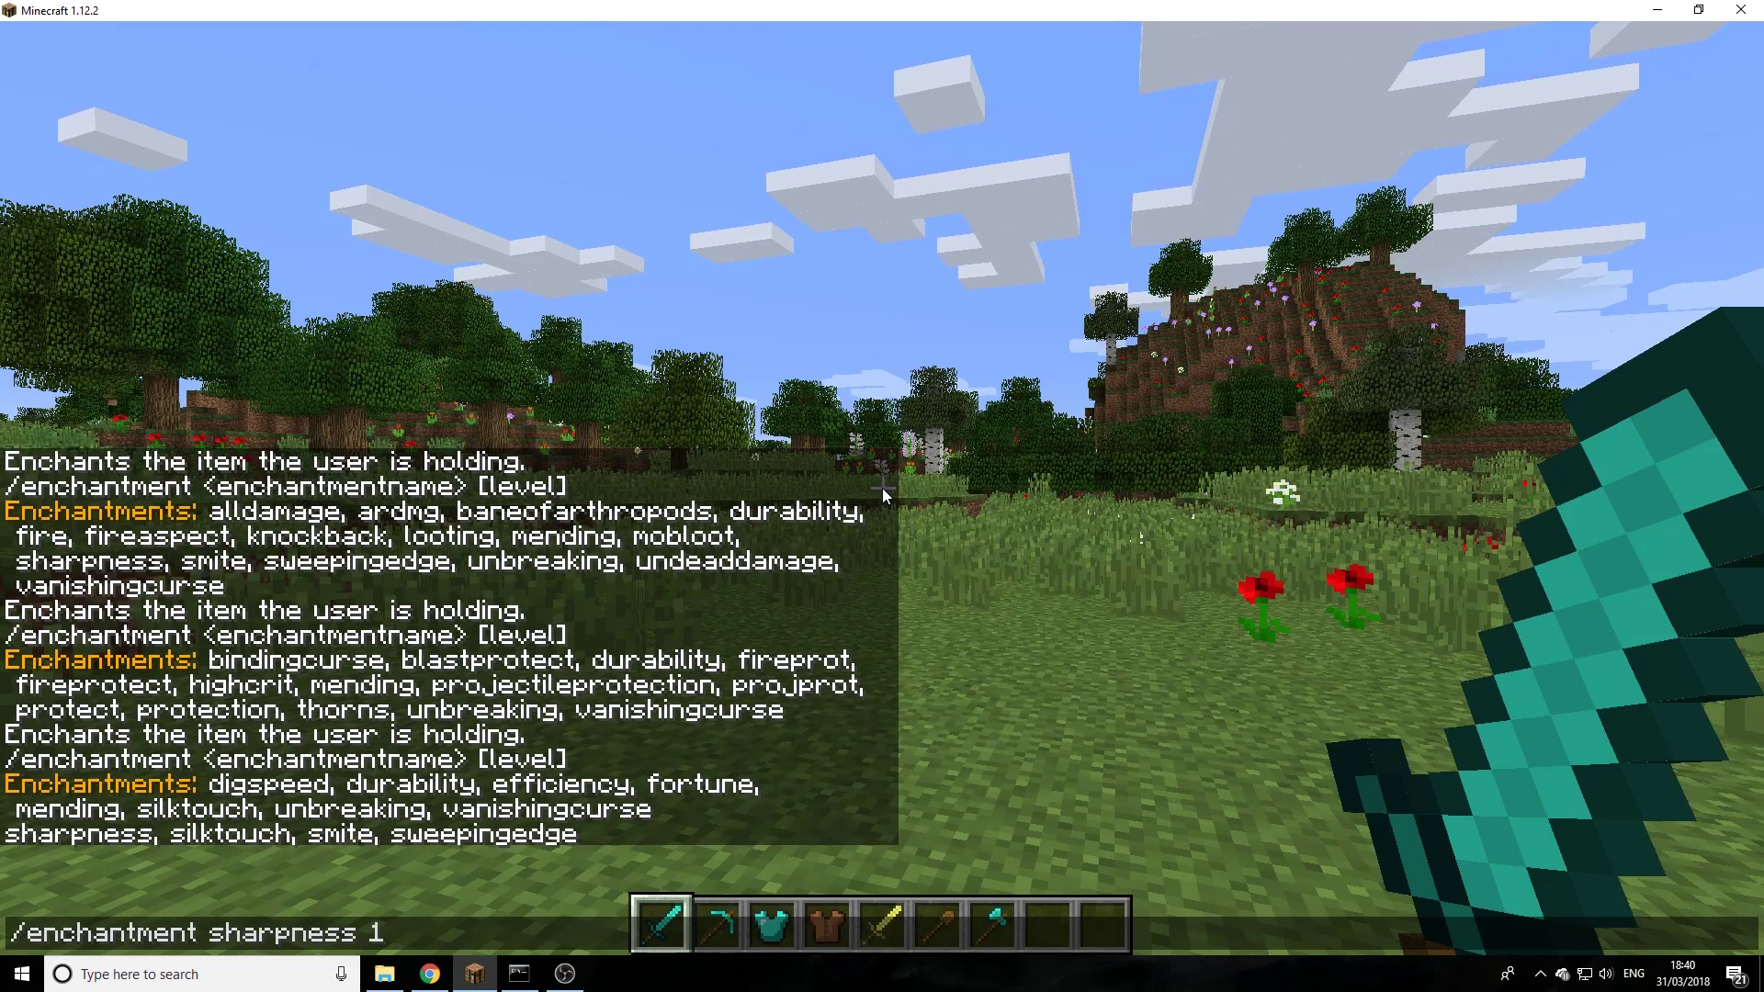
key("Return")
Hold the diamond pickaxe and enchant it with /enchantment efficiency 5
key("2")
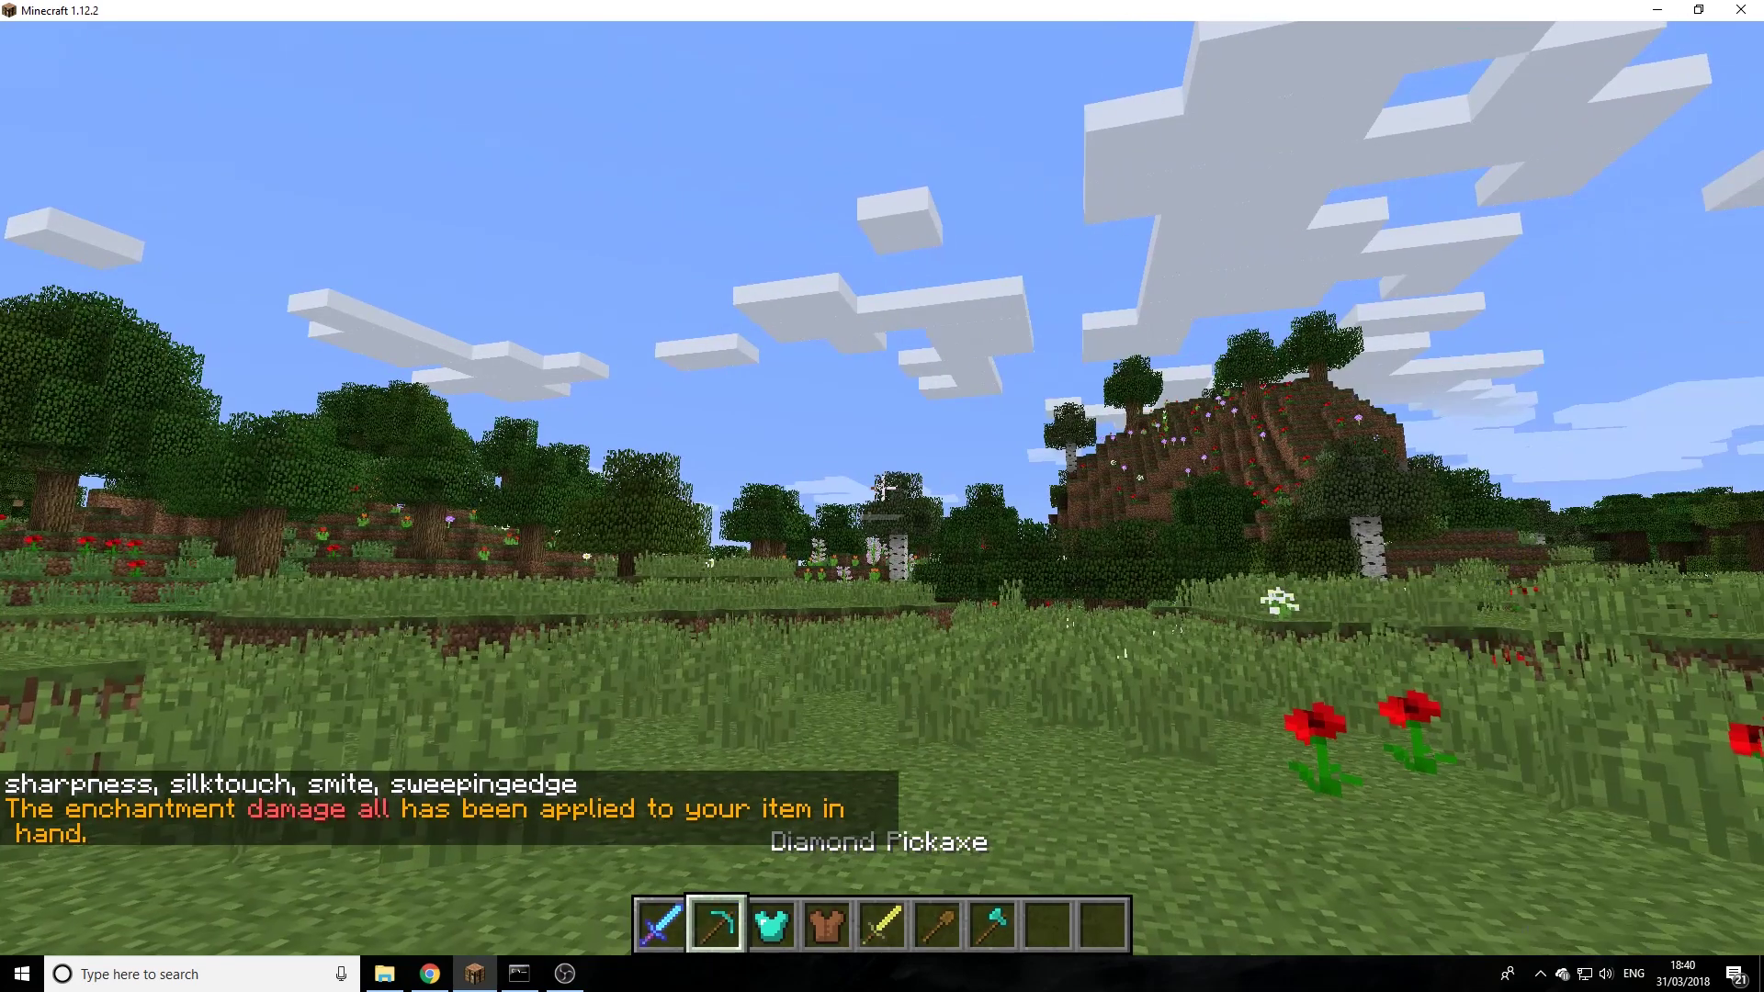
key("t")
key("Up")
key("ctrl+shift+Left")
key("ctrl+shift+Left")
key("BackSpace")
type("e")
key("Tab")
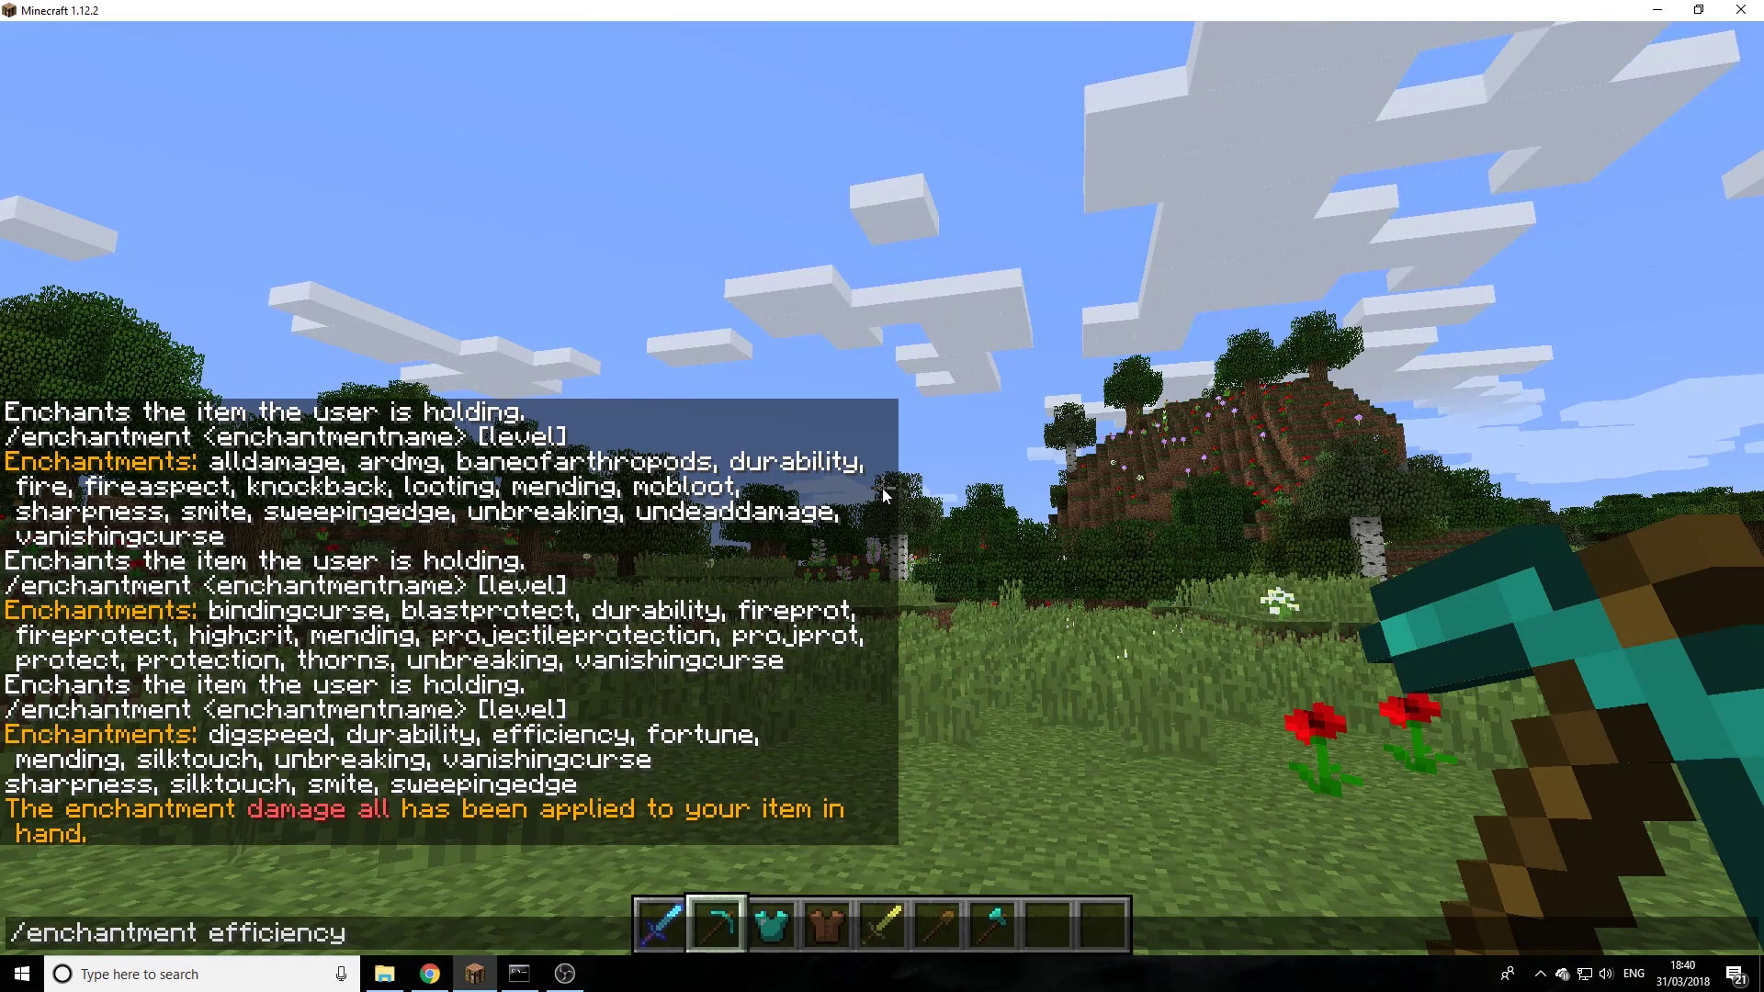
type("5")
key("Return")
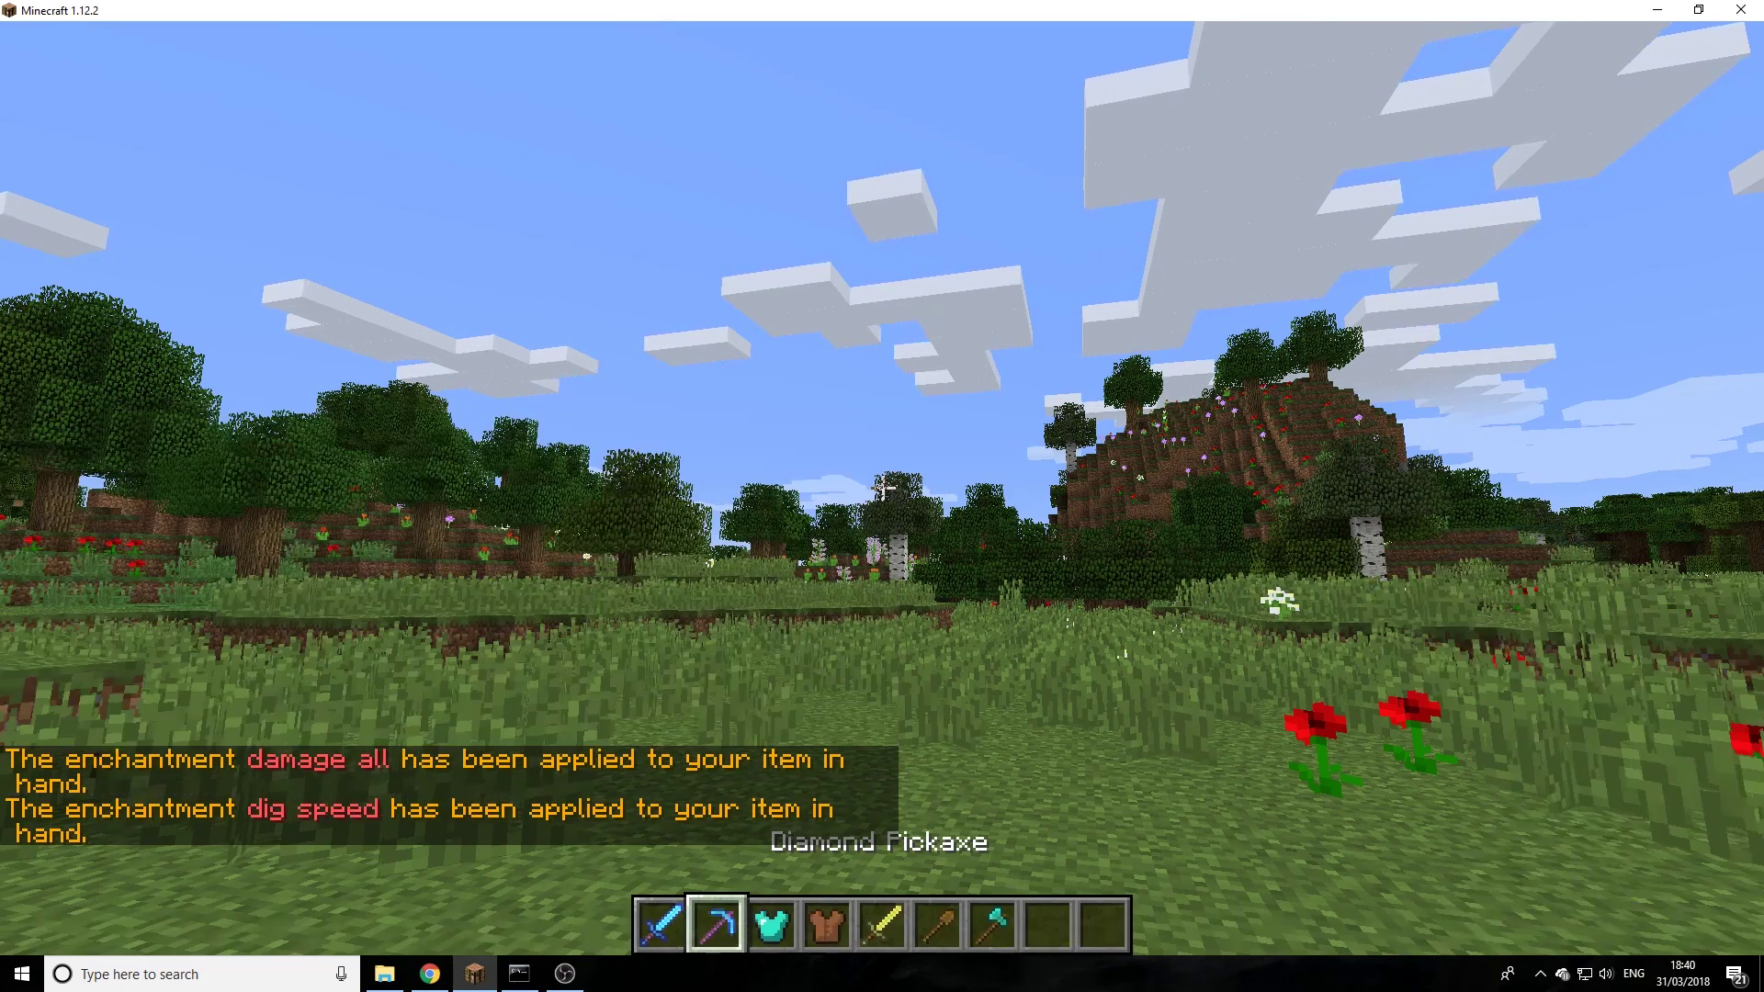
Hold the diamond chestplate and enchant it with /enchantment protection 3
key("4")
key("2")
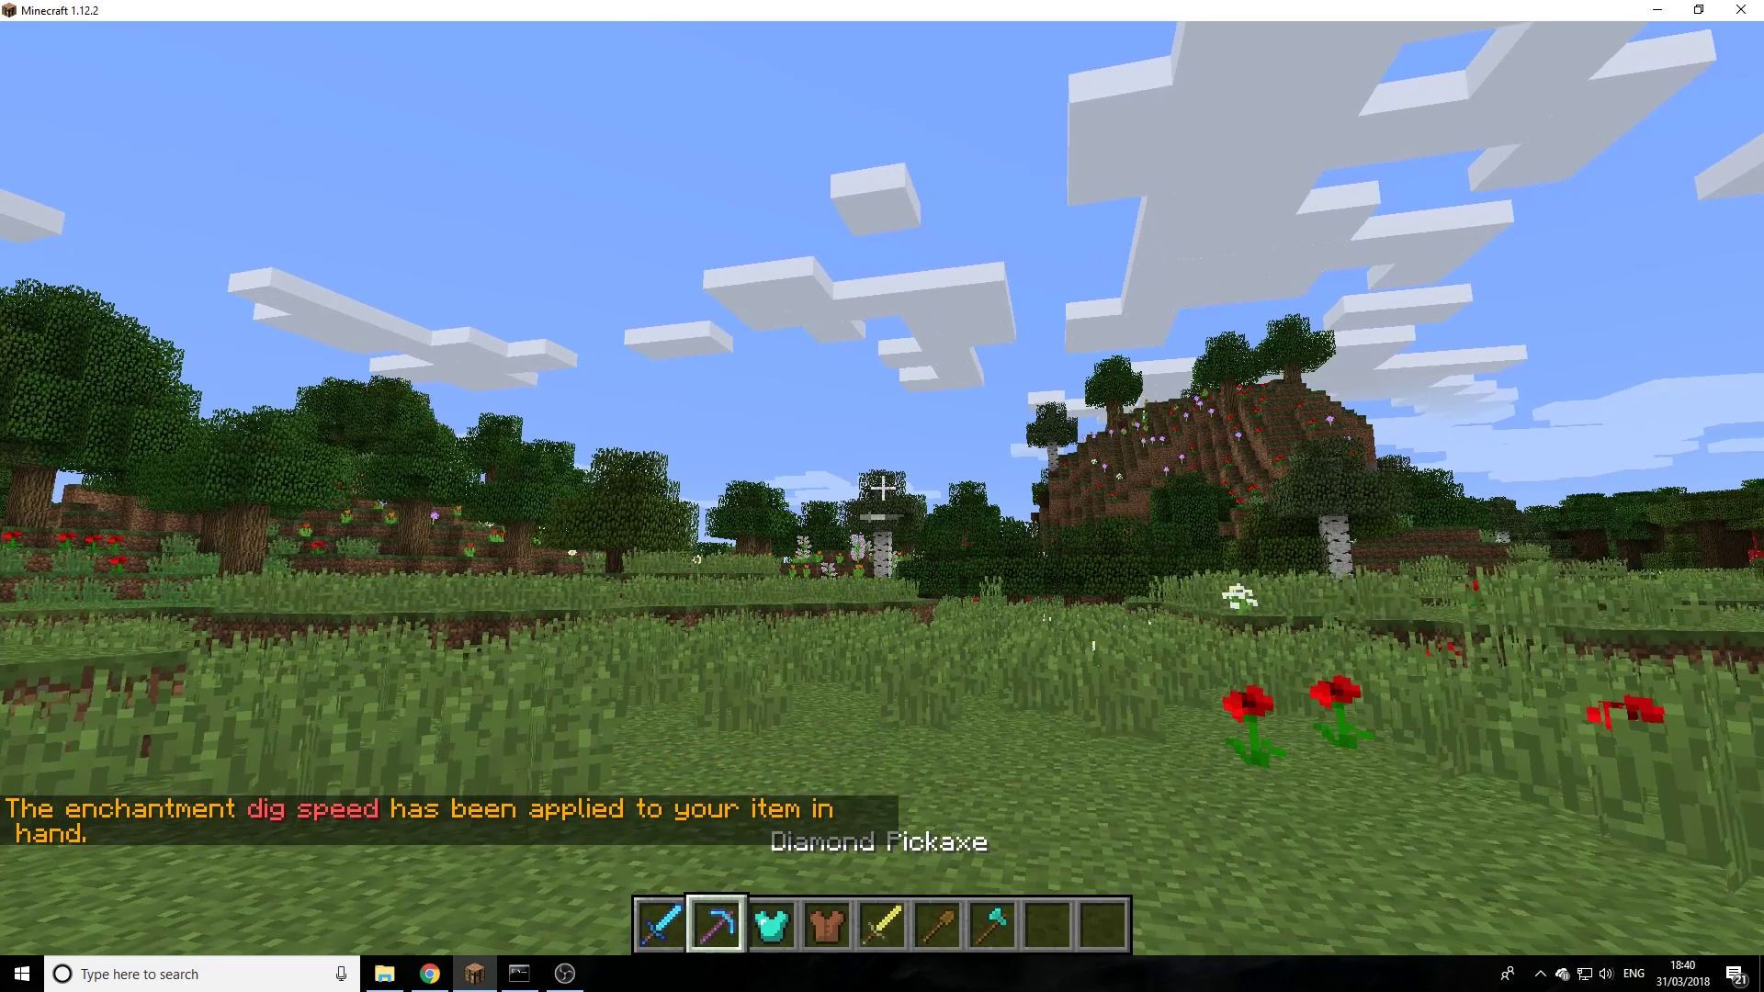
key("3")
key("t")
key("Up")
key("ctrl+shift+Left")
key("ctrl+shift+Left")
key("BackSpace")
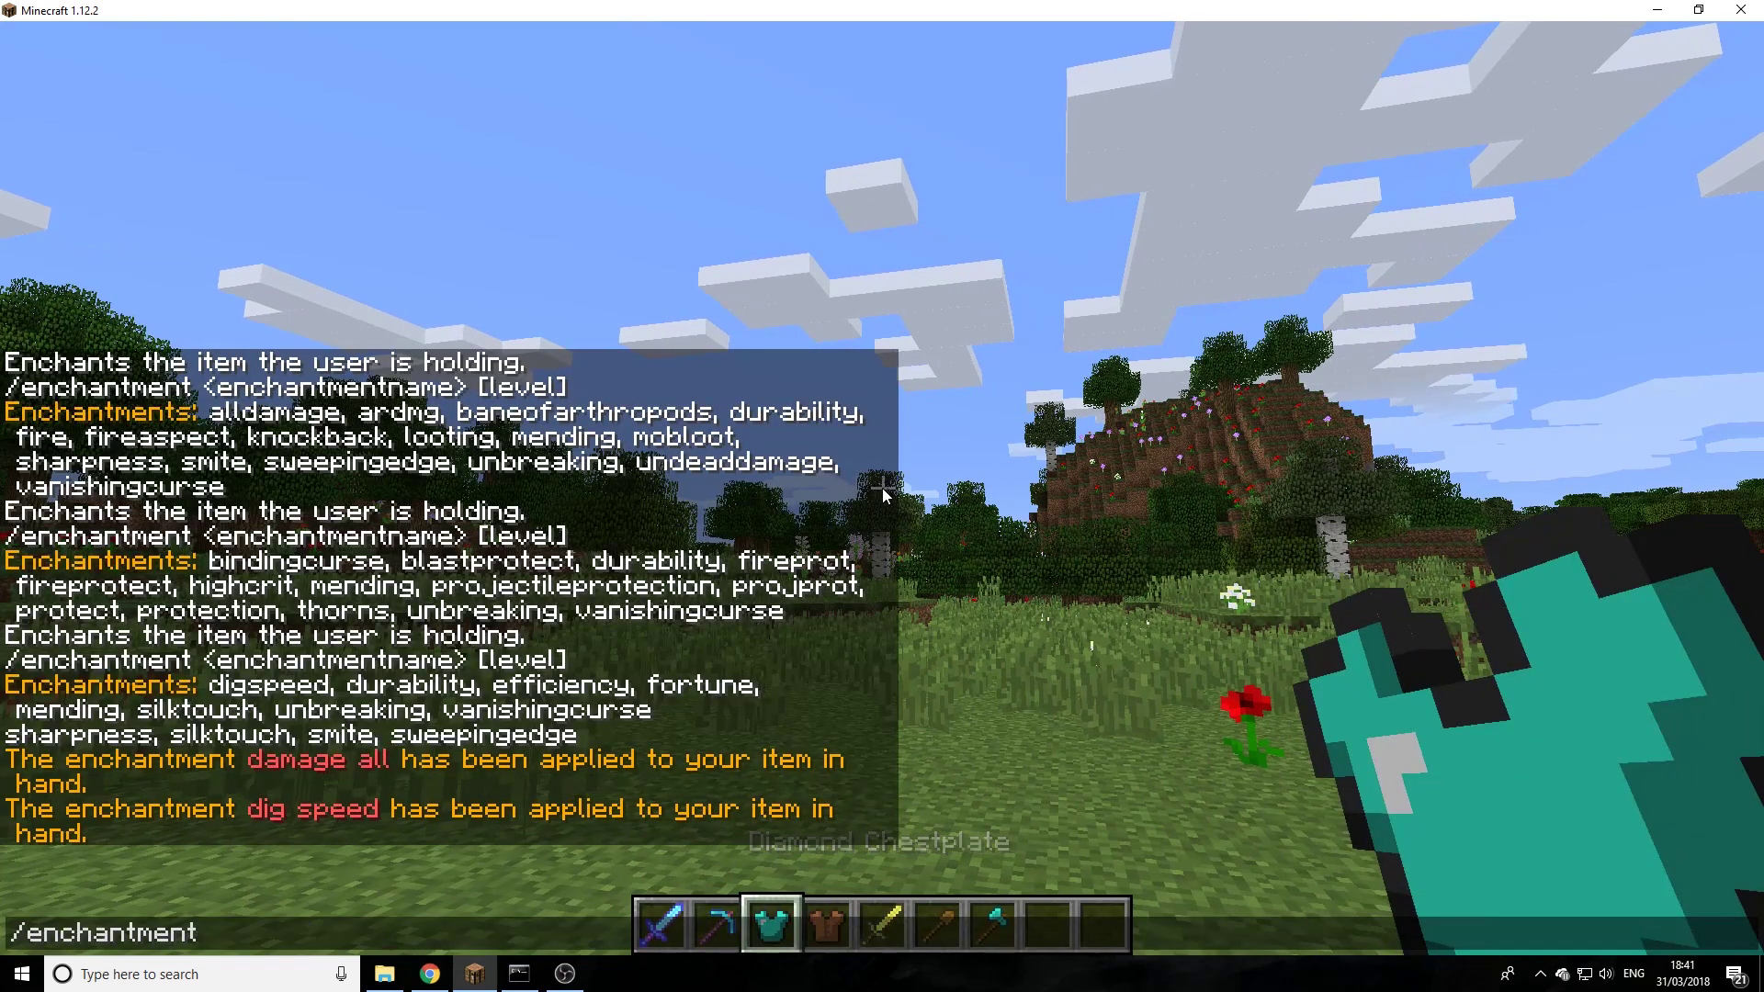
type("p")
key("Tab")
key("Tab")
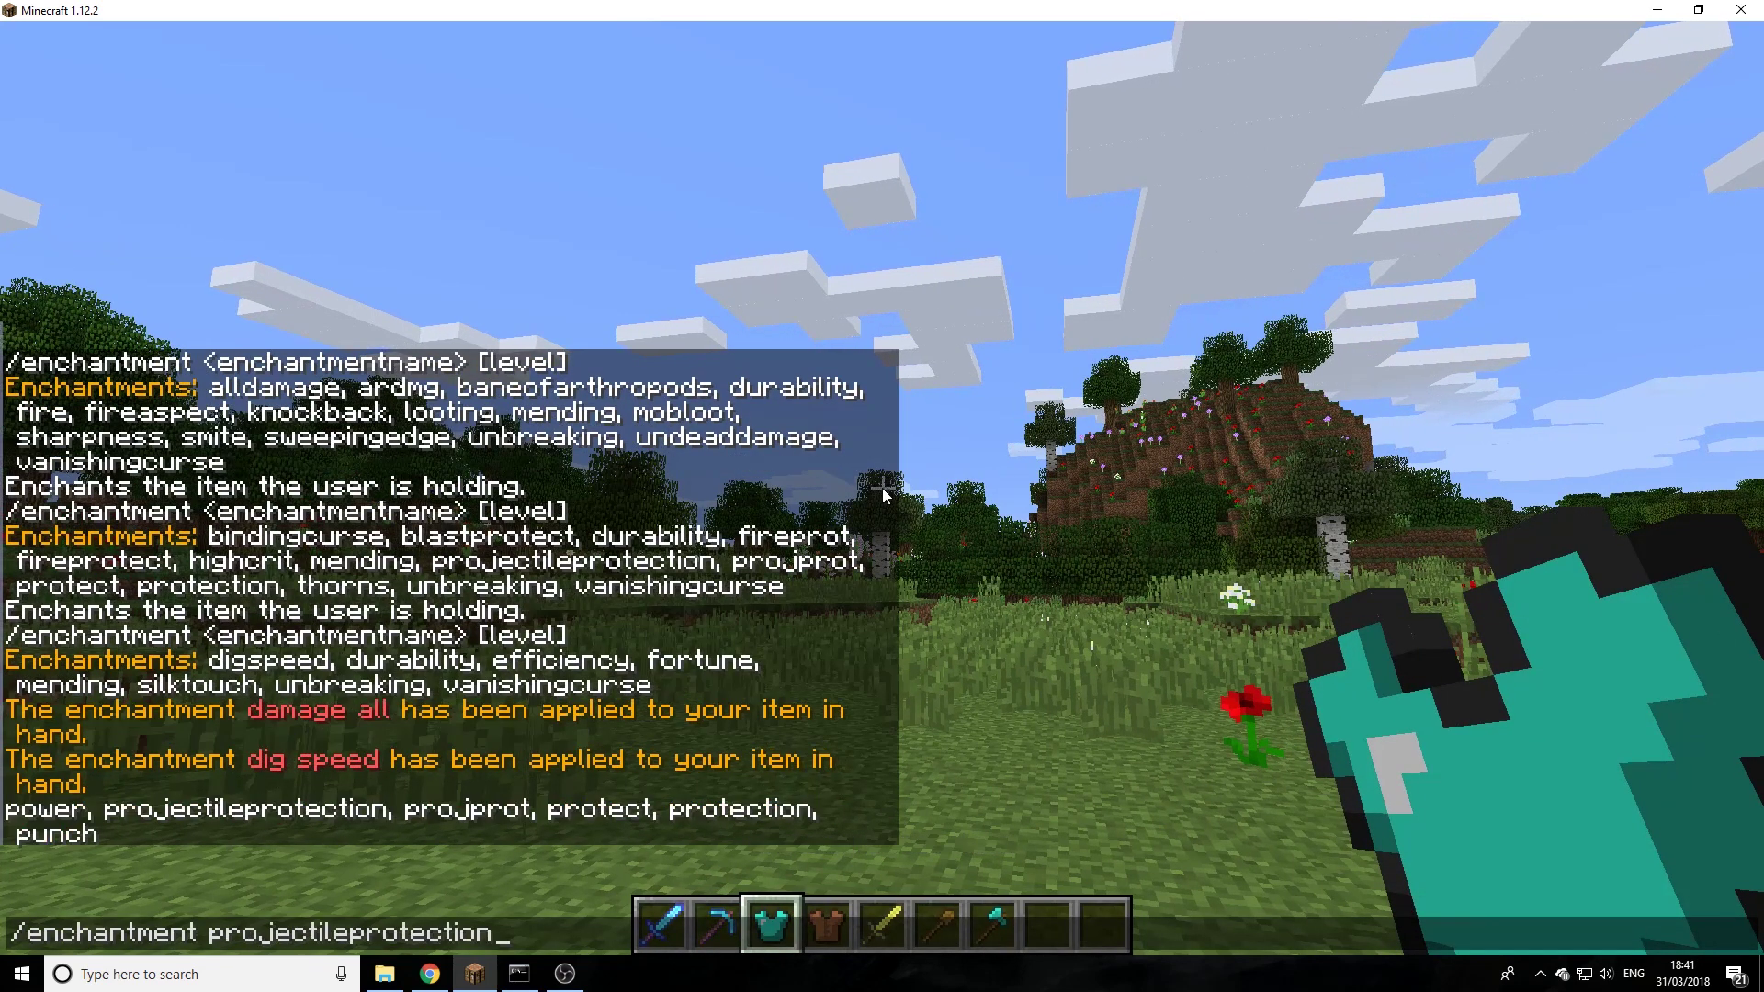
key("Tab")
key("Tab")
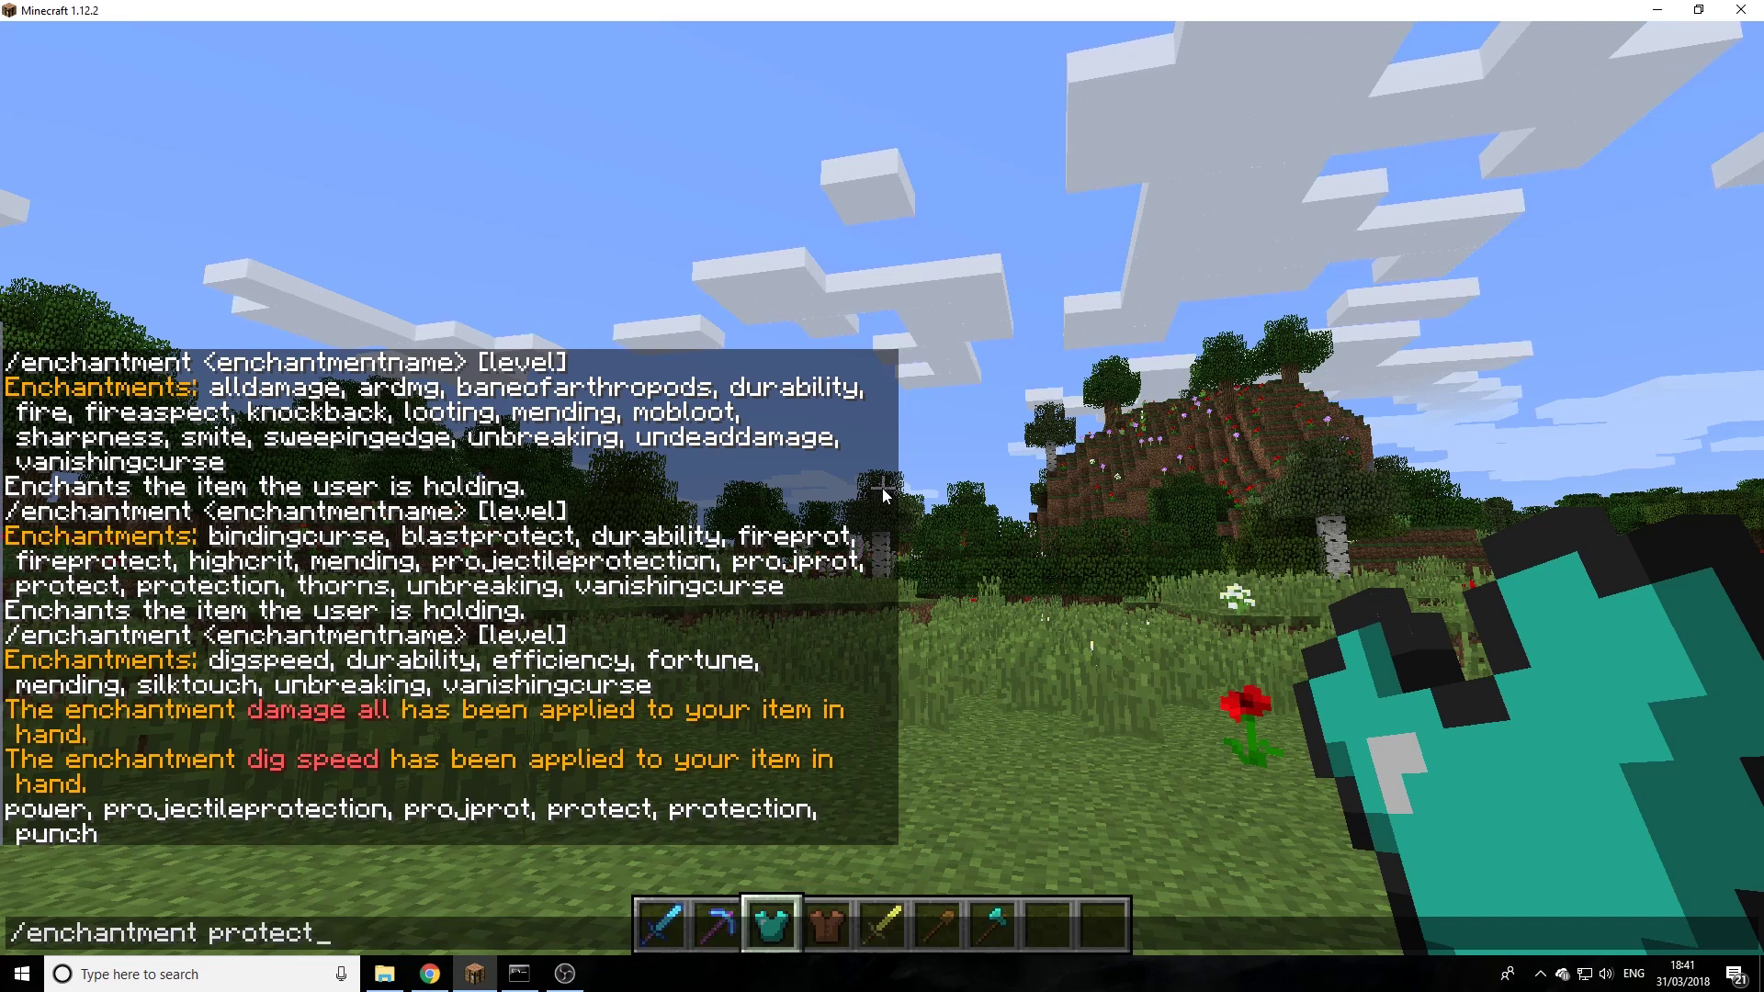
key("Tab")
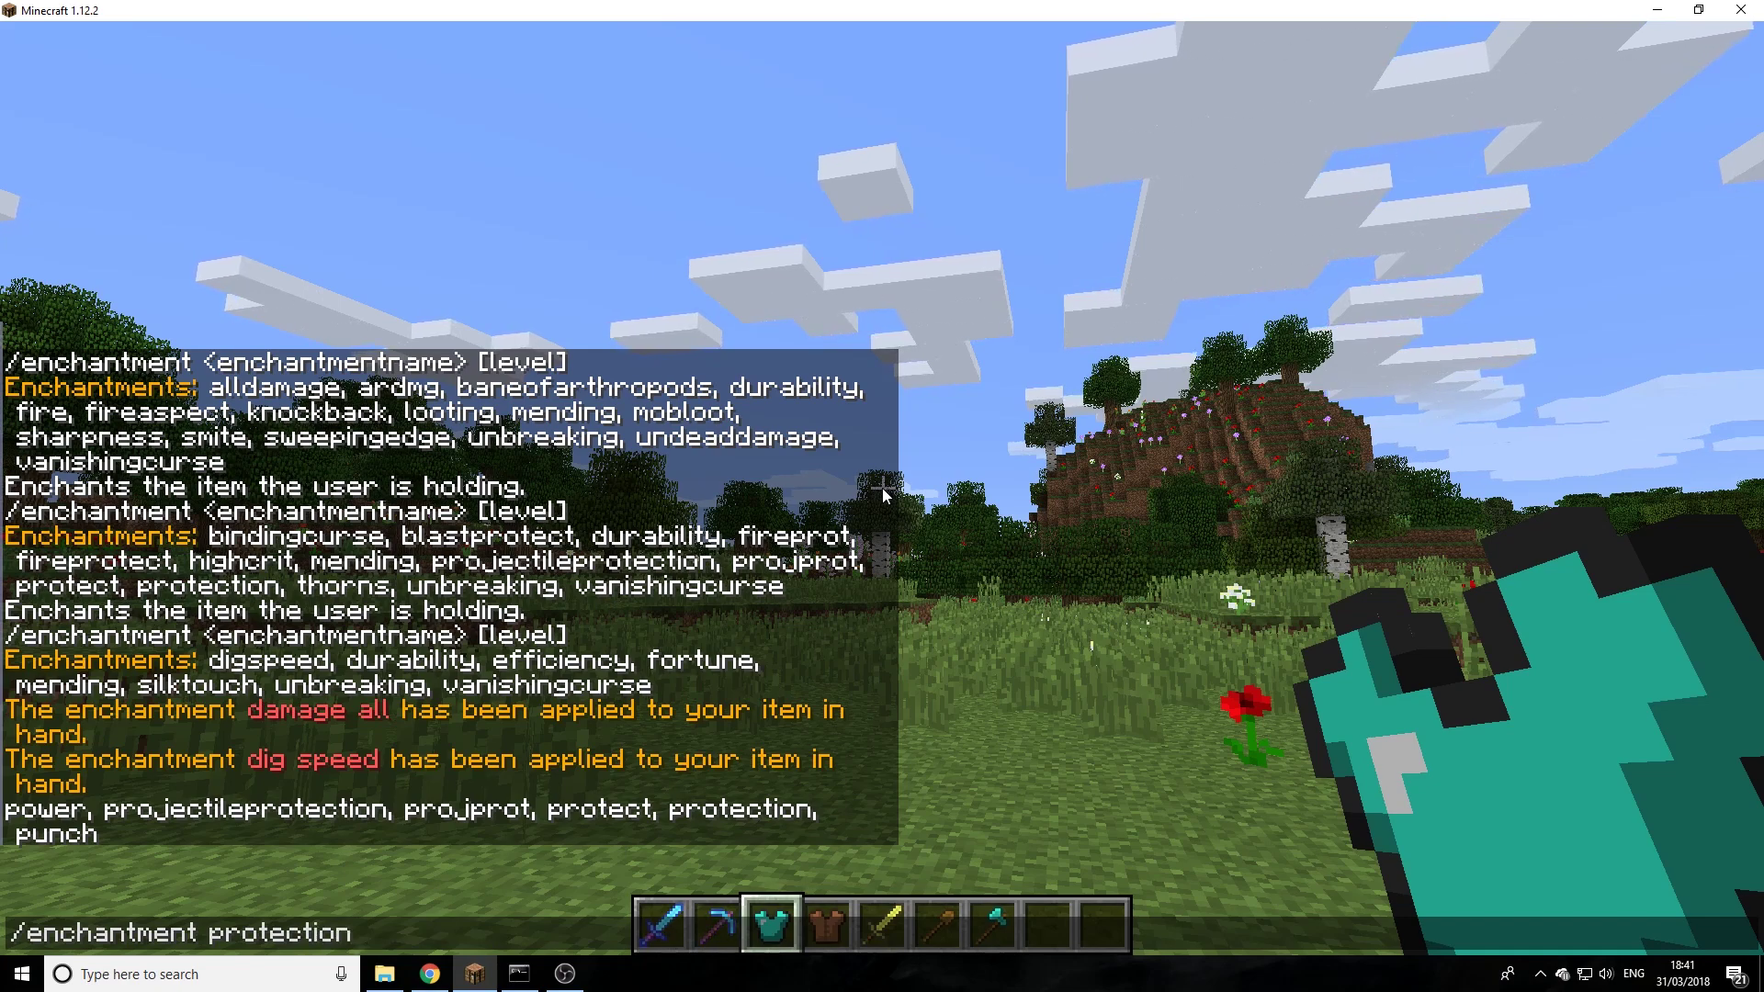
type("3")
key("Return")
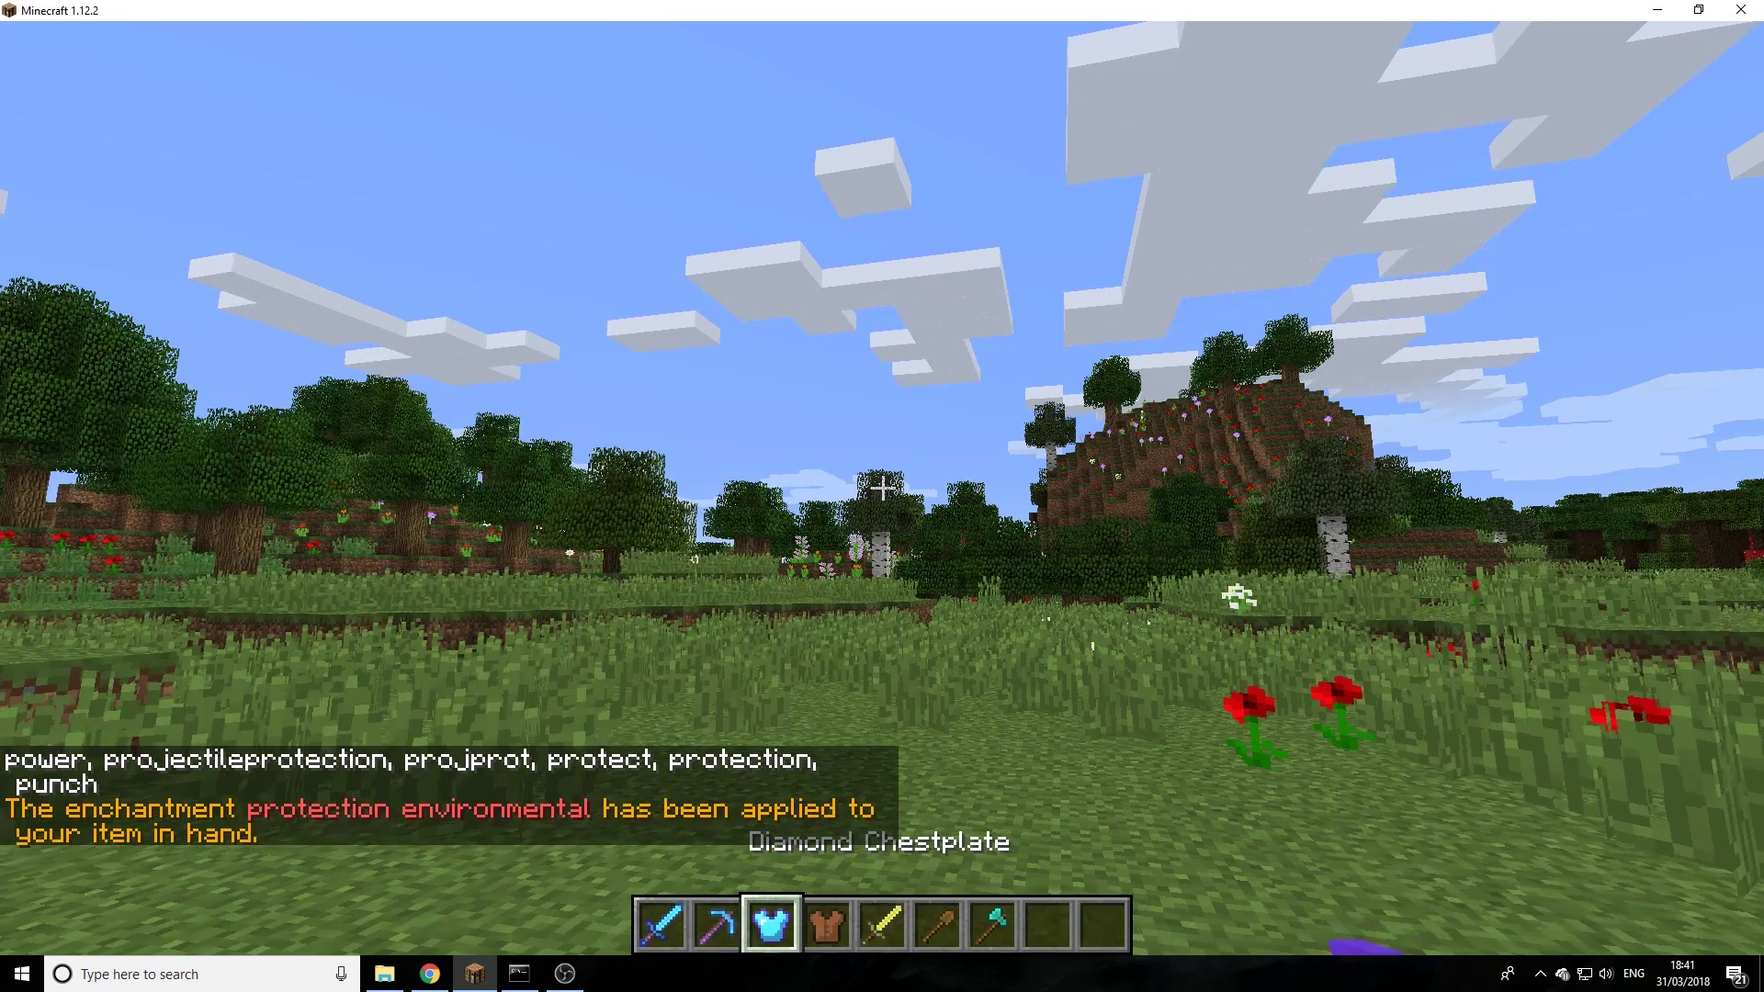
Try to enchant the leather tunic with /enchantment protection 10
scroll(882, 488, "down", 1)
key("t")
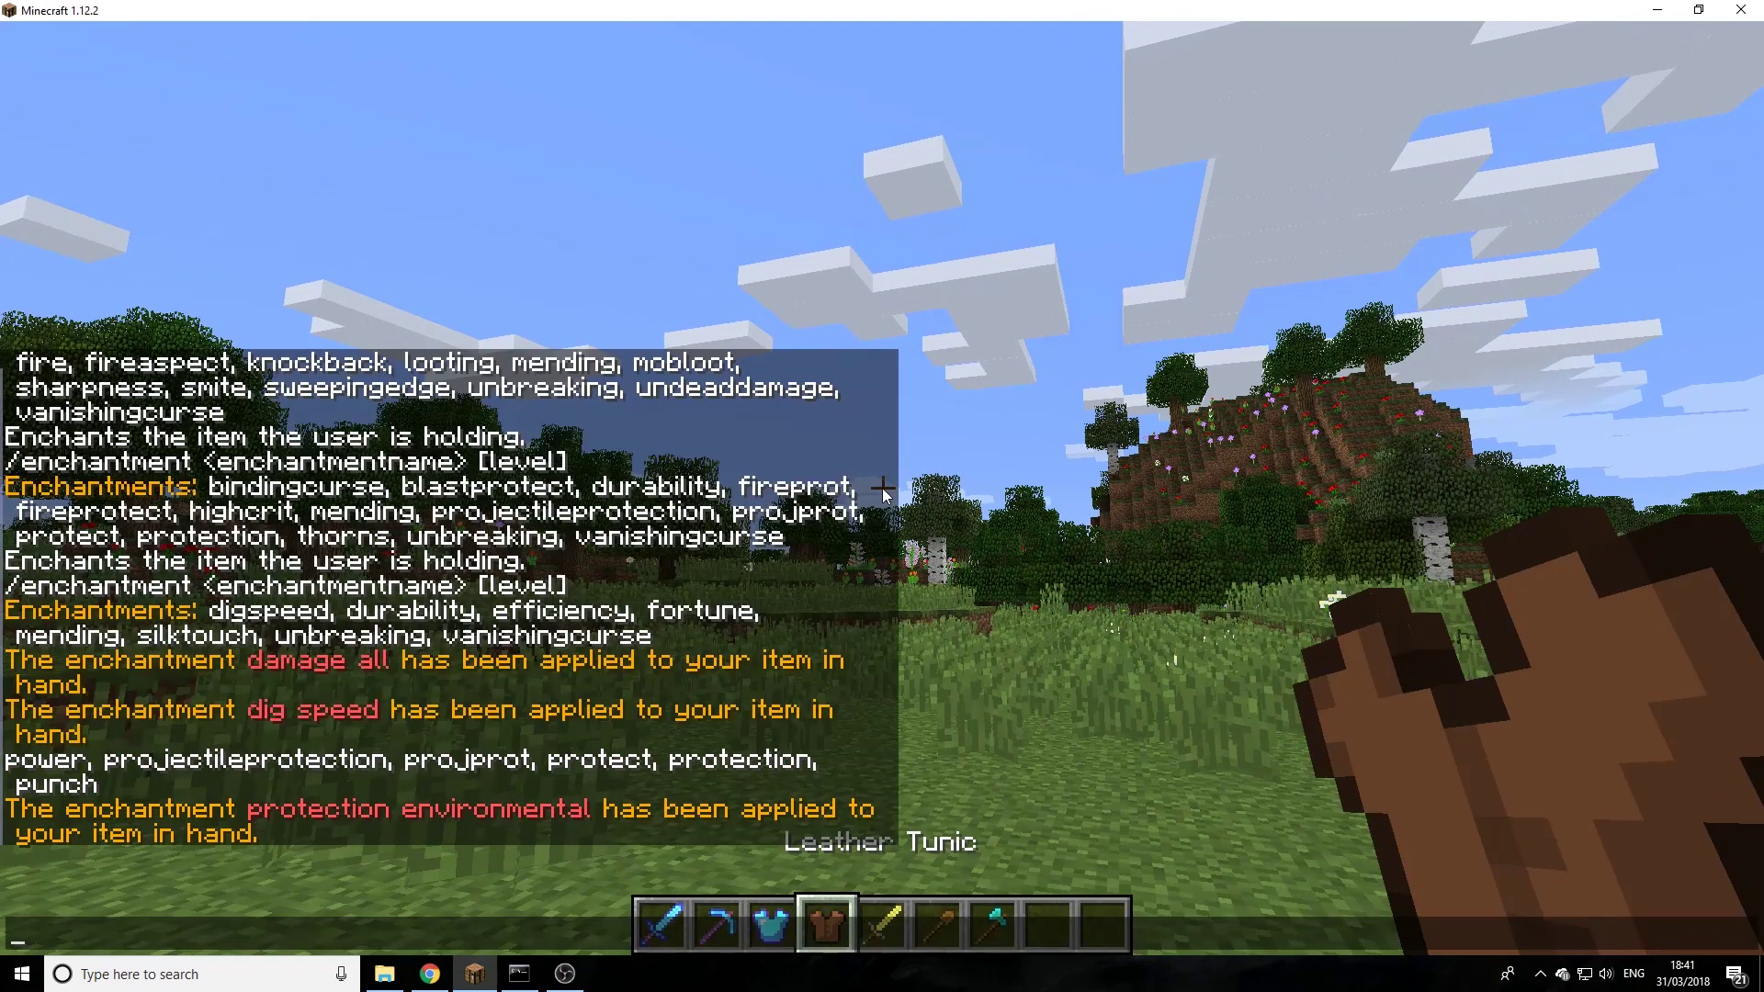
key("Up")
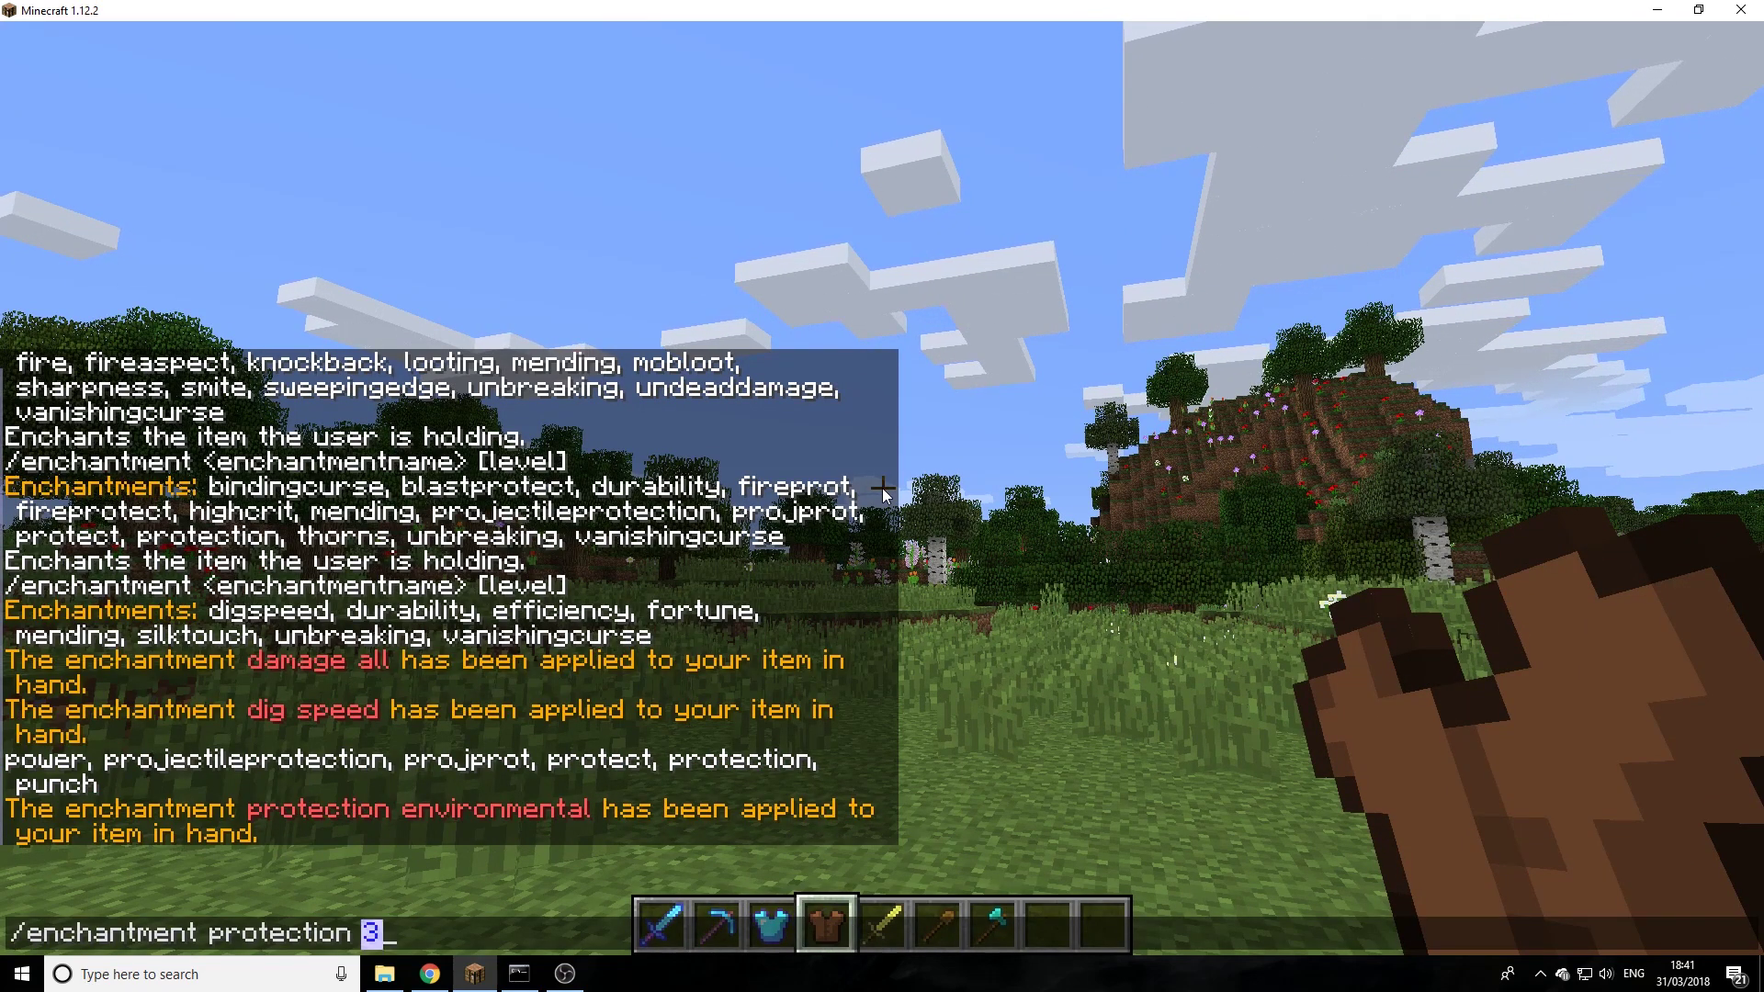
key("BackSpace")
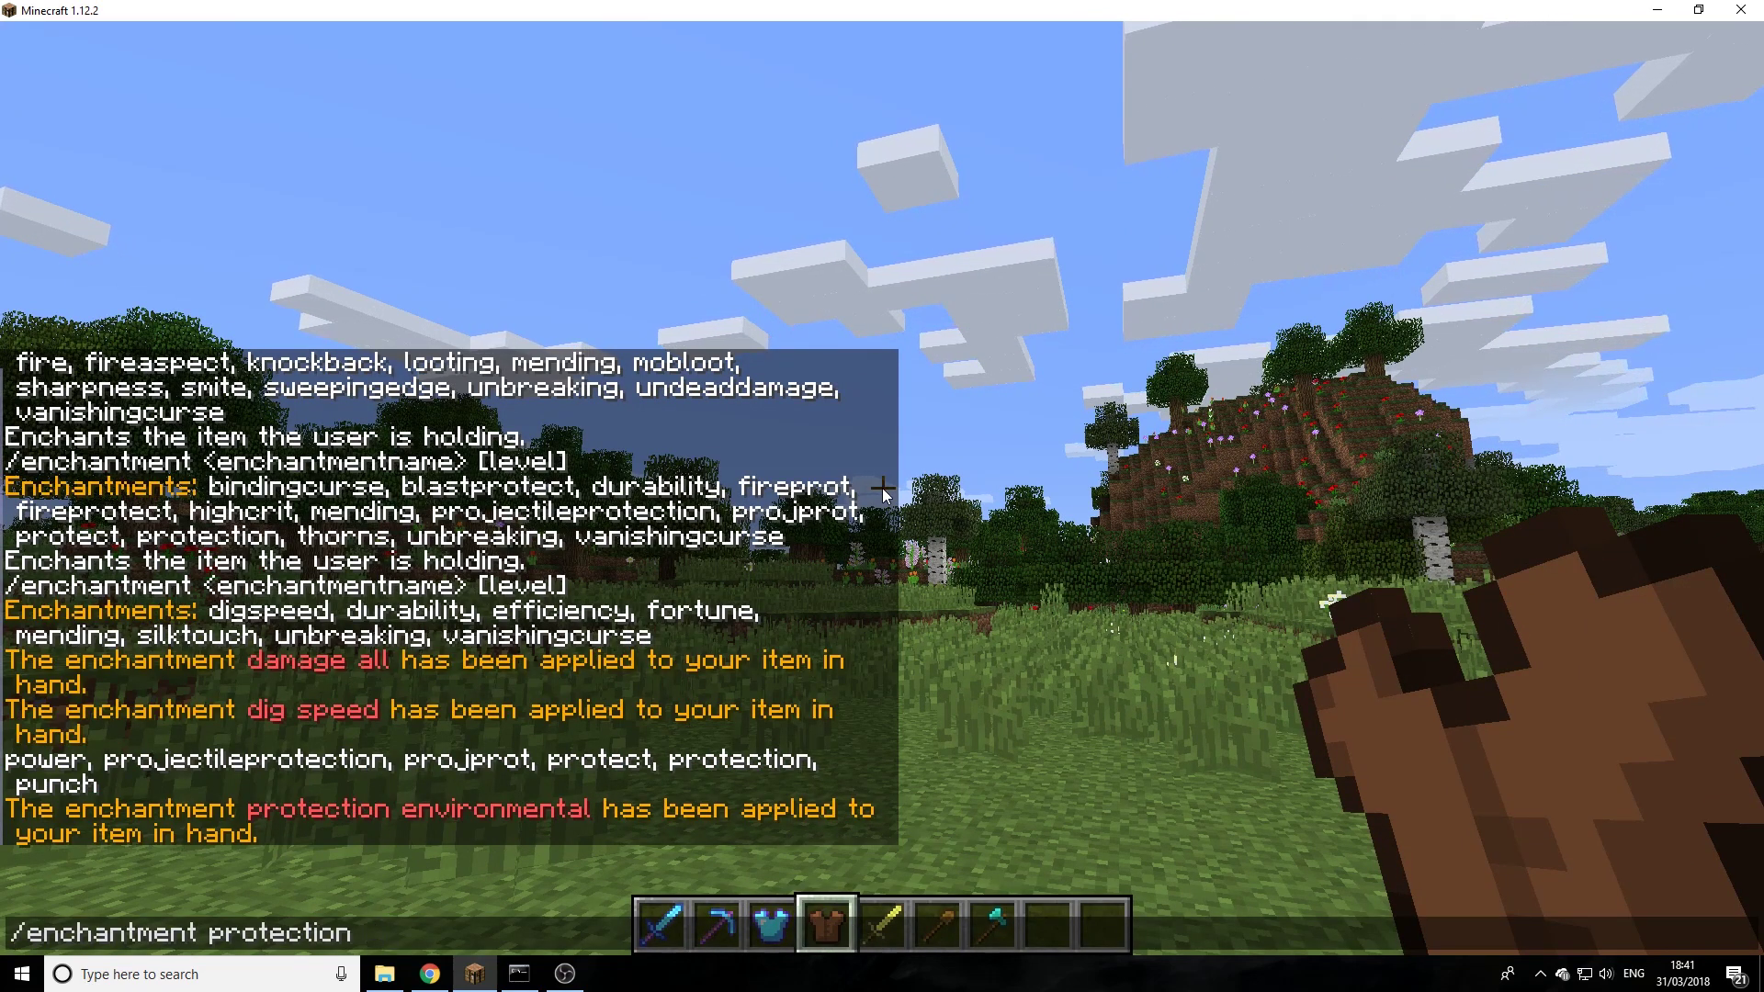
type("10")
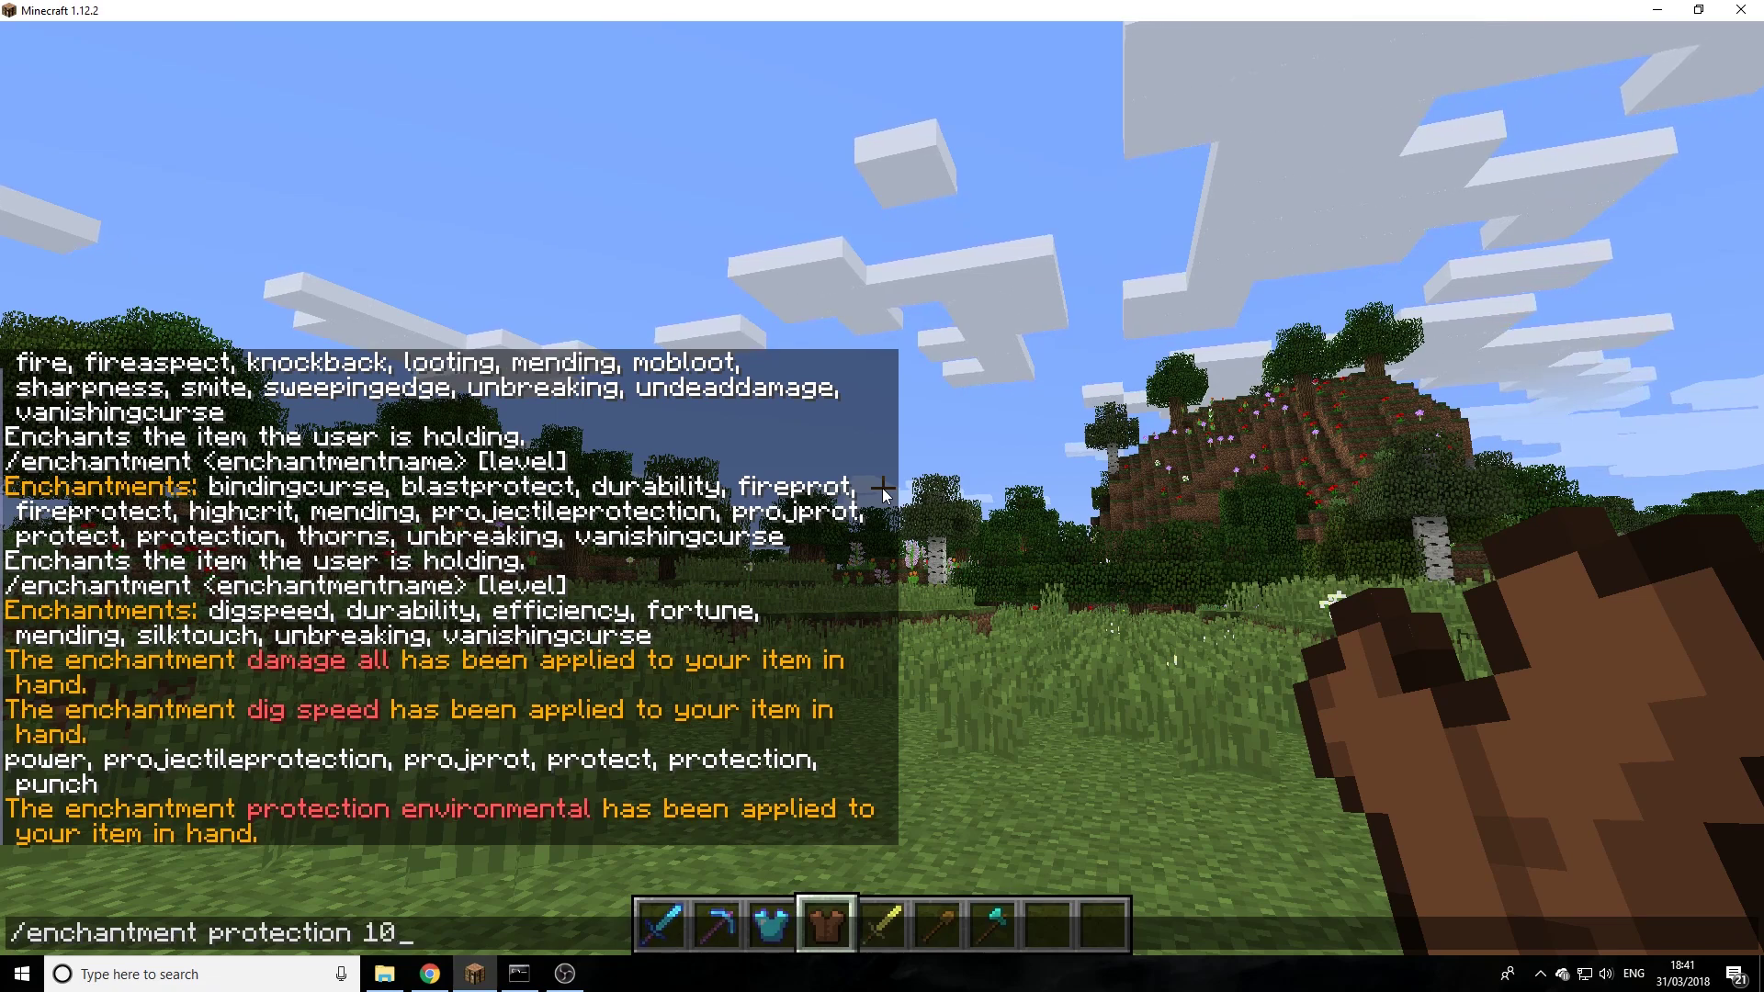
key("Return")
key("t")
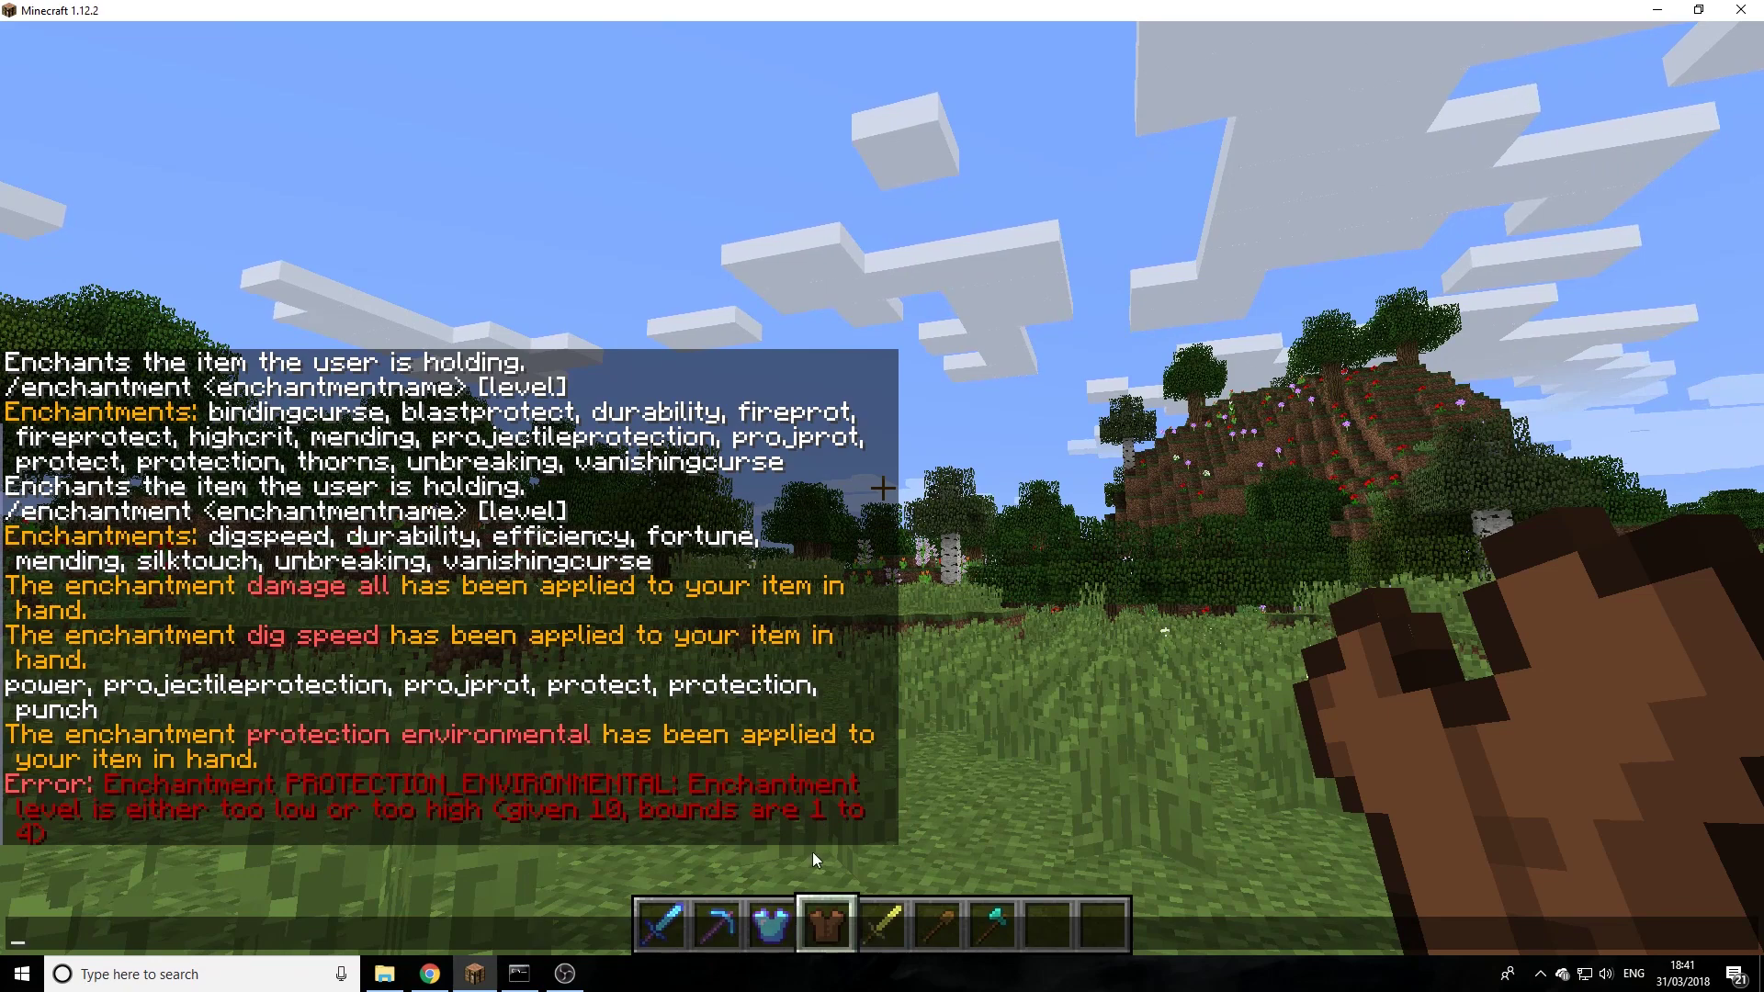
key("Escape")
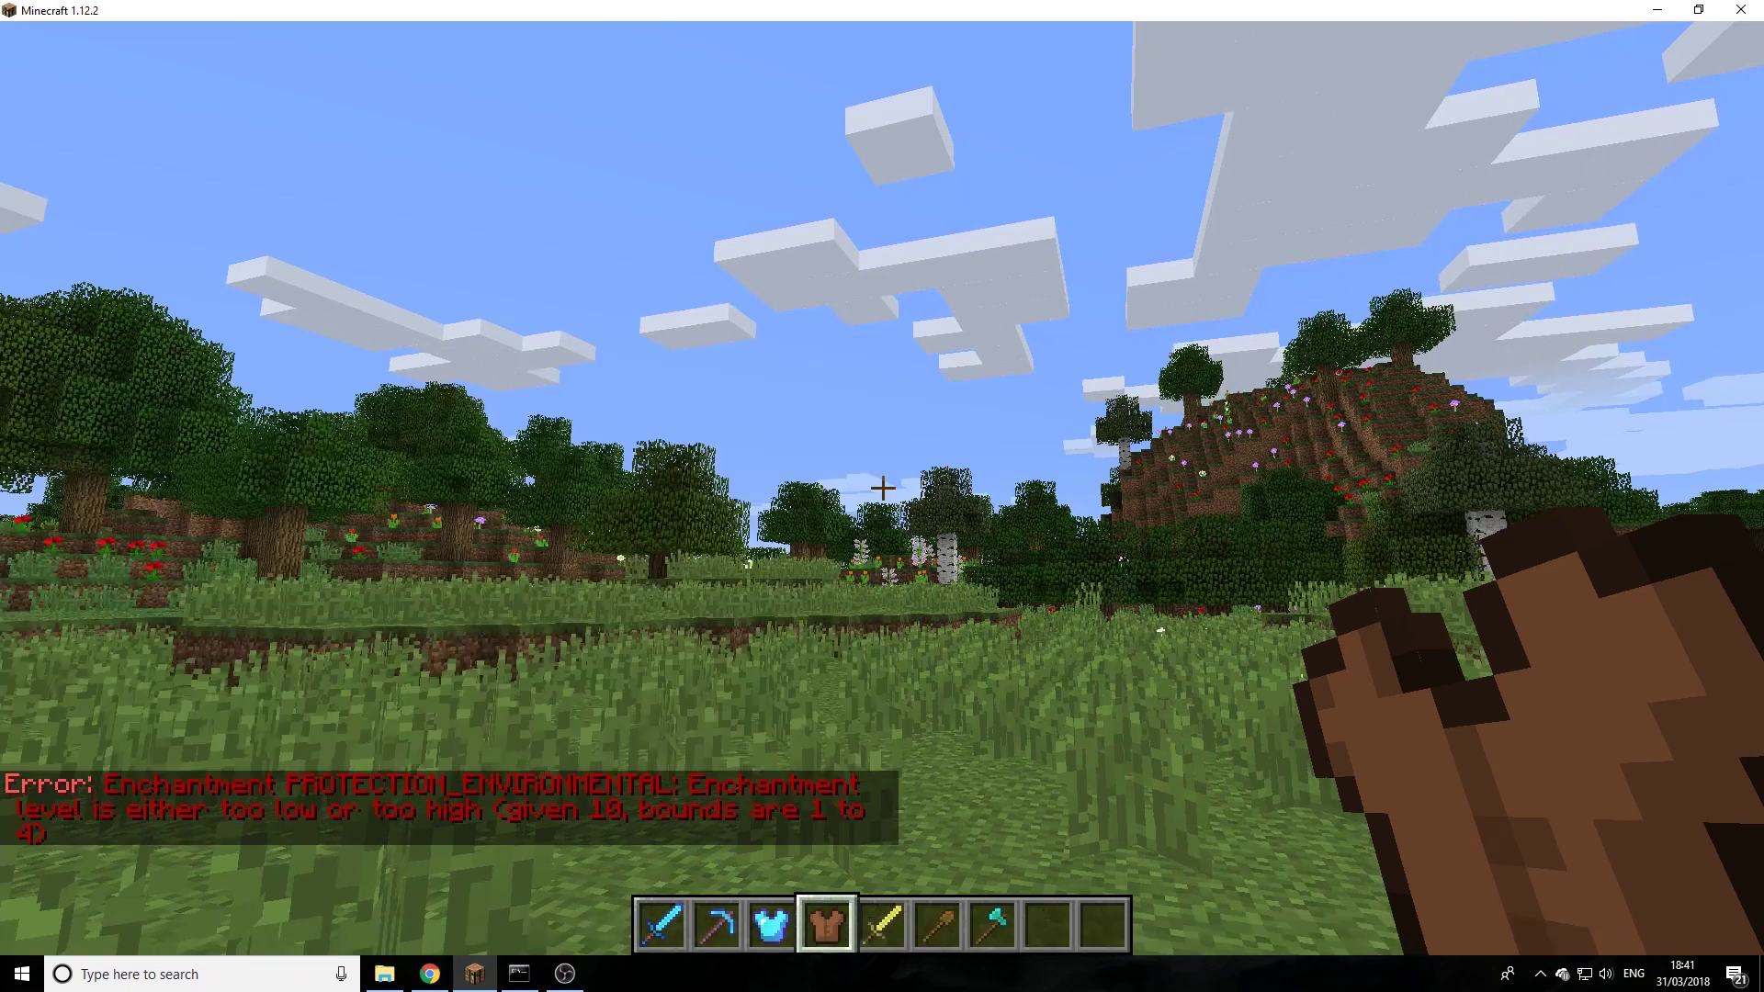
Try to enchant the golden sword with /enchantment sharpness 10
scroll(881, 496, "up", 1)
scroll(881, 497, "down", 2)
key("t")
key("Up")
key("ctrl+shift+Left")
key("ctrl+shift+Left")
type("sp")
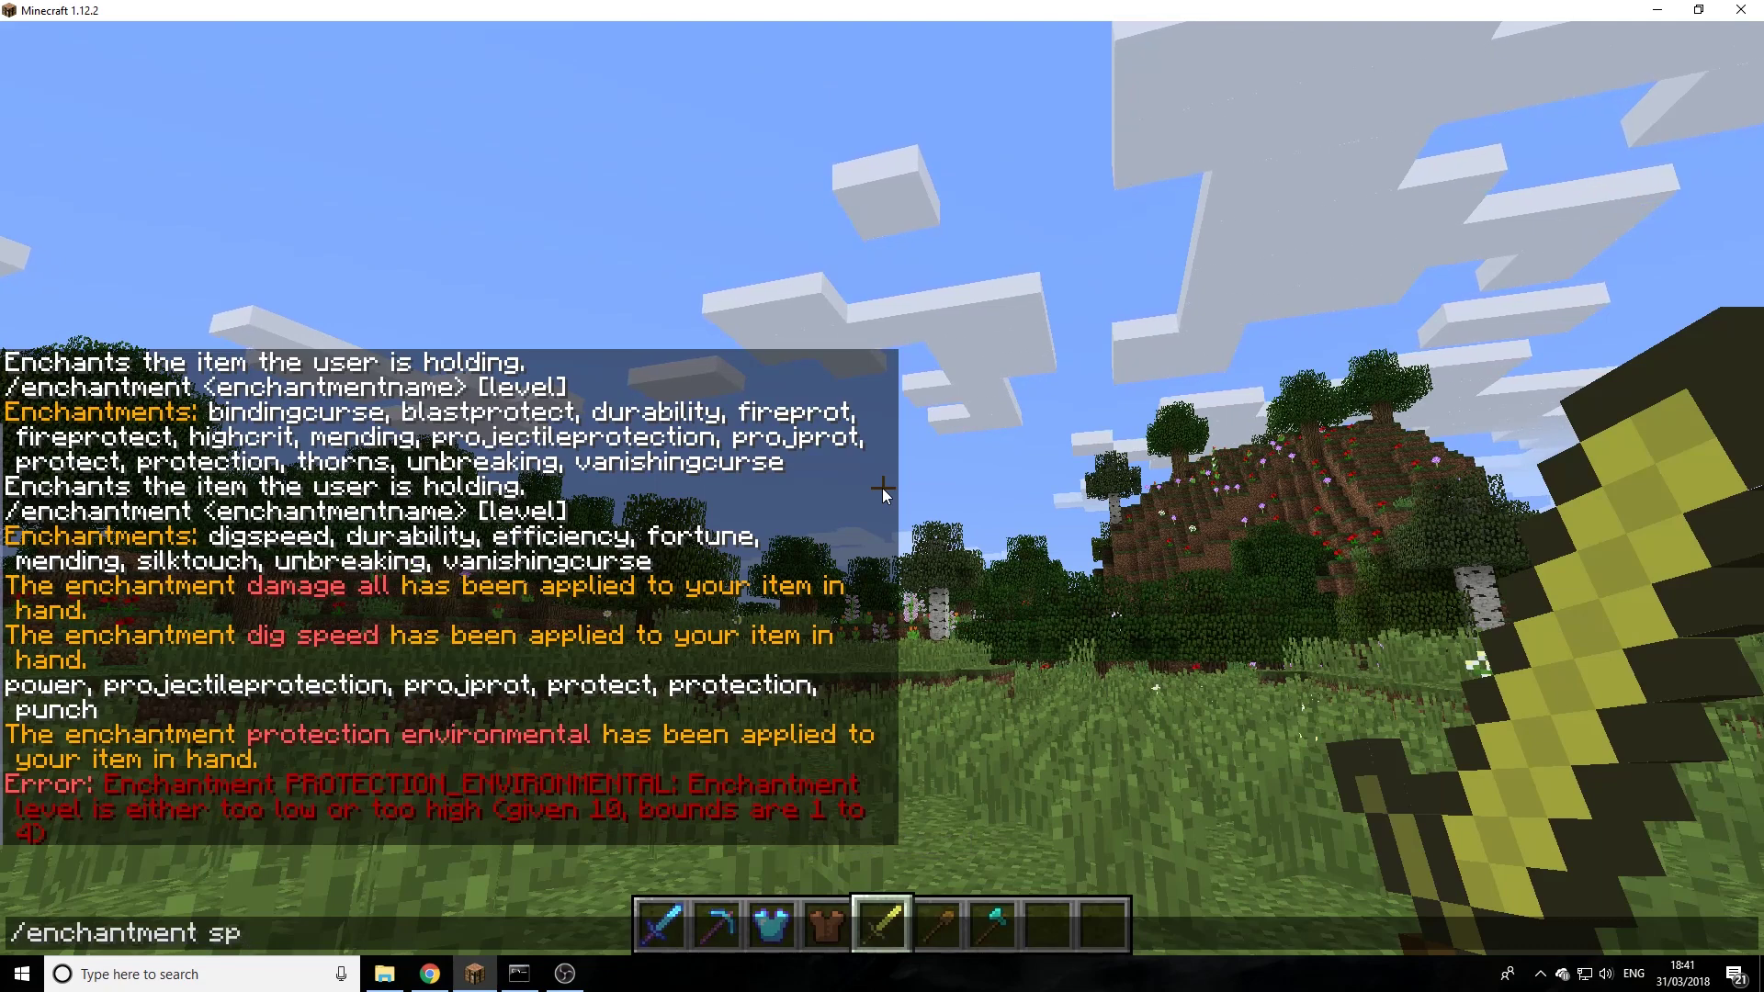
key("Tab")
type("10")
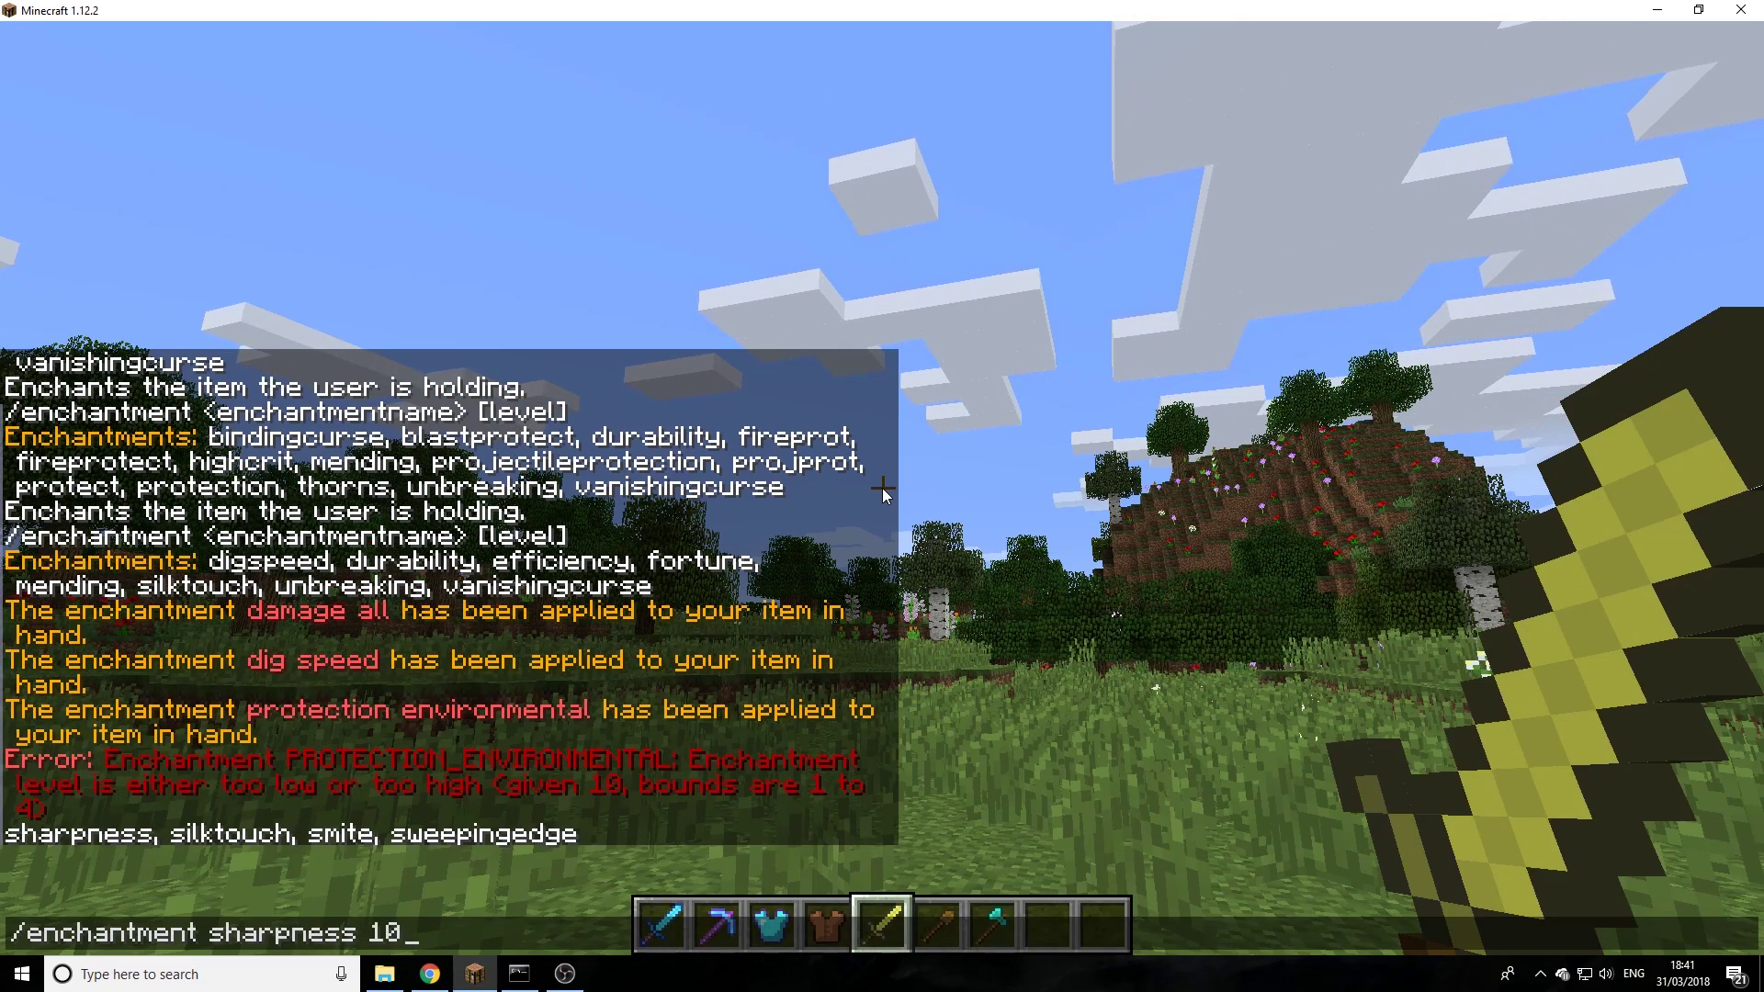
key("Return")
key("t")
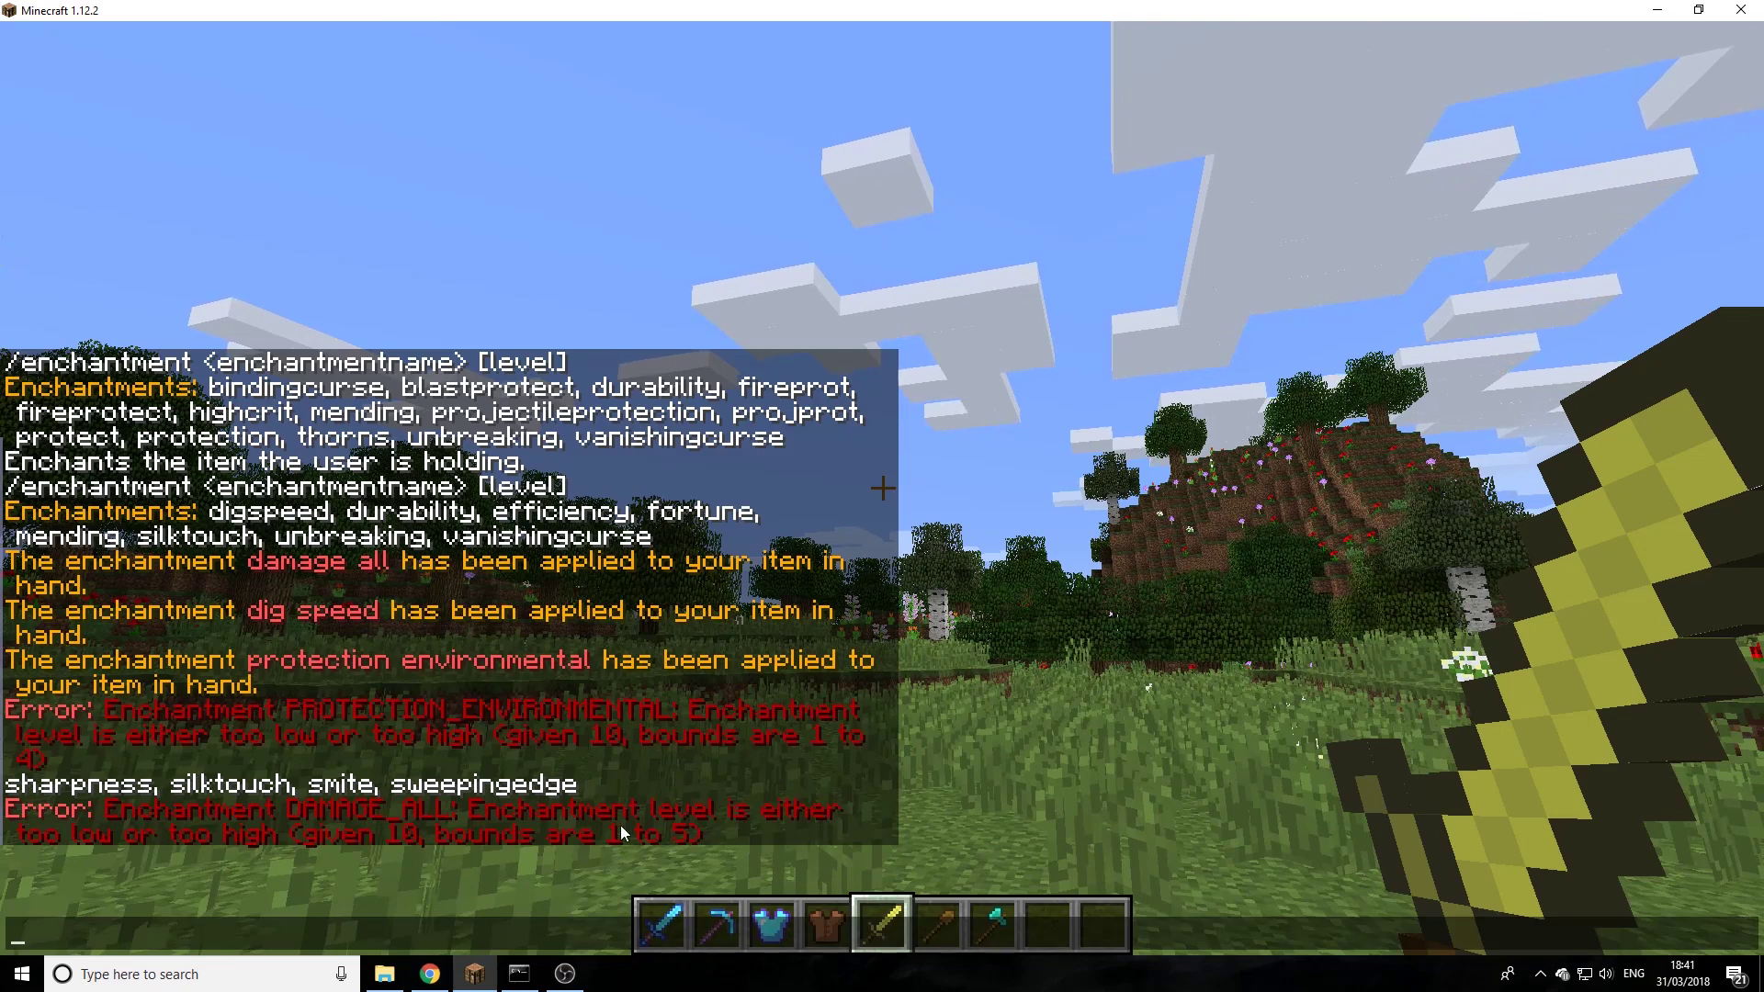
key("Escape")
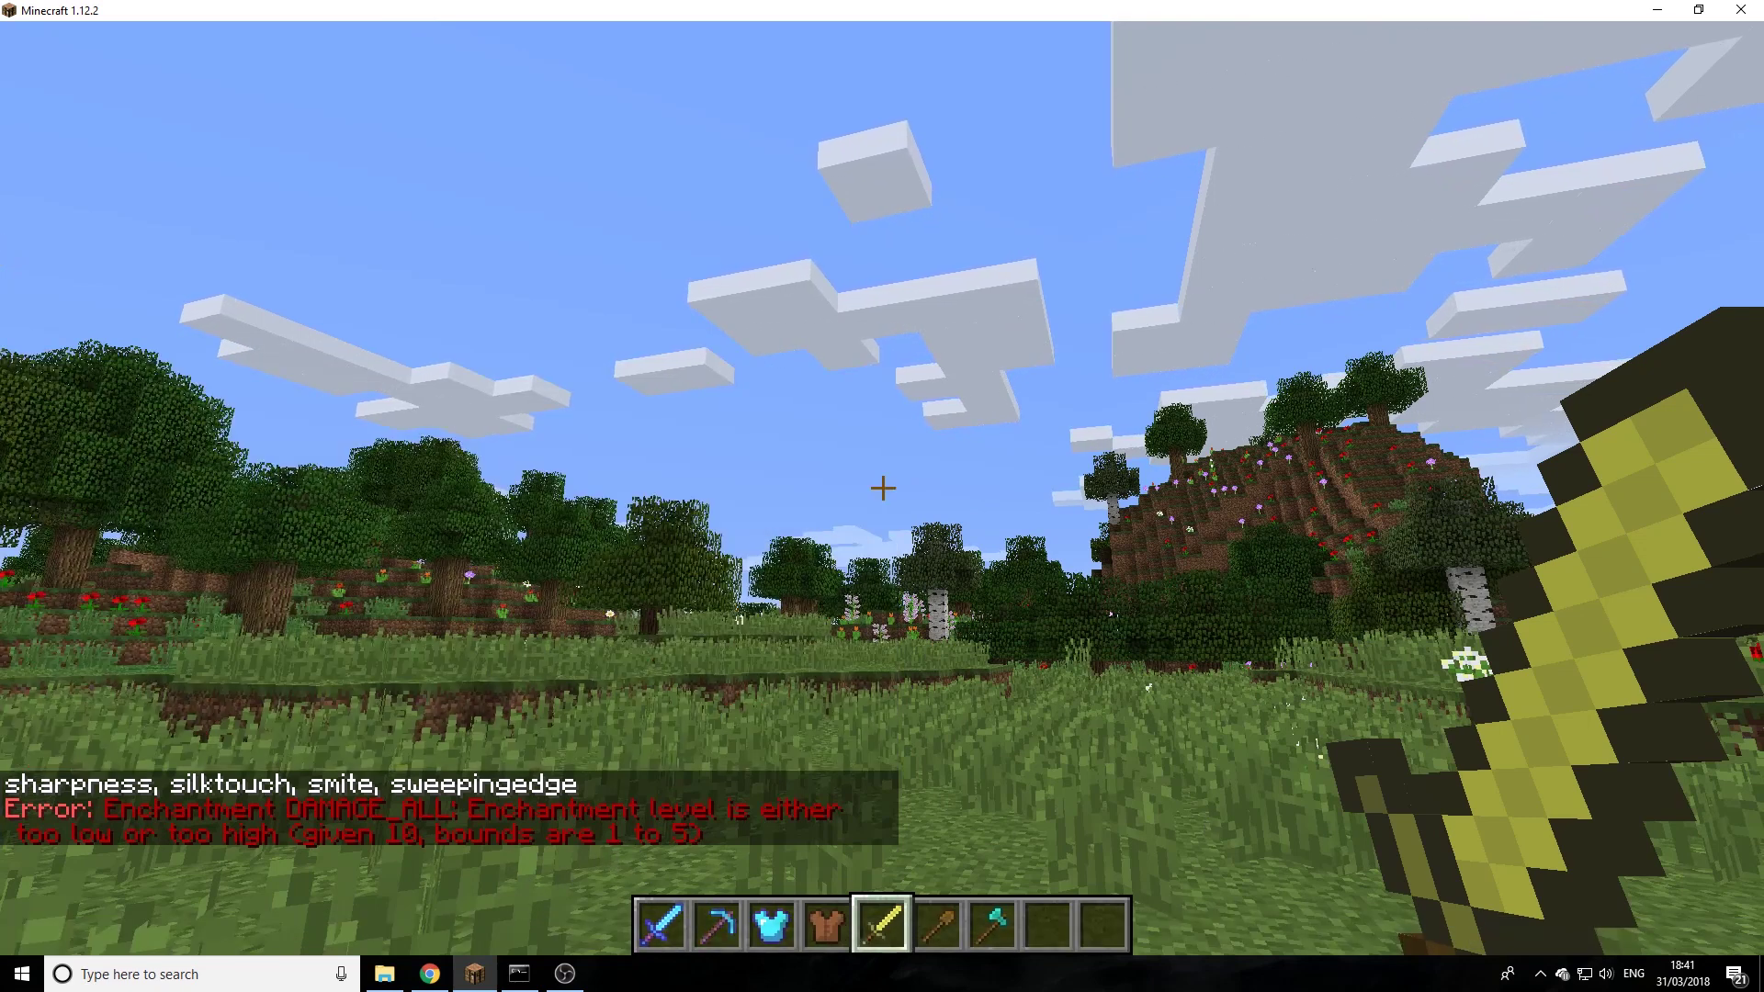
Pause the game, switch to File Explorer and open config.yml from the Essentials plugin folder
key("Escape")
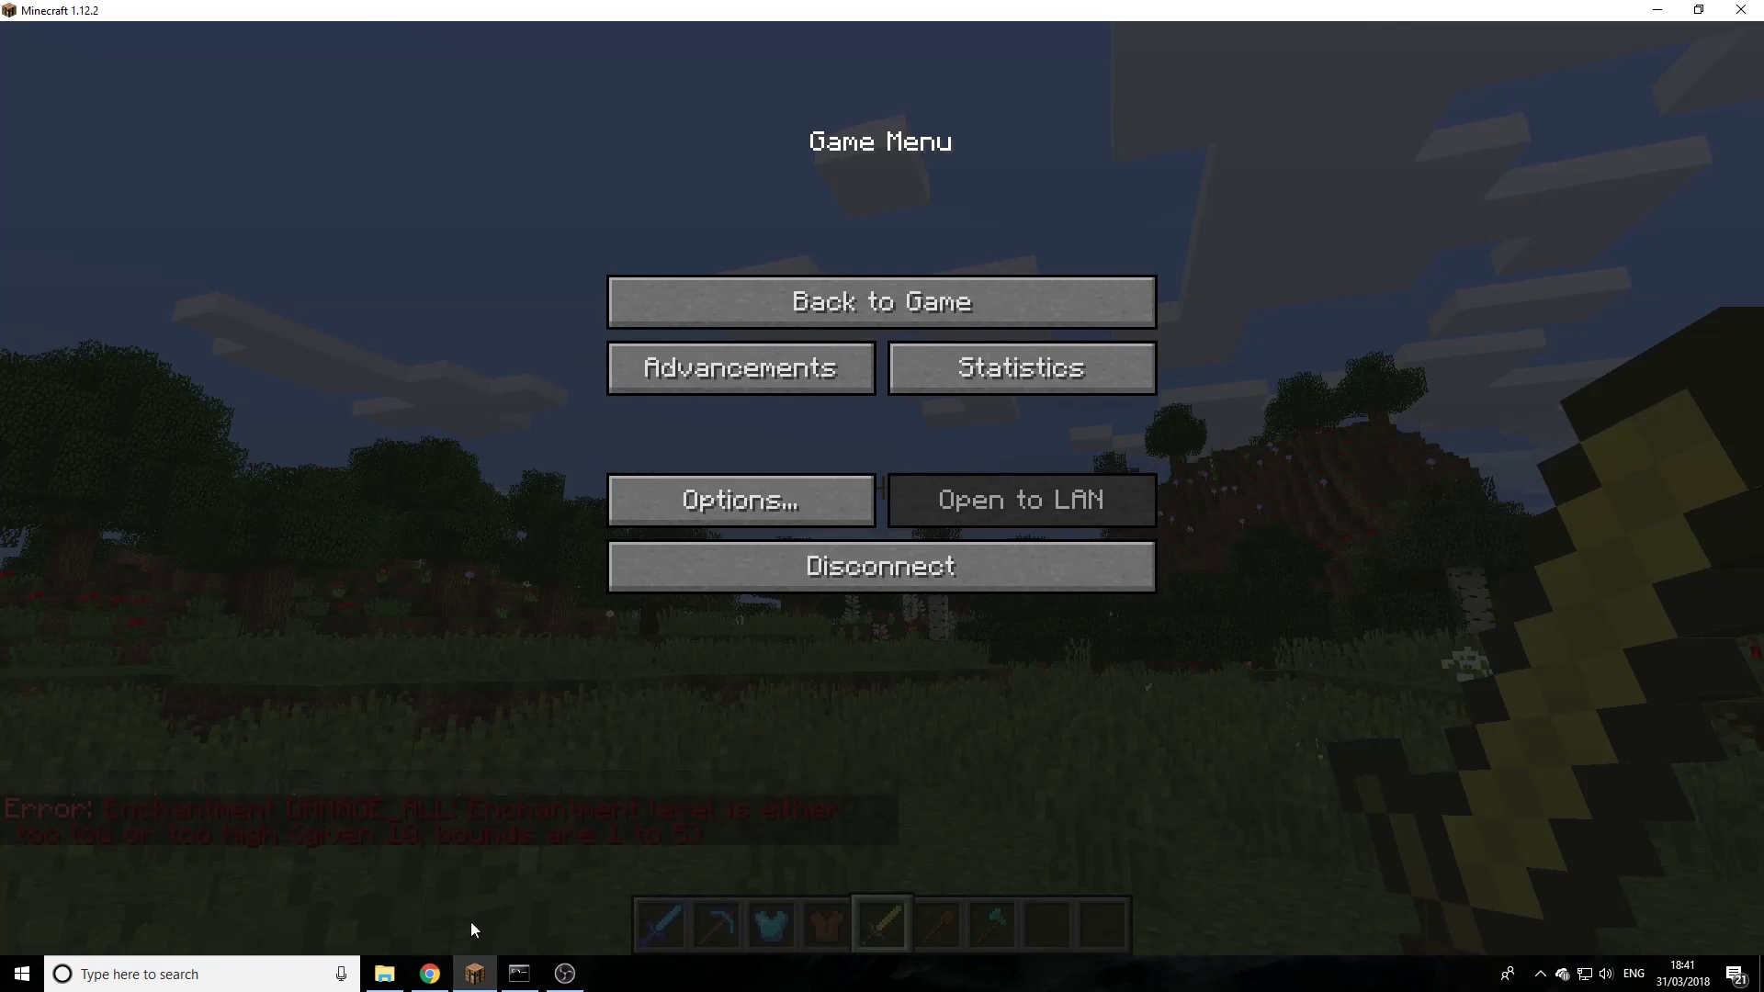
left_click(384, 975)
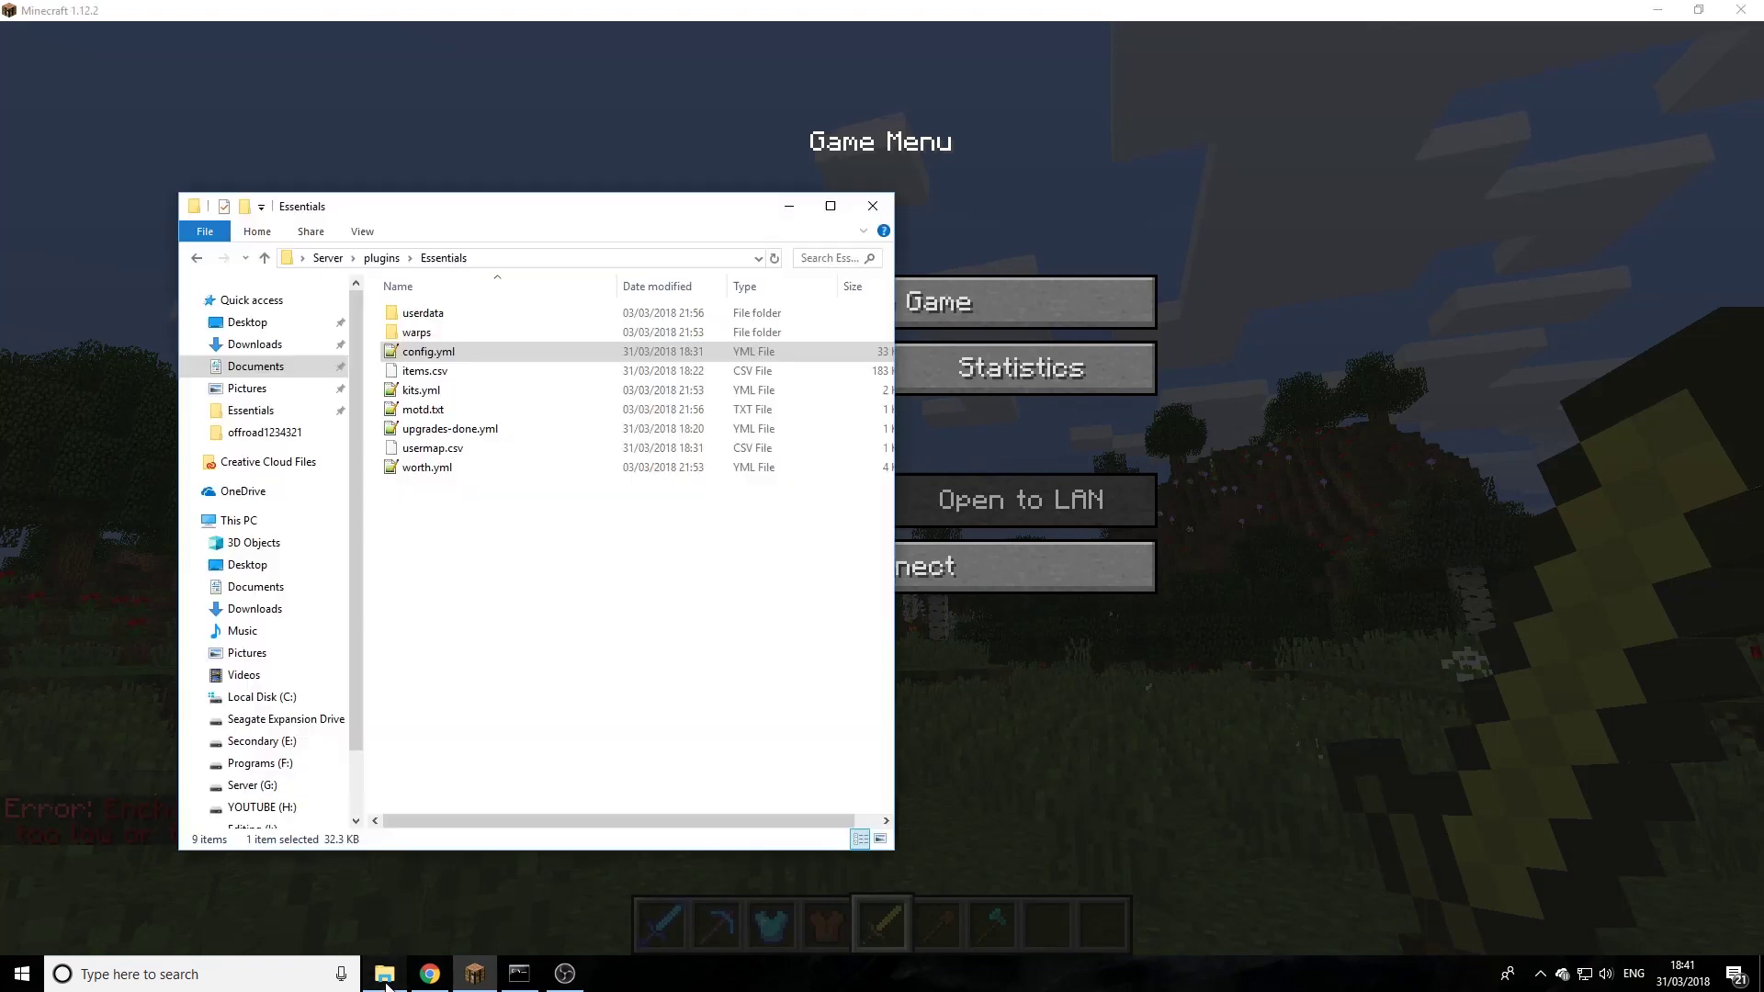
double_click(497, 351)
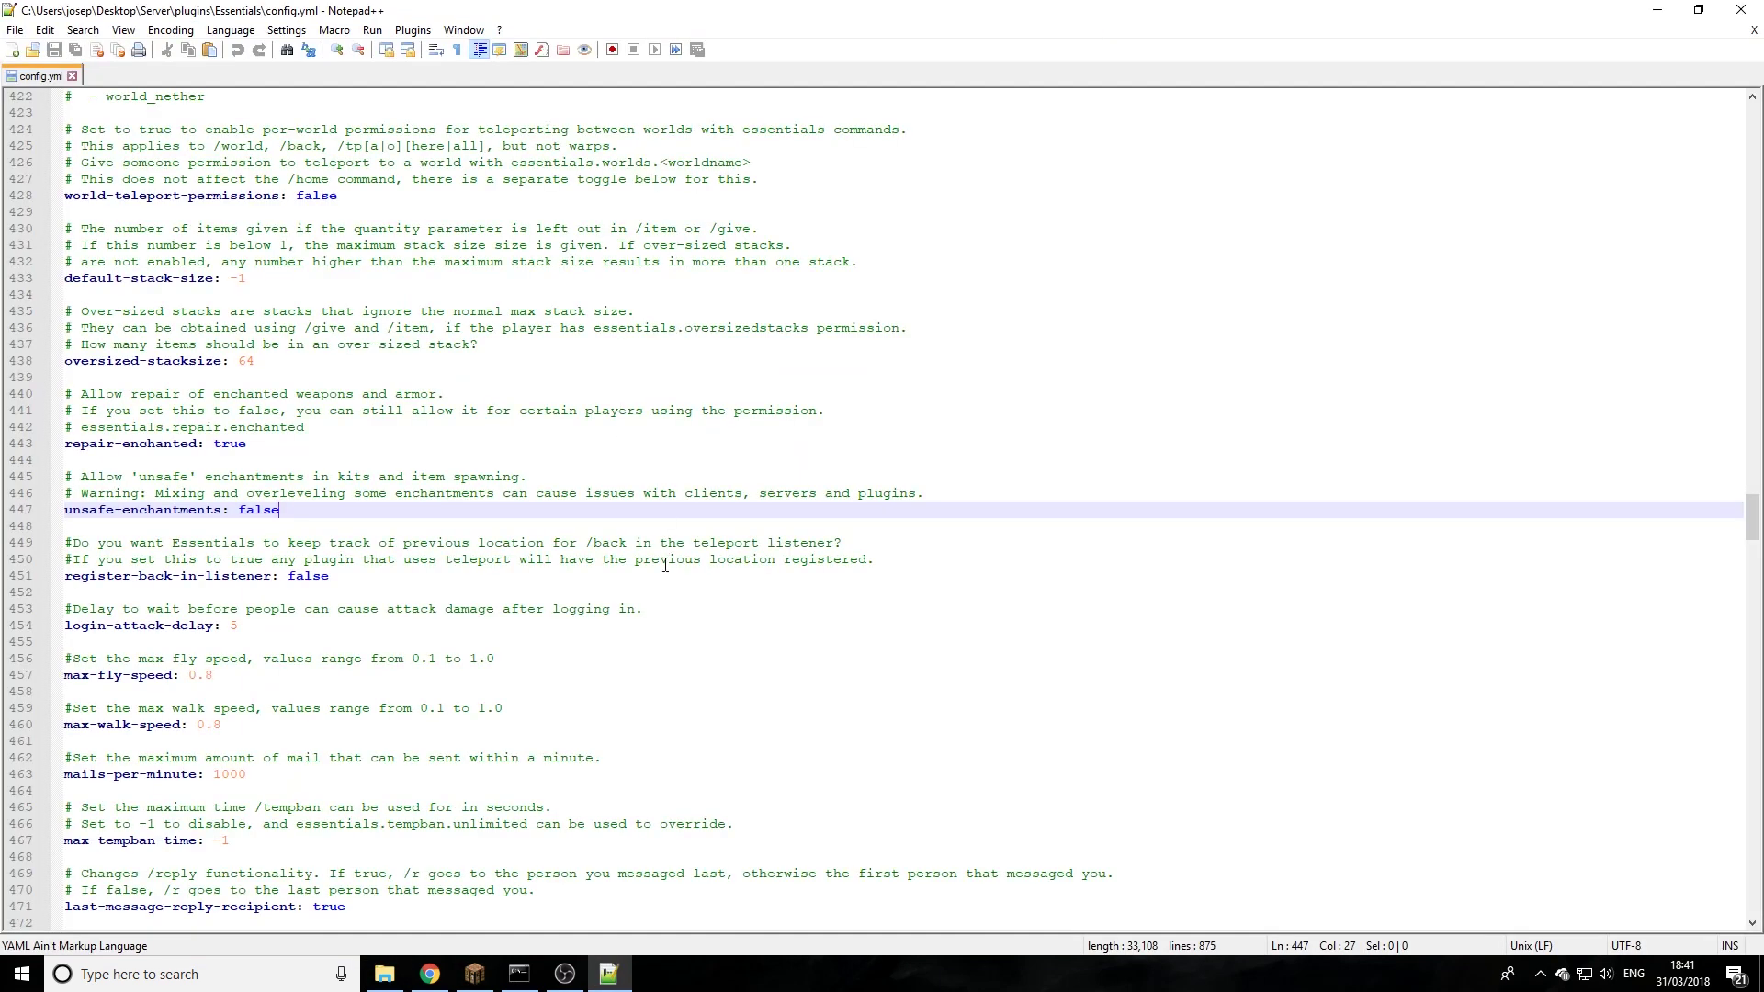
scroll(521, 541, "up", 3)
scroll(565, 532, "down", 2)
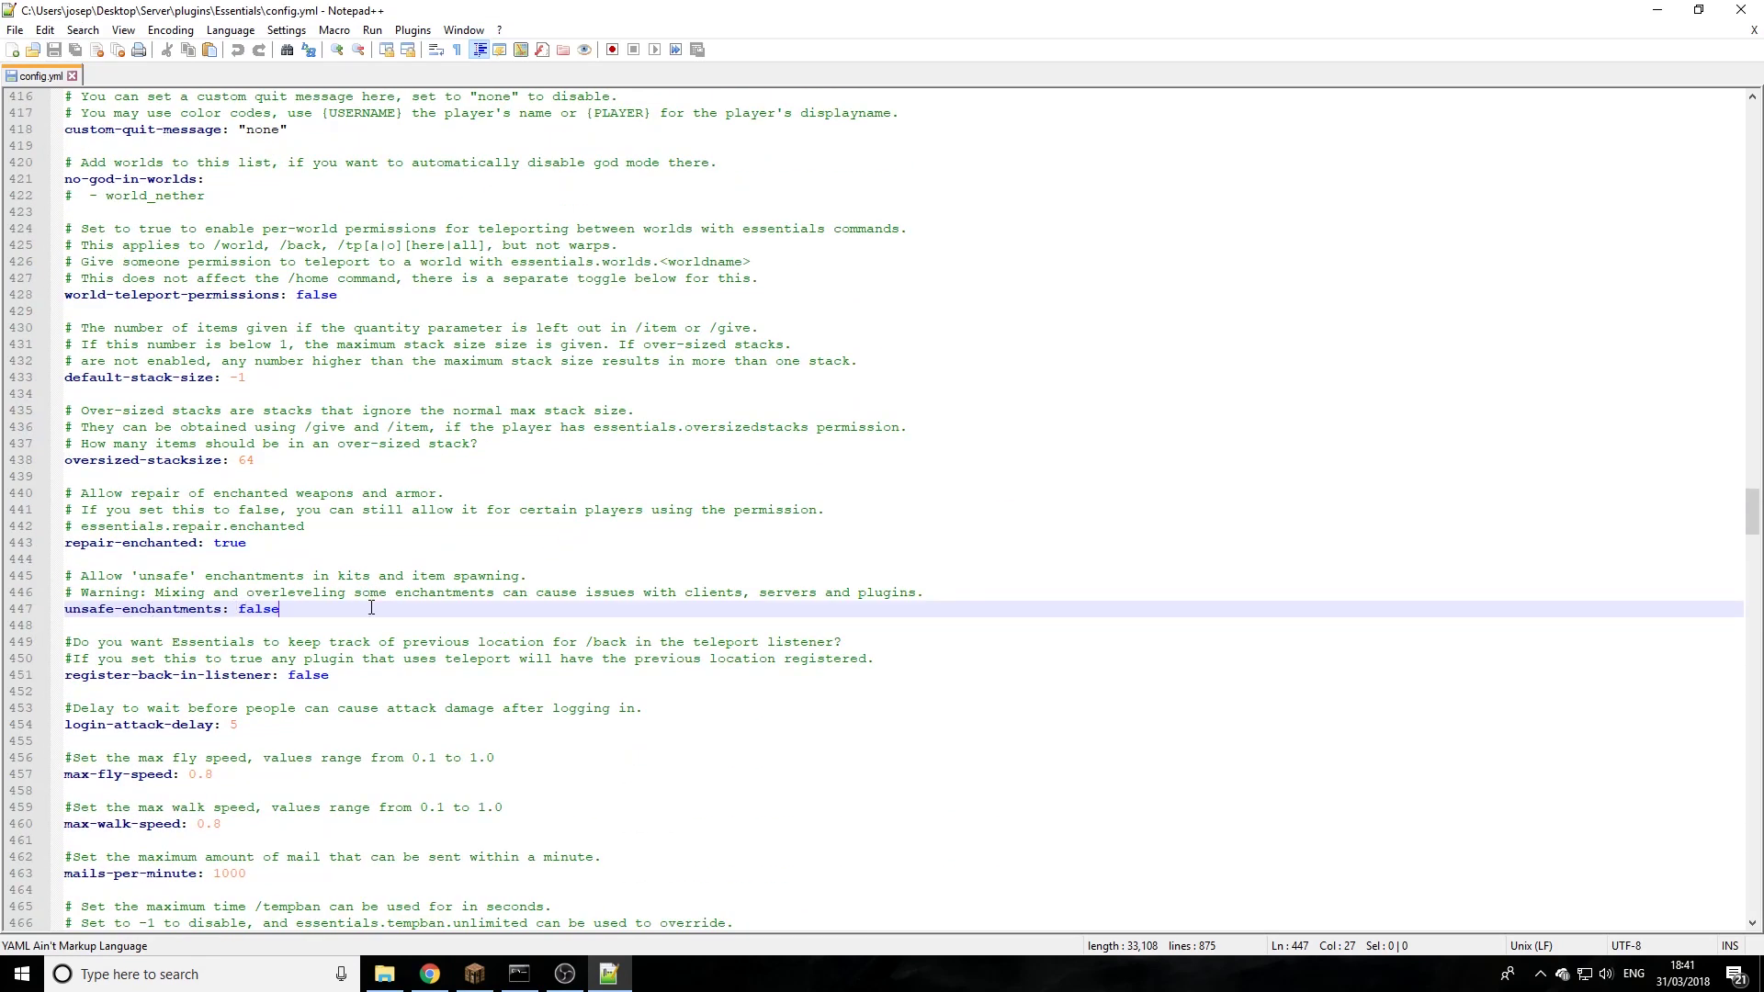
key("ctrl+f")
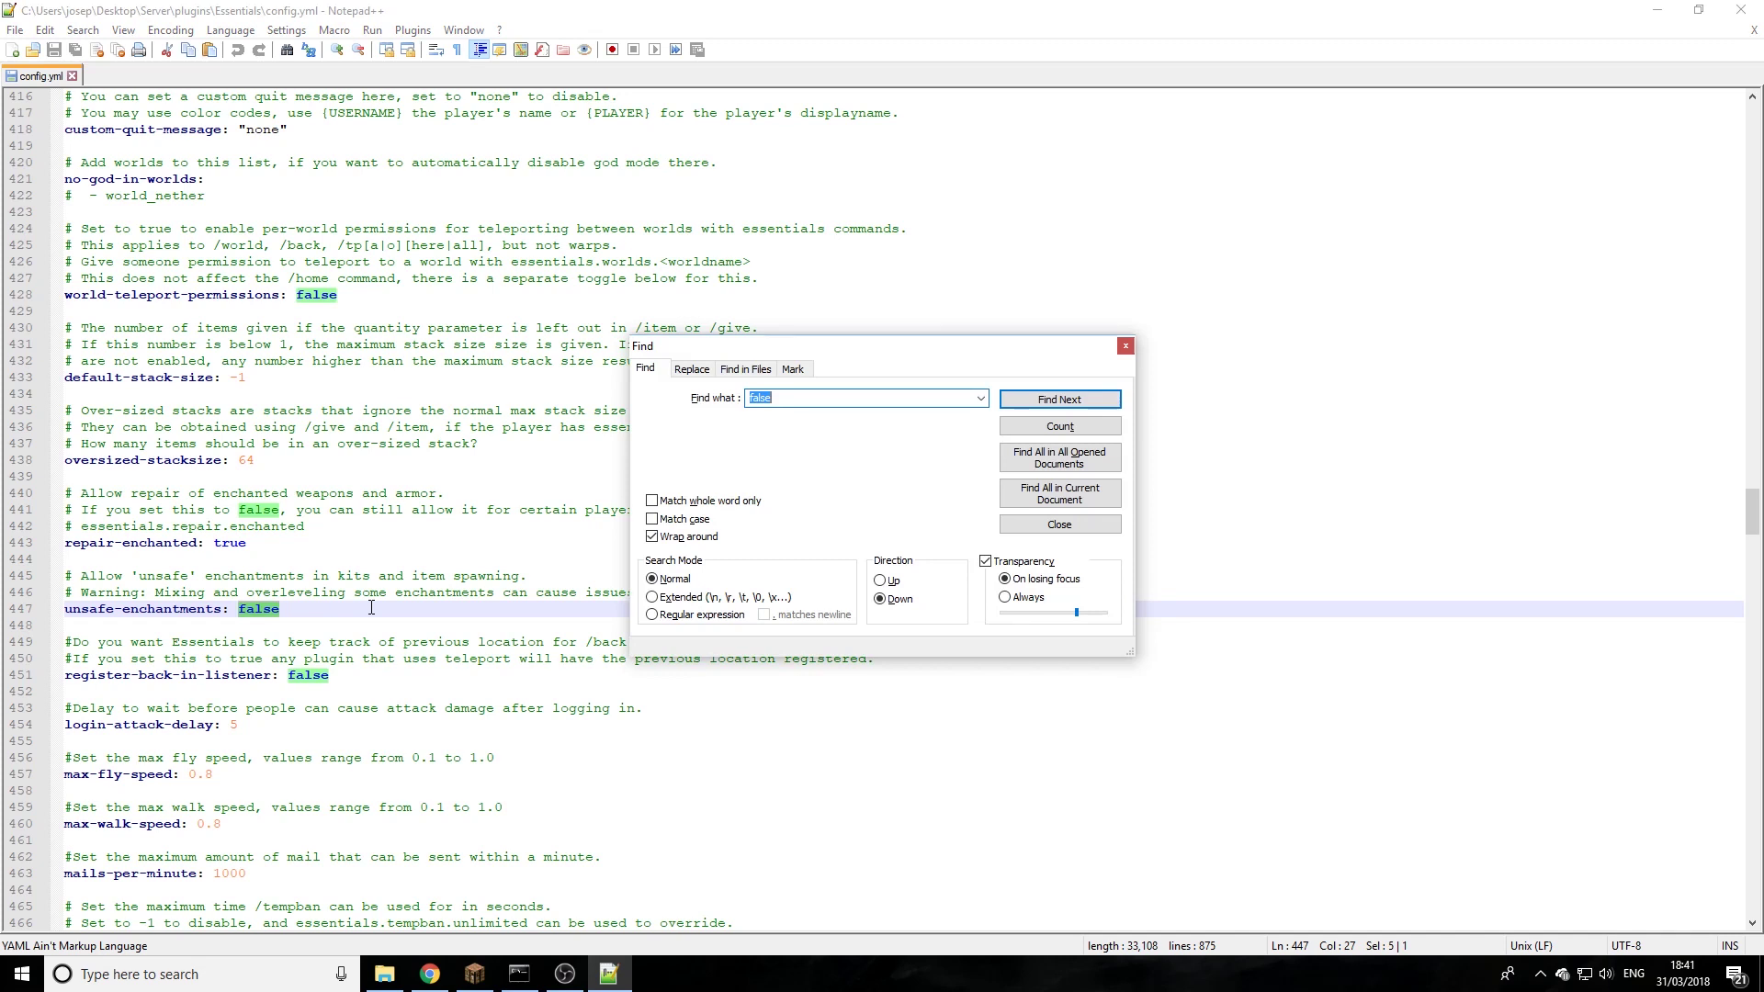
key("BackSpace")
key("Escape")
Set unsafe-enchantments to true in the Essentials config.yml, then save the file and close the editor
left_click_drag(279, 611, 240, 611)
type("tru")
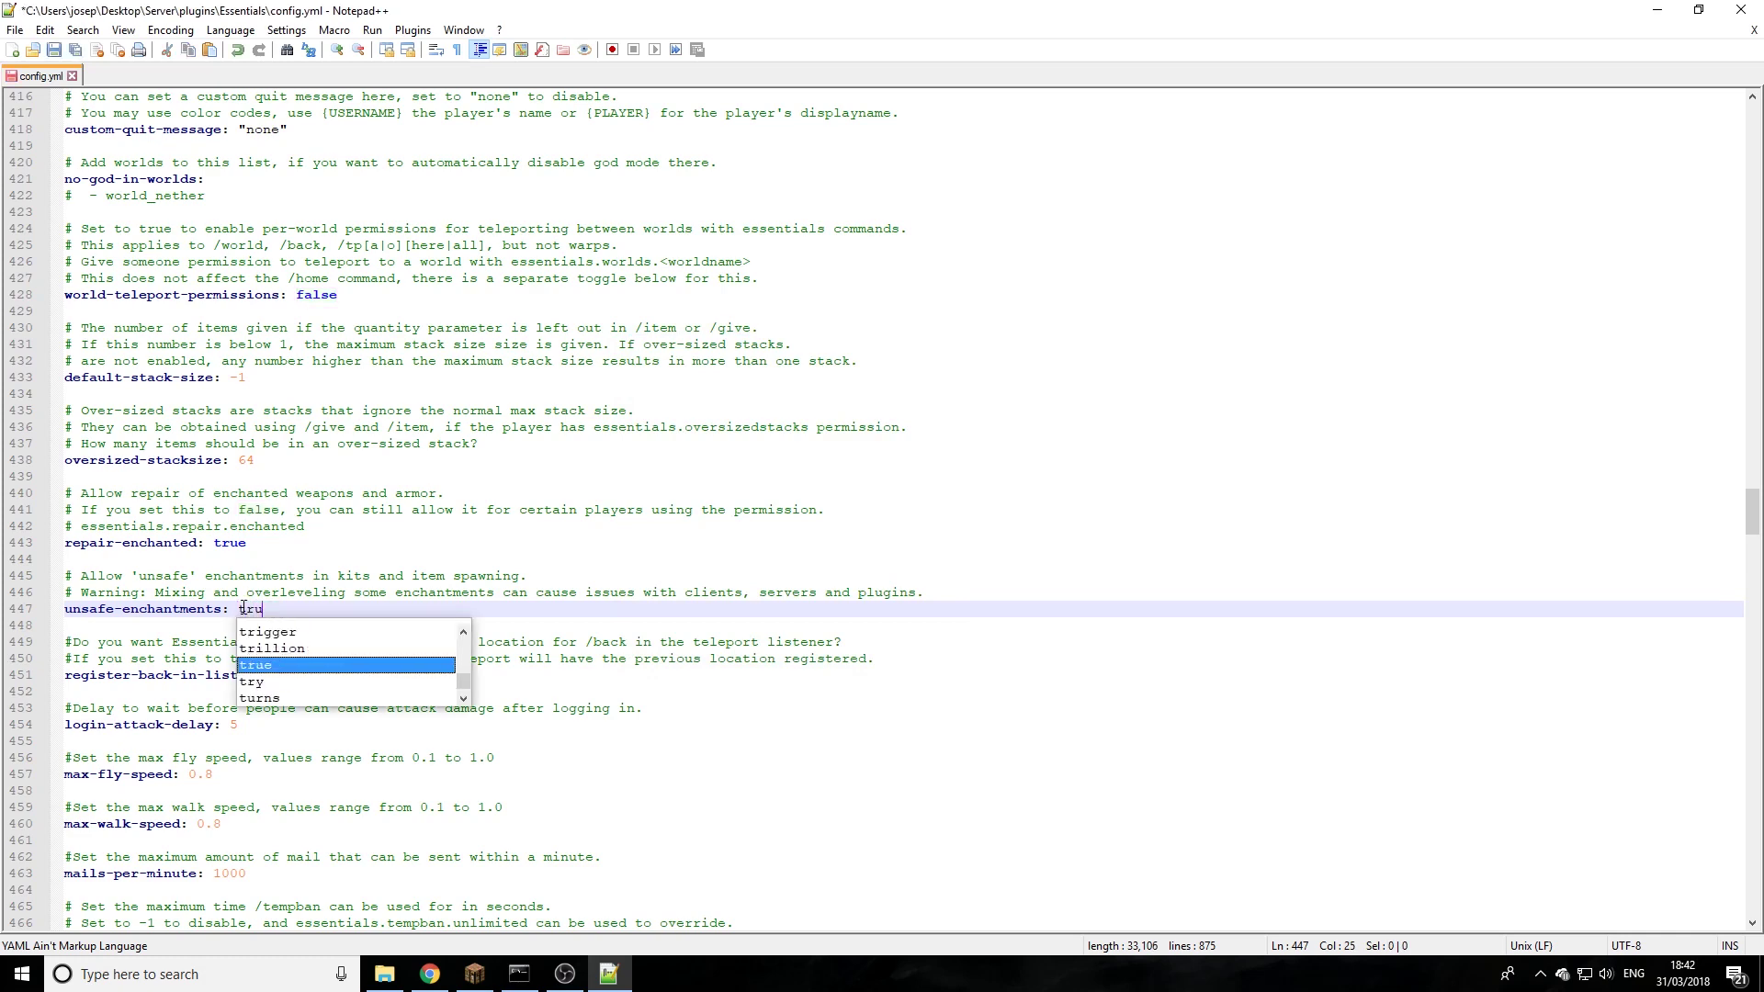
type("e")
key("Escape")
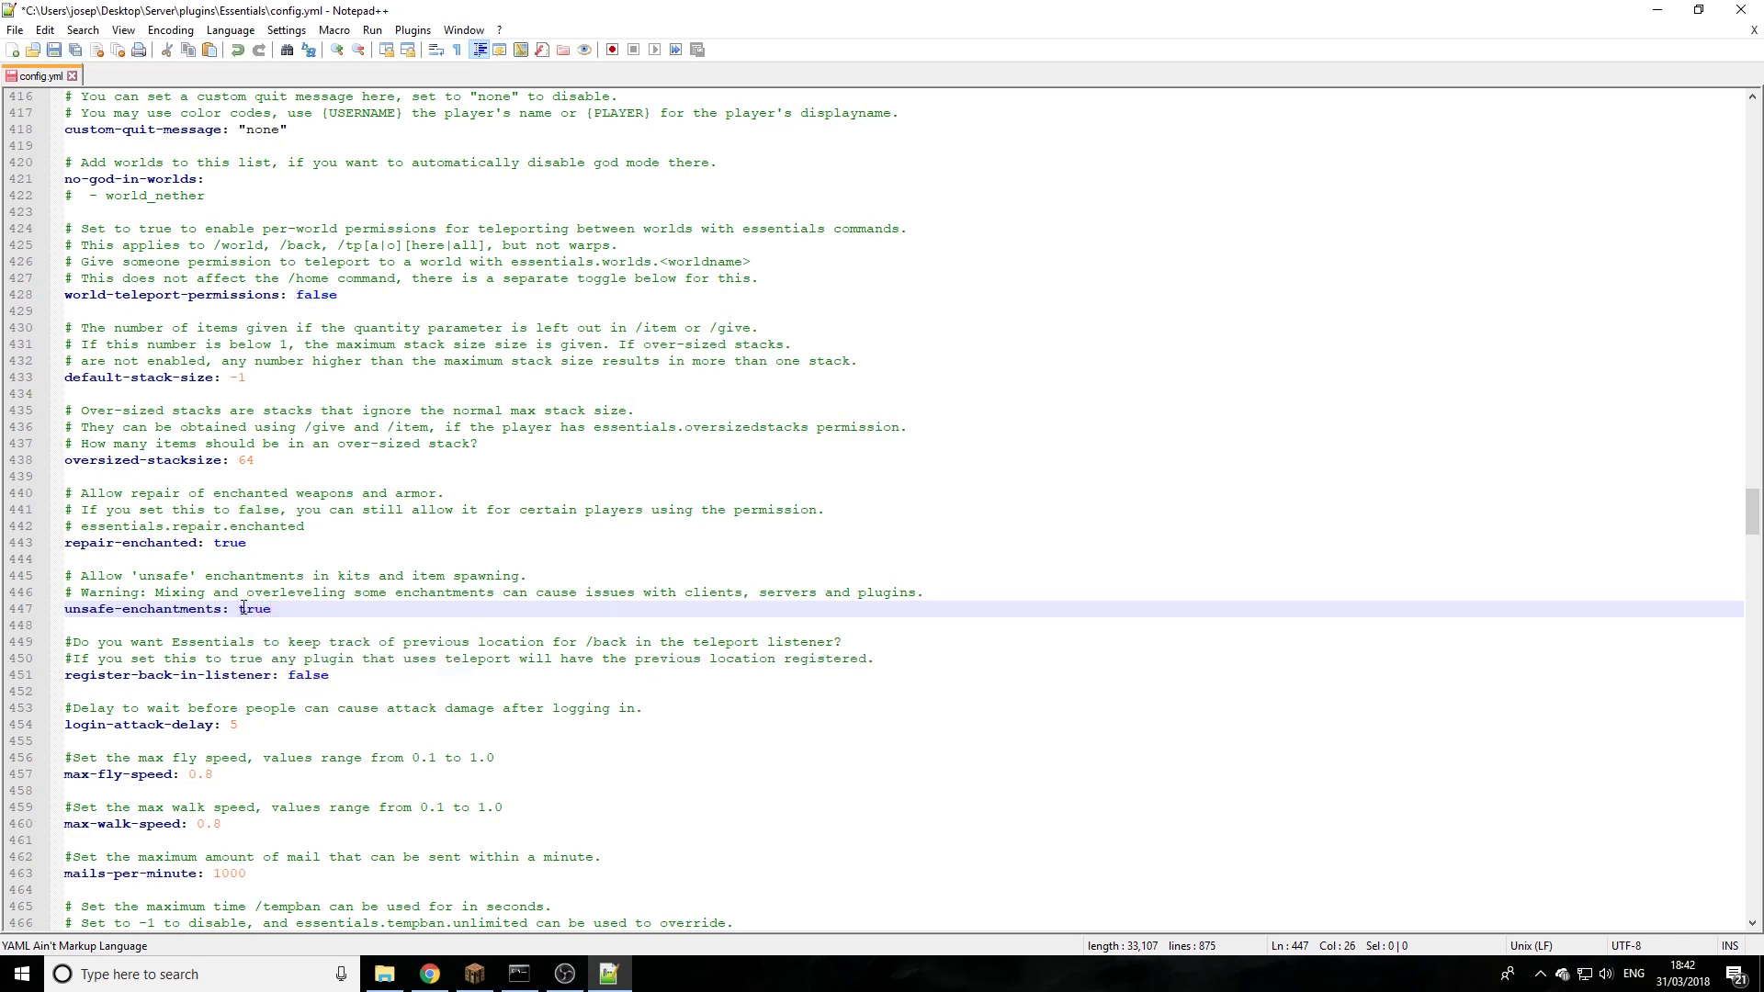
left_click(54, 50)
left_click(1741, 10)
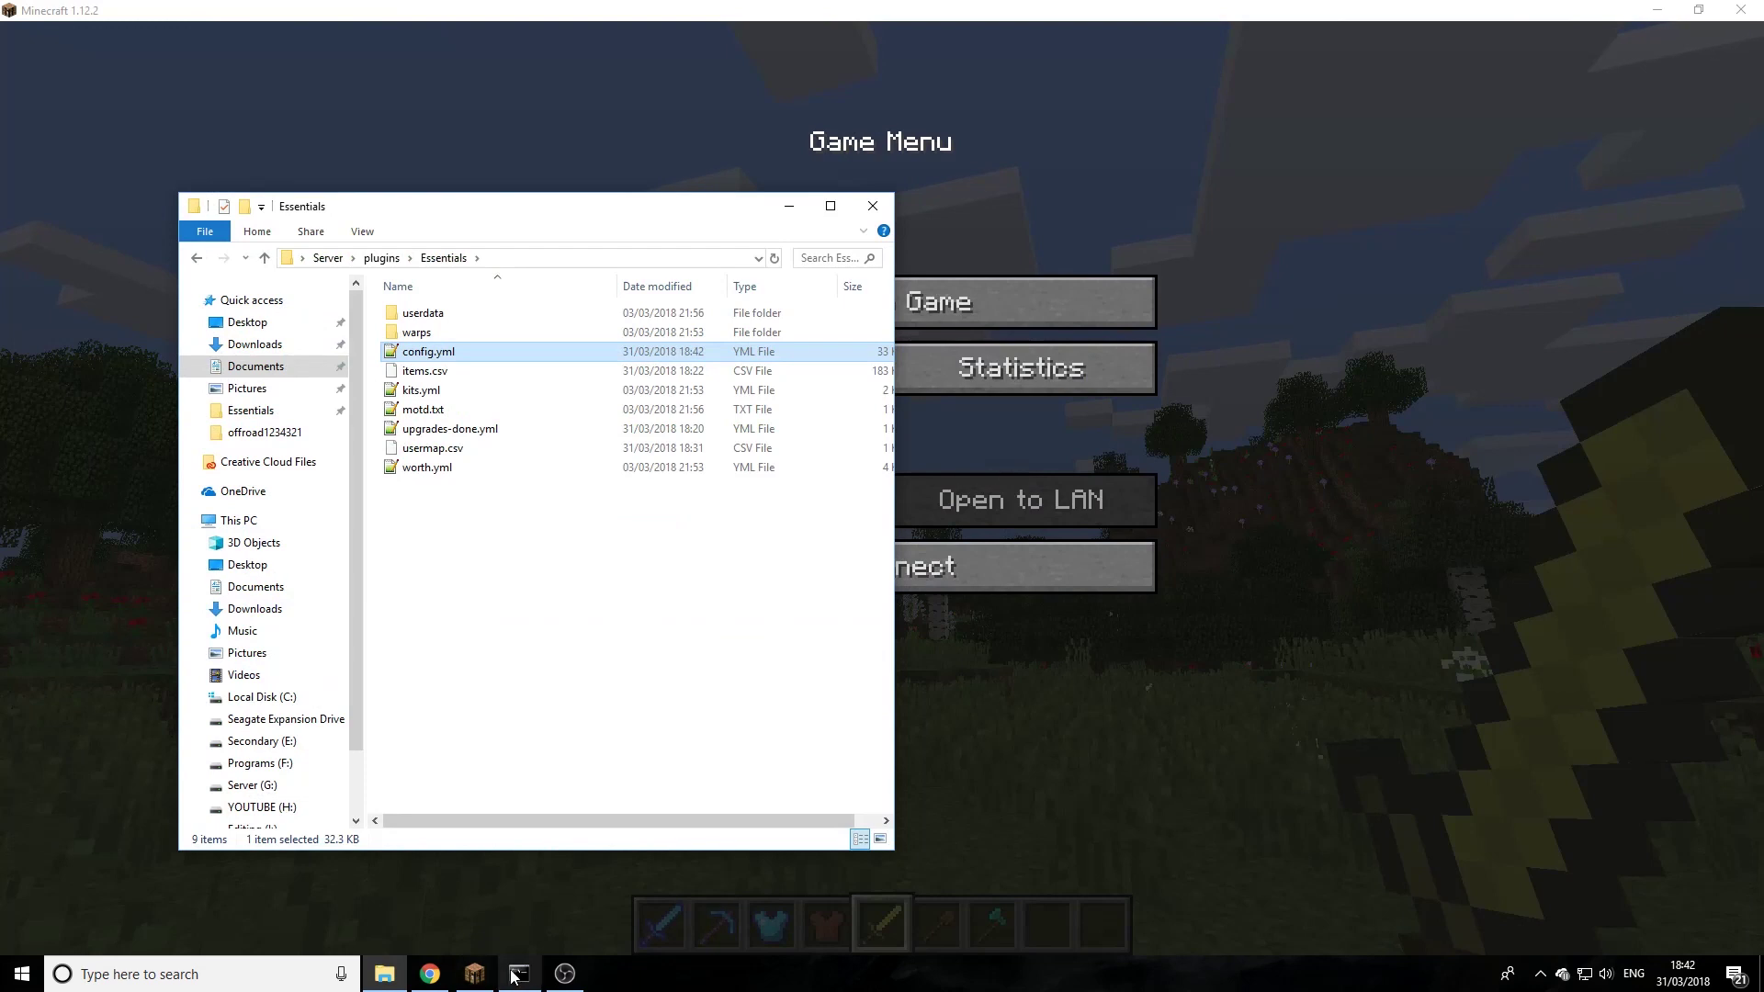
Switch to the server console window and run ess reload
left_click(520, 975)
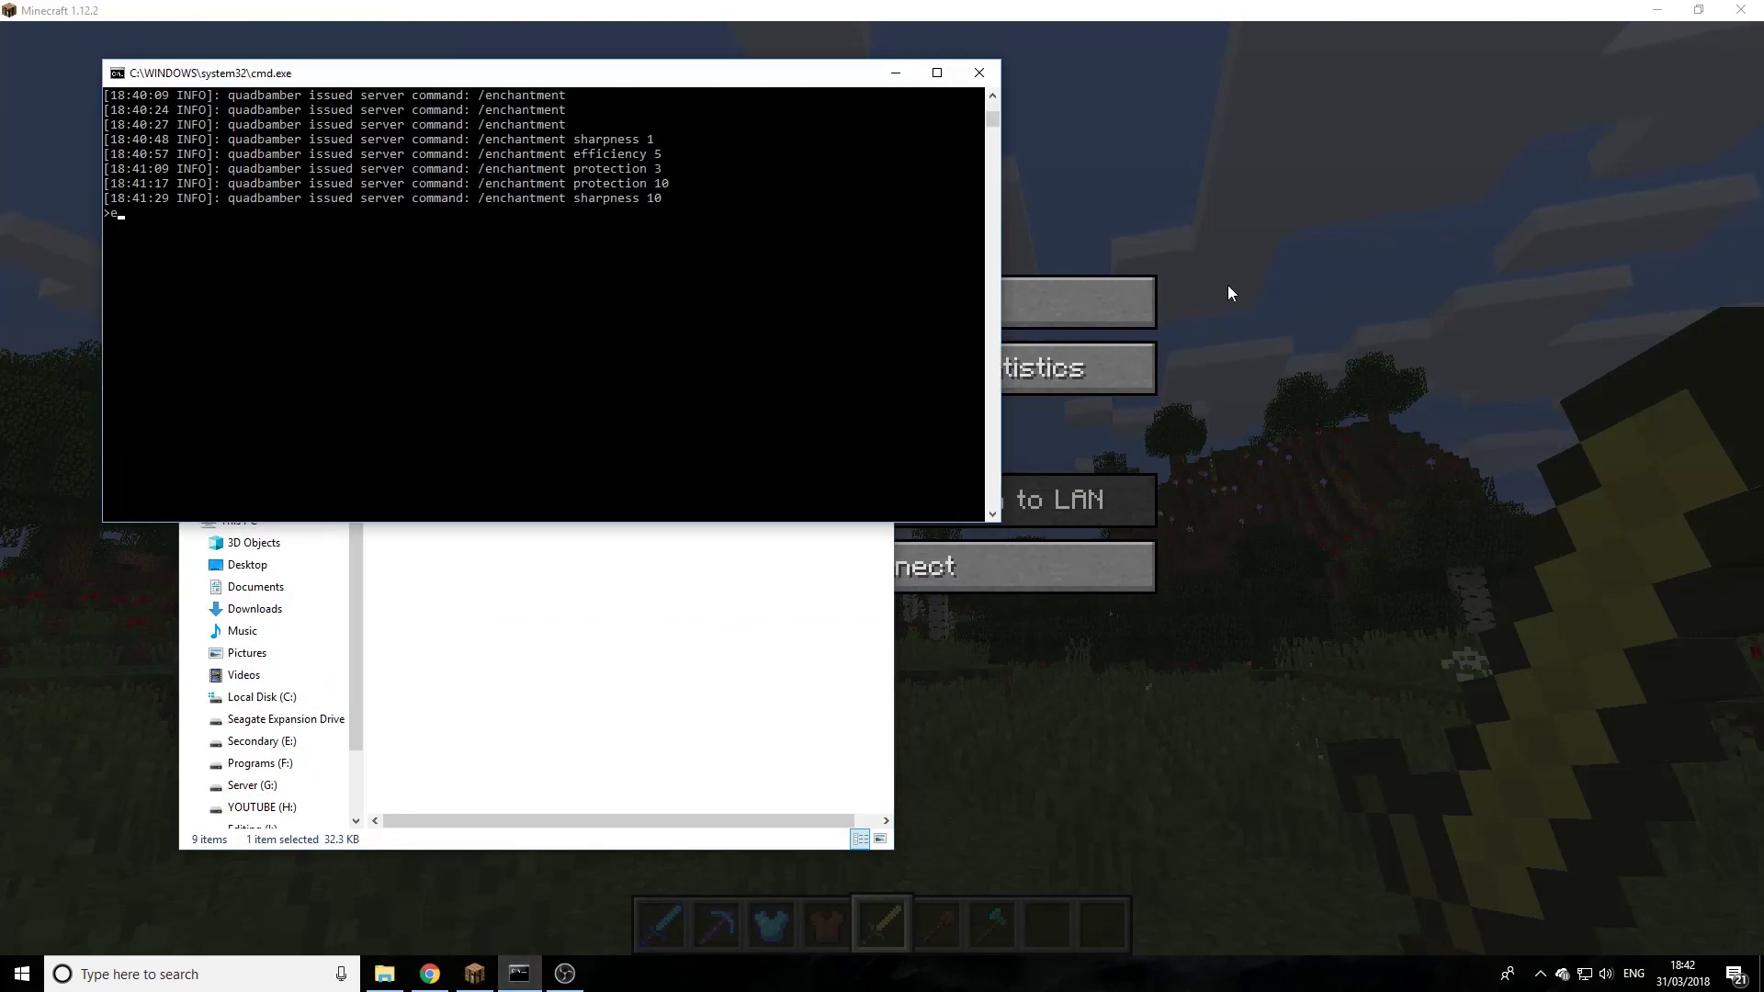
type("ess reload")
key("Return")
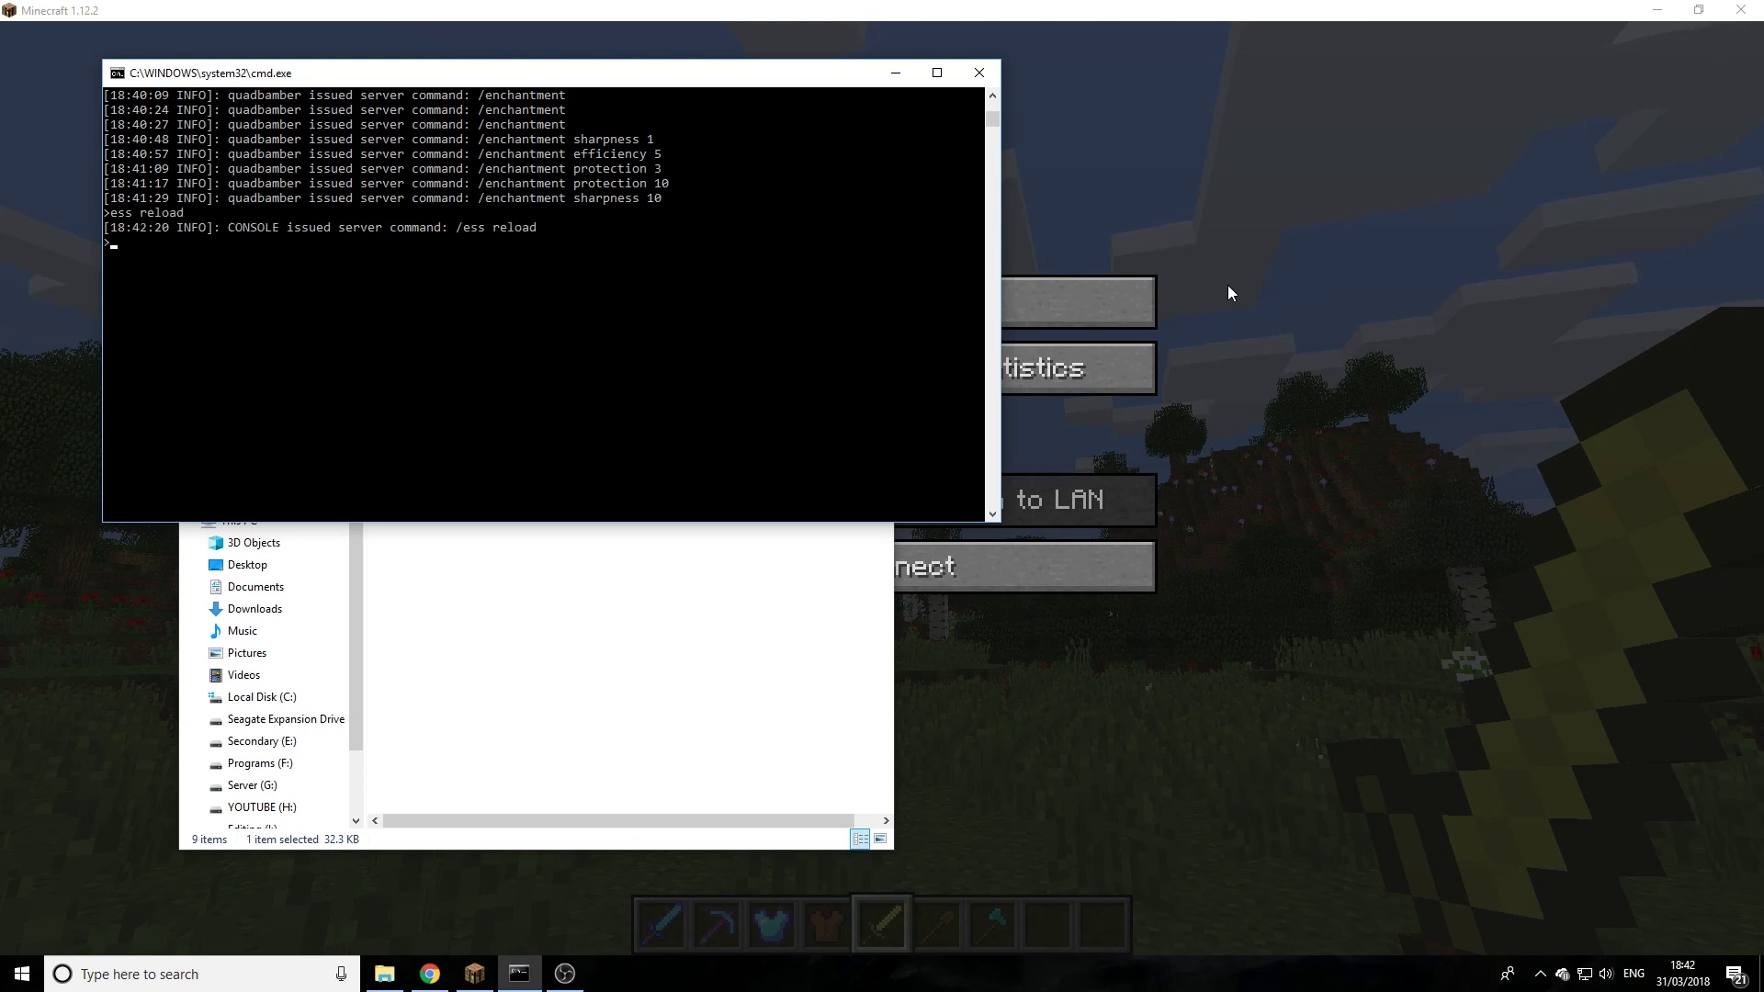
Return to Minecraft, resume the game and run /ess reload in the chat
left_click(1318, 474)
key("Escape")
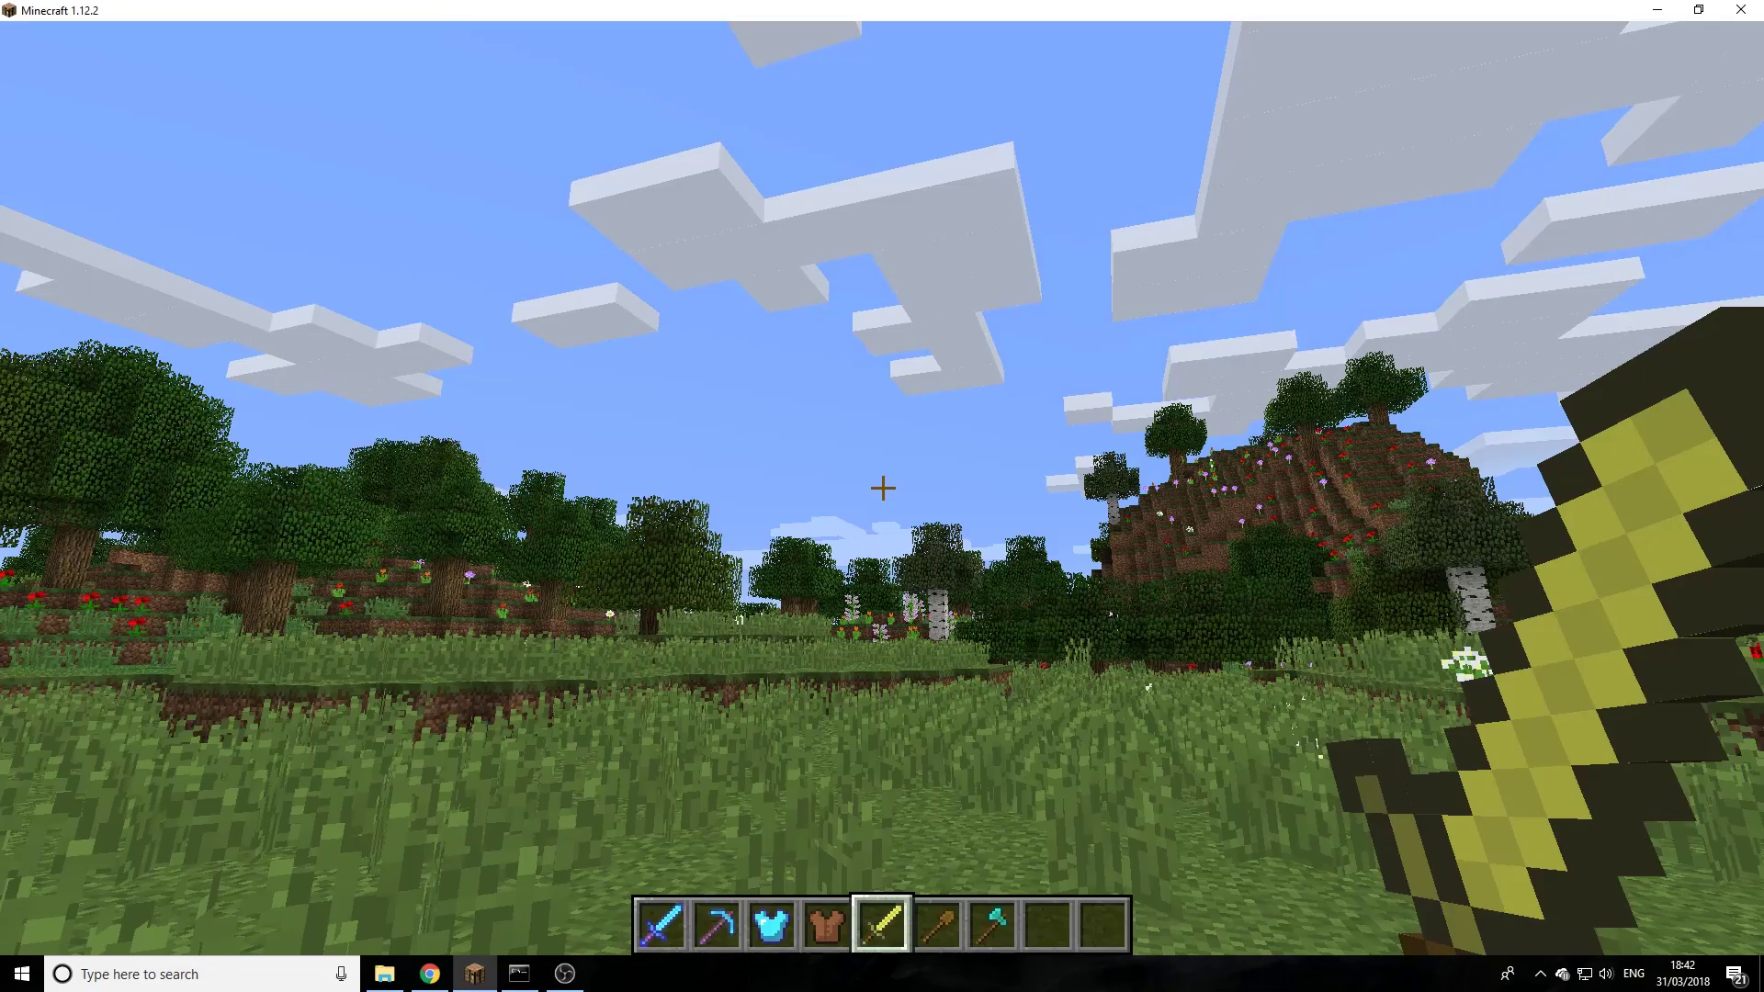
type("/ess")
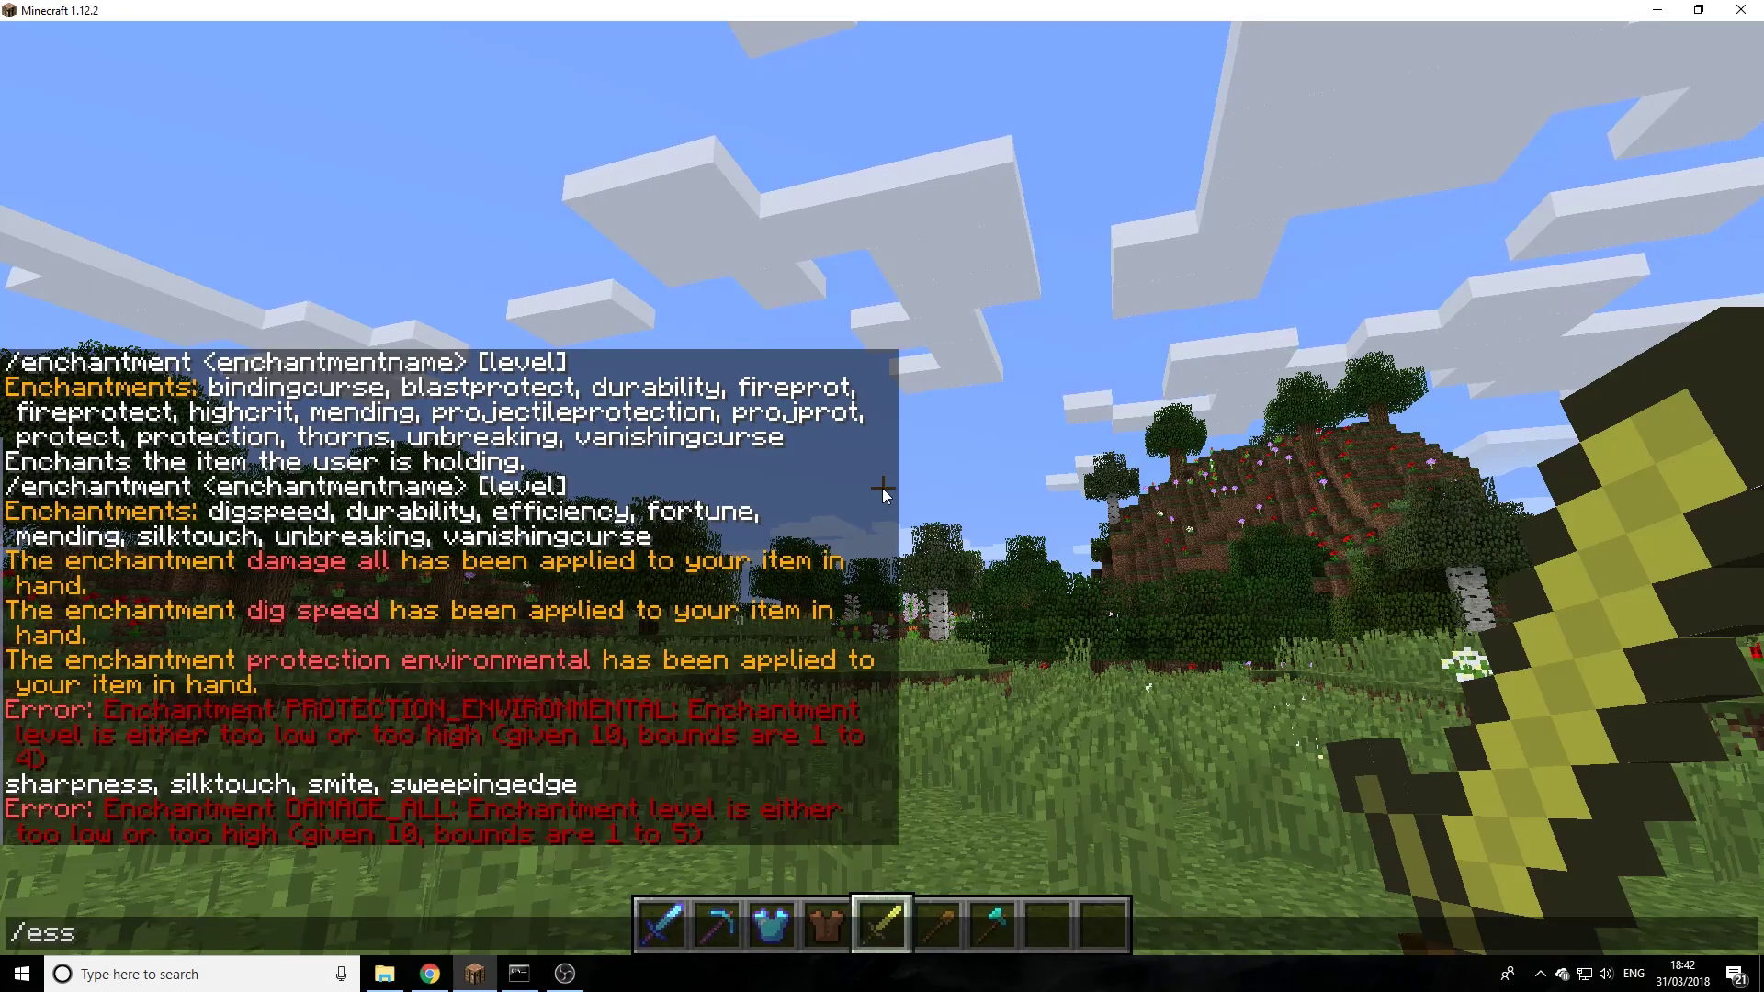
type(" reload")
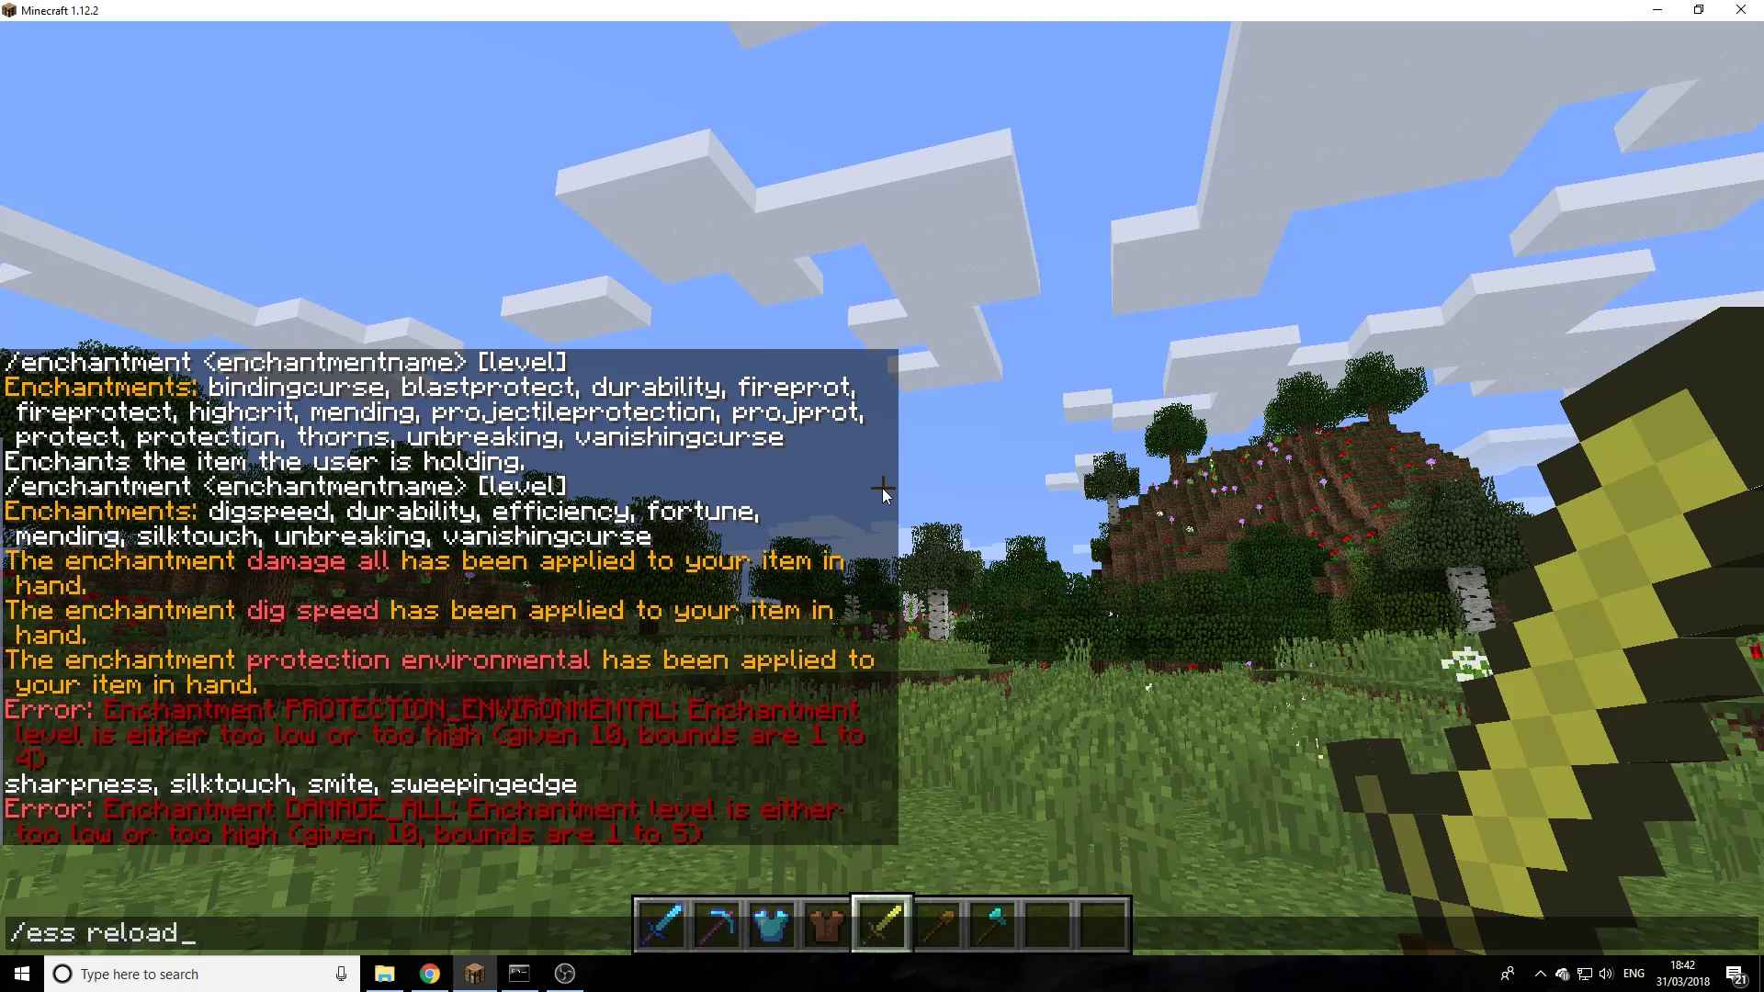
key("Return")
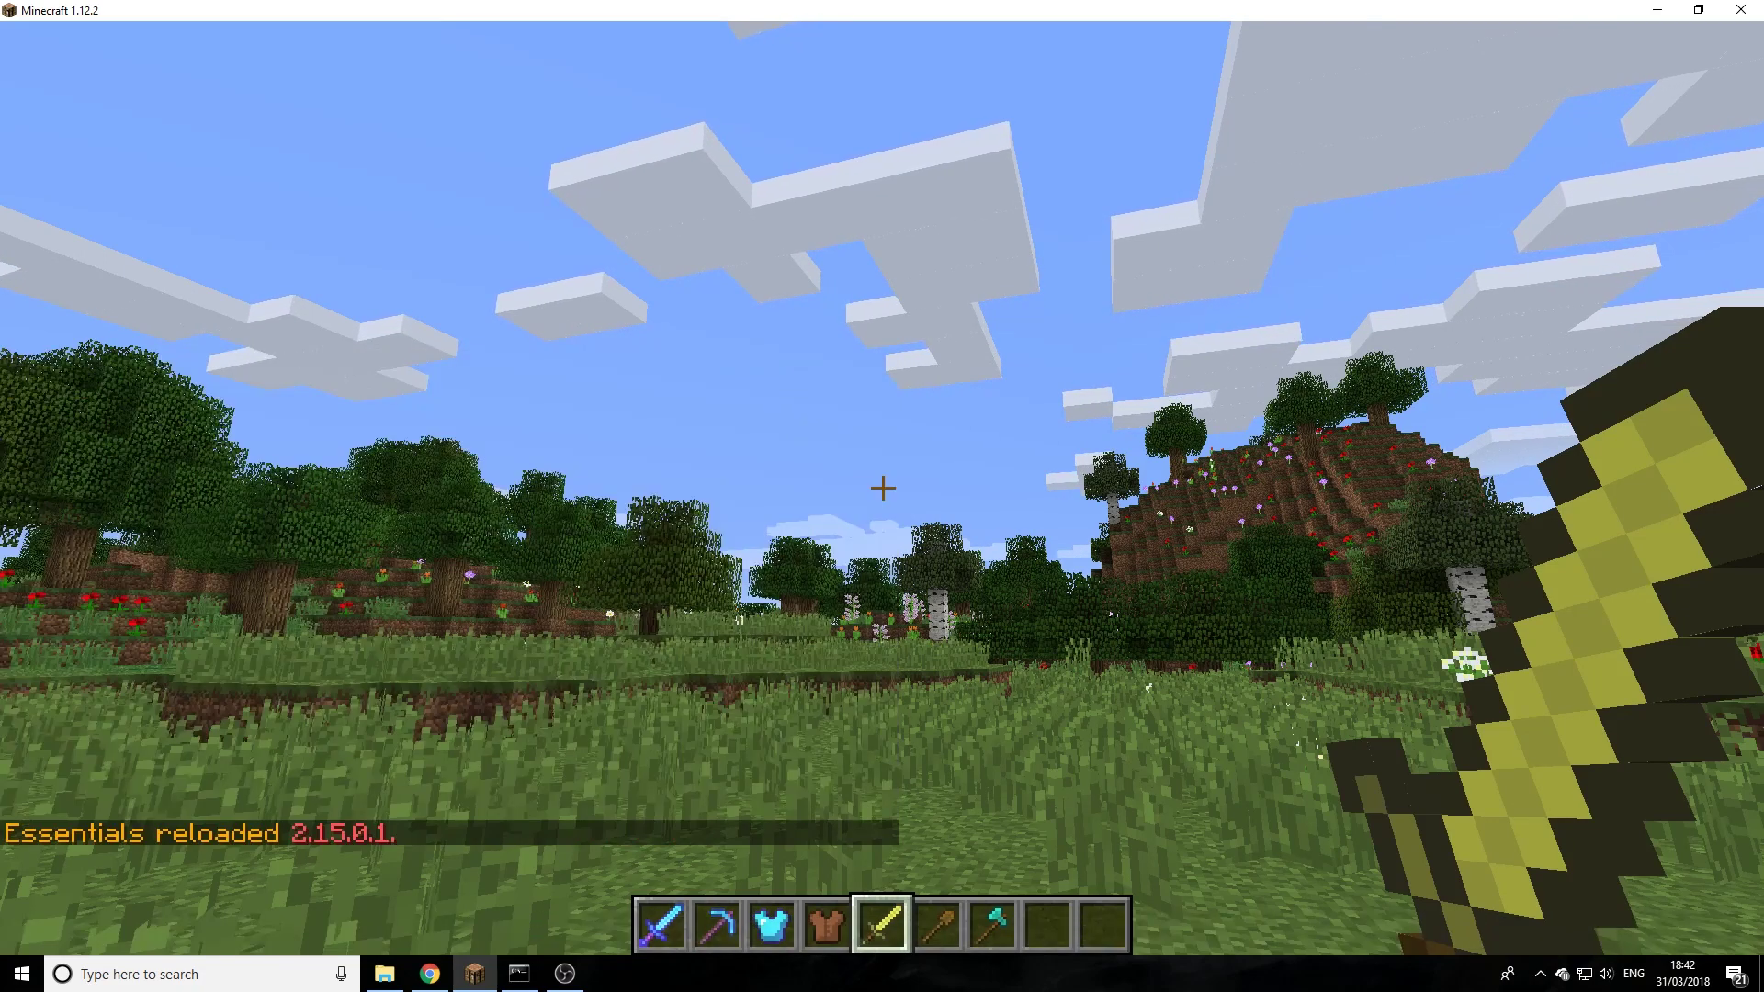
Enchant the held golden sword with /enchantment sharpness 10 and open the inventory to check it
key("d")
key("s")
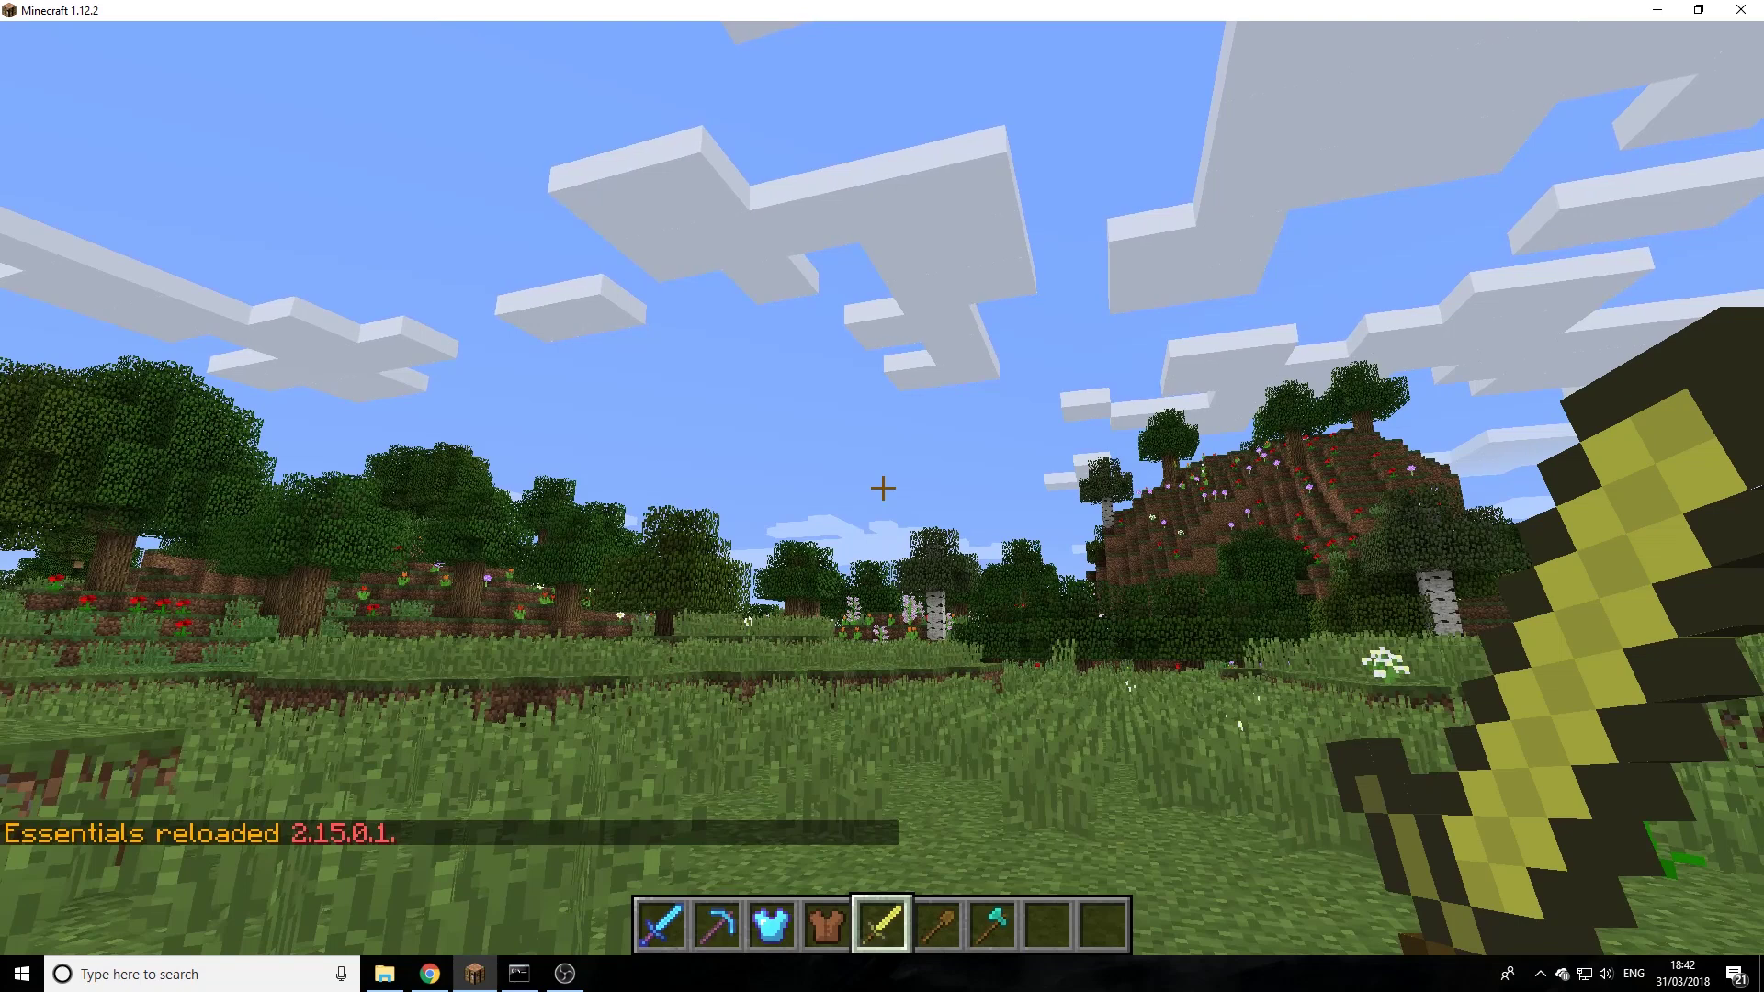
key("t")
key("Up")
key("Up")
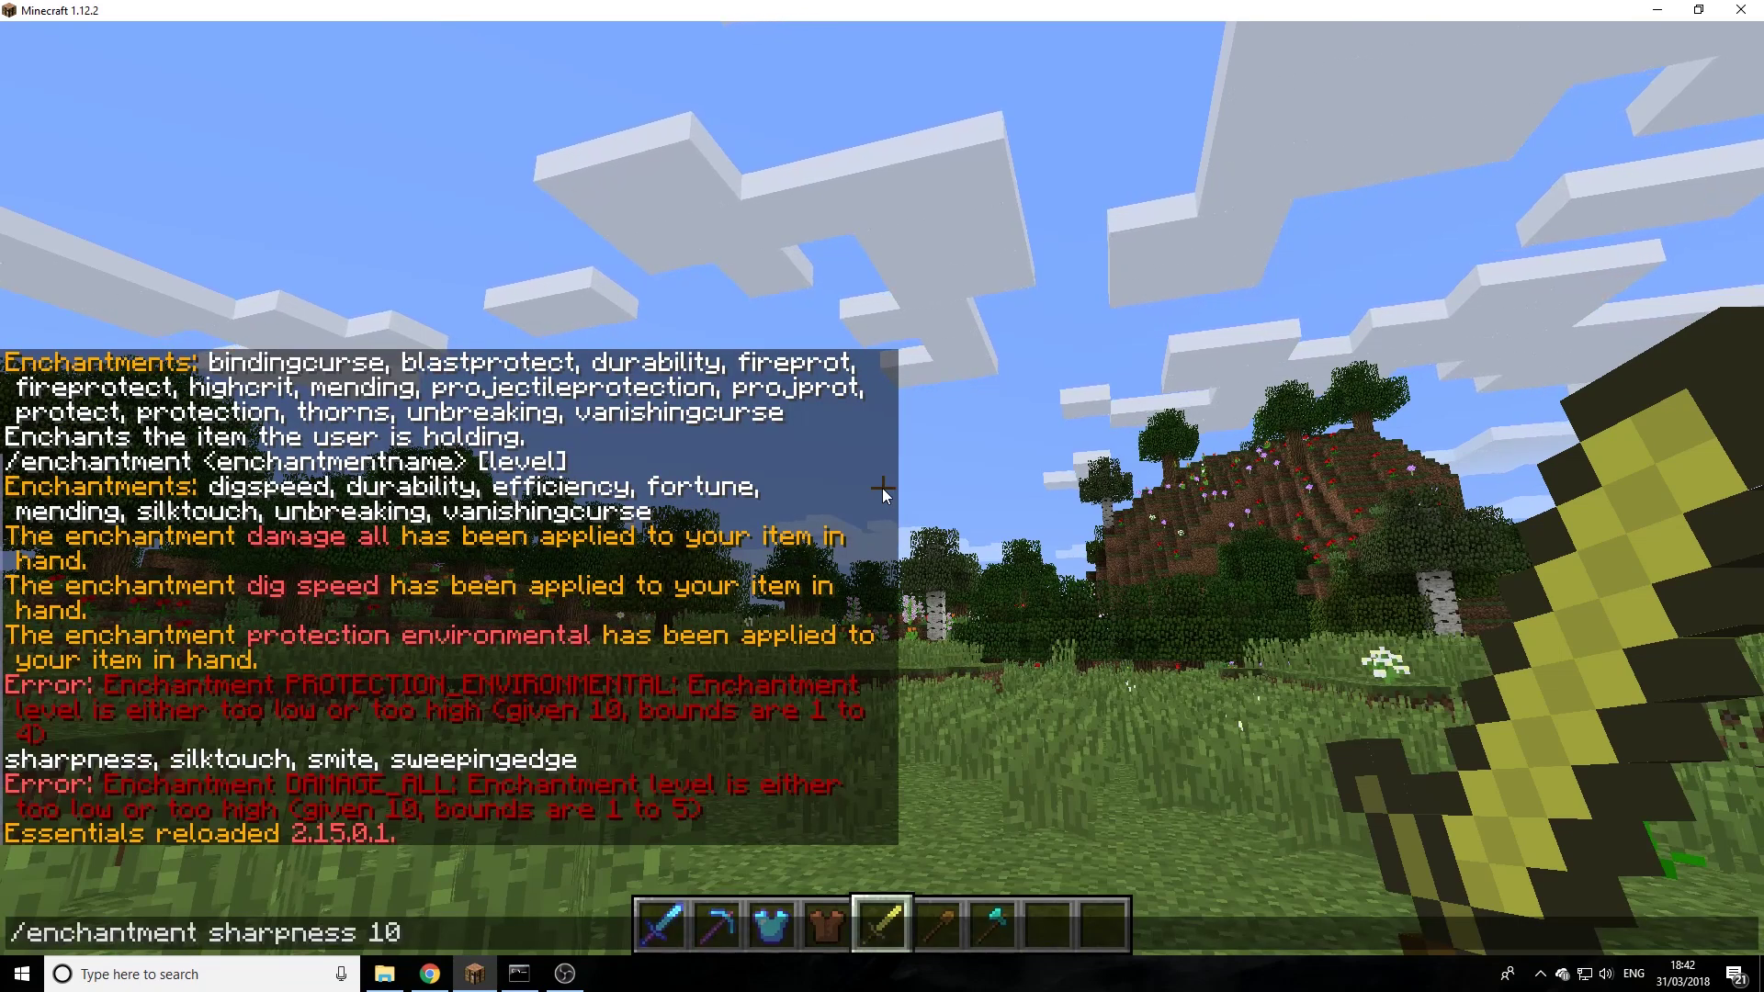
key("Return")
key("e")
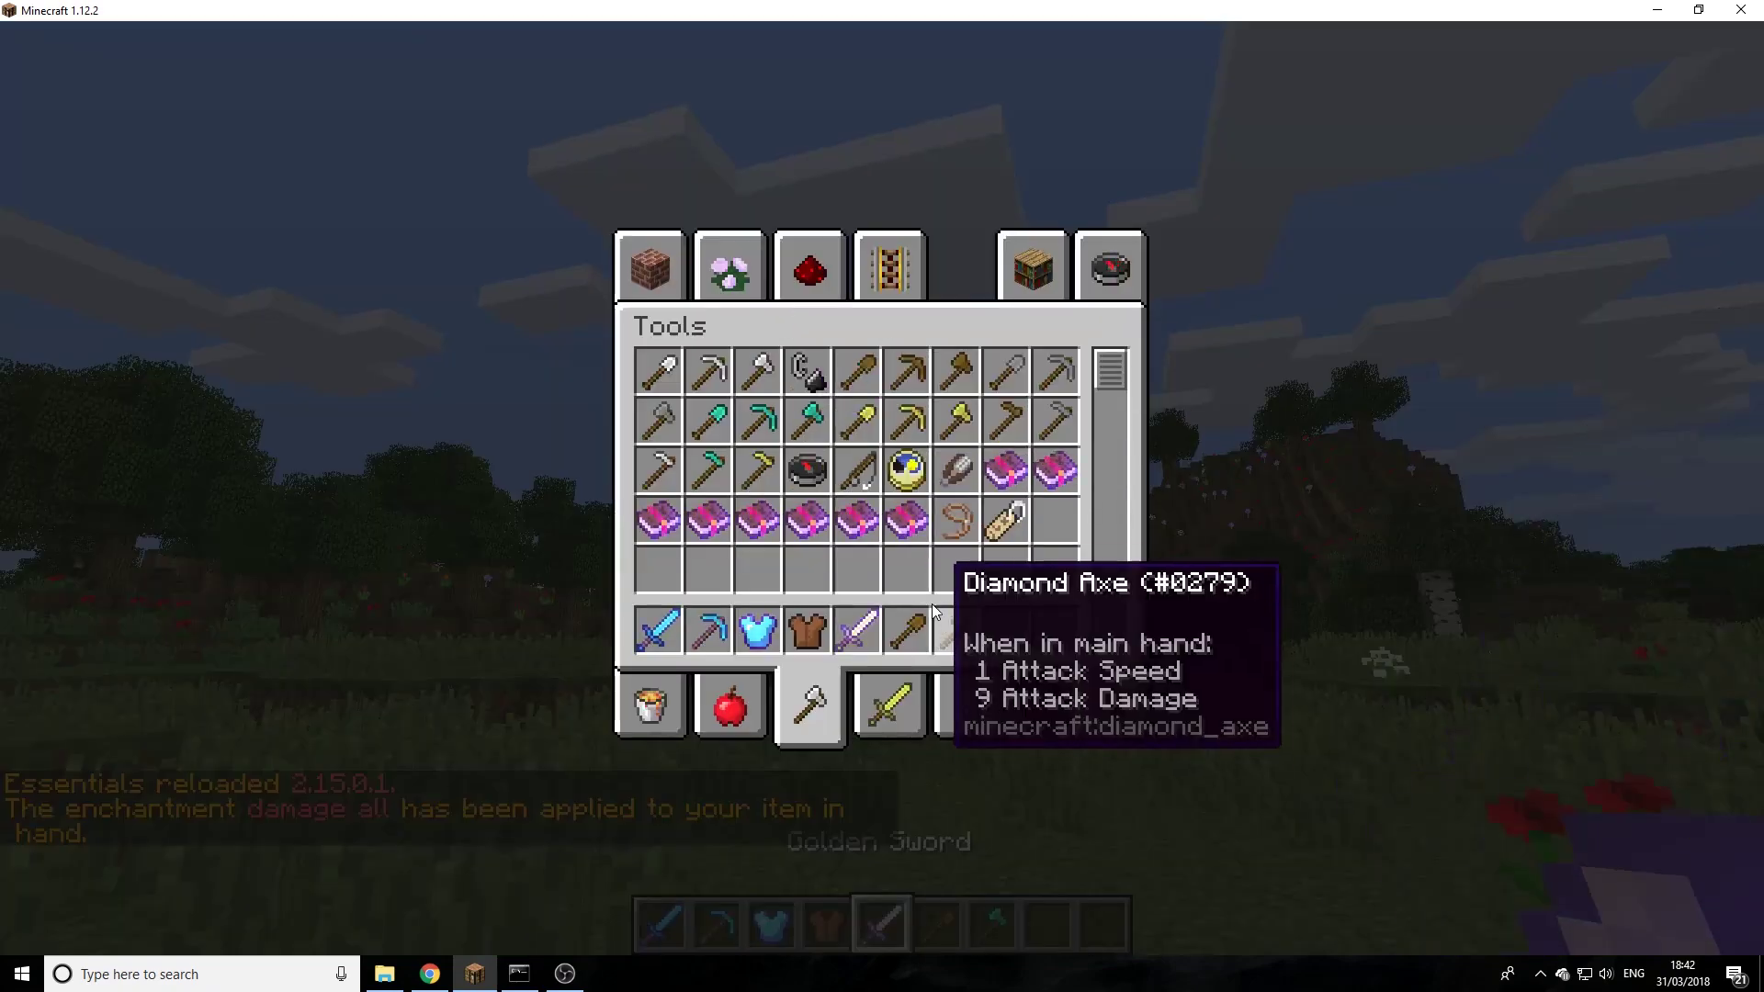
Raise the golden sword's enchantment with /enchantment sharpness 100 and check the sword in the inventory
key("e")
key("t")
key("Up")
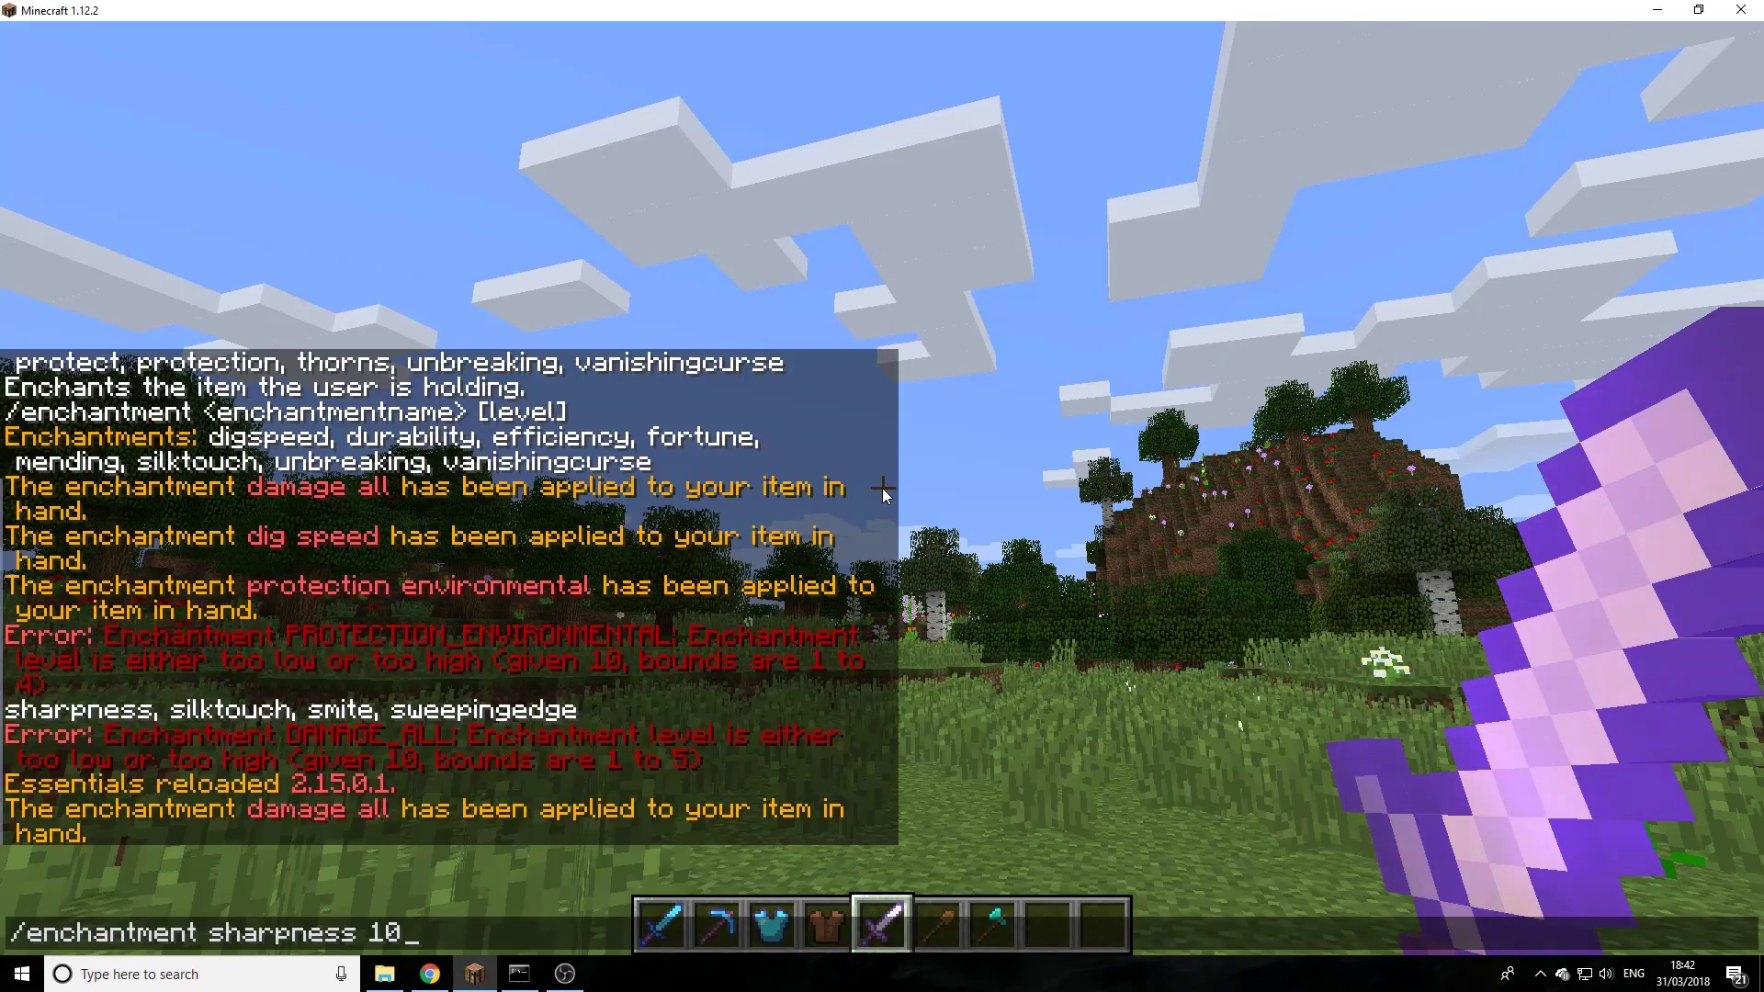
key("BackSpace")
type("00")
key("Return")
key("e")
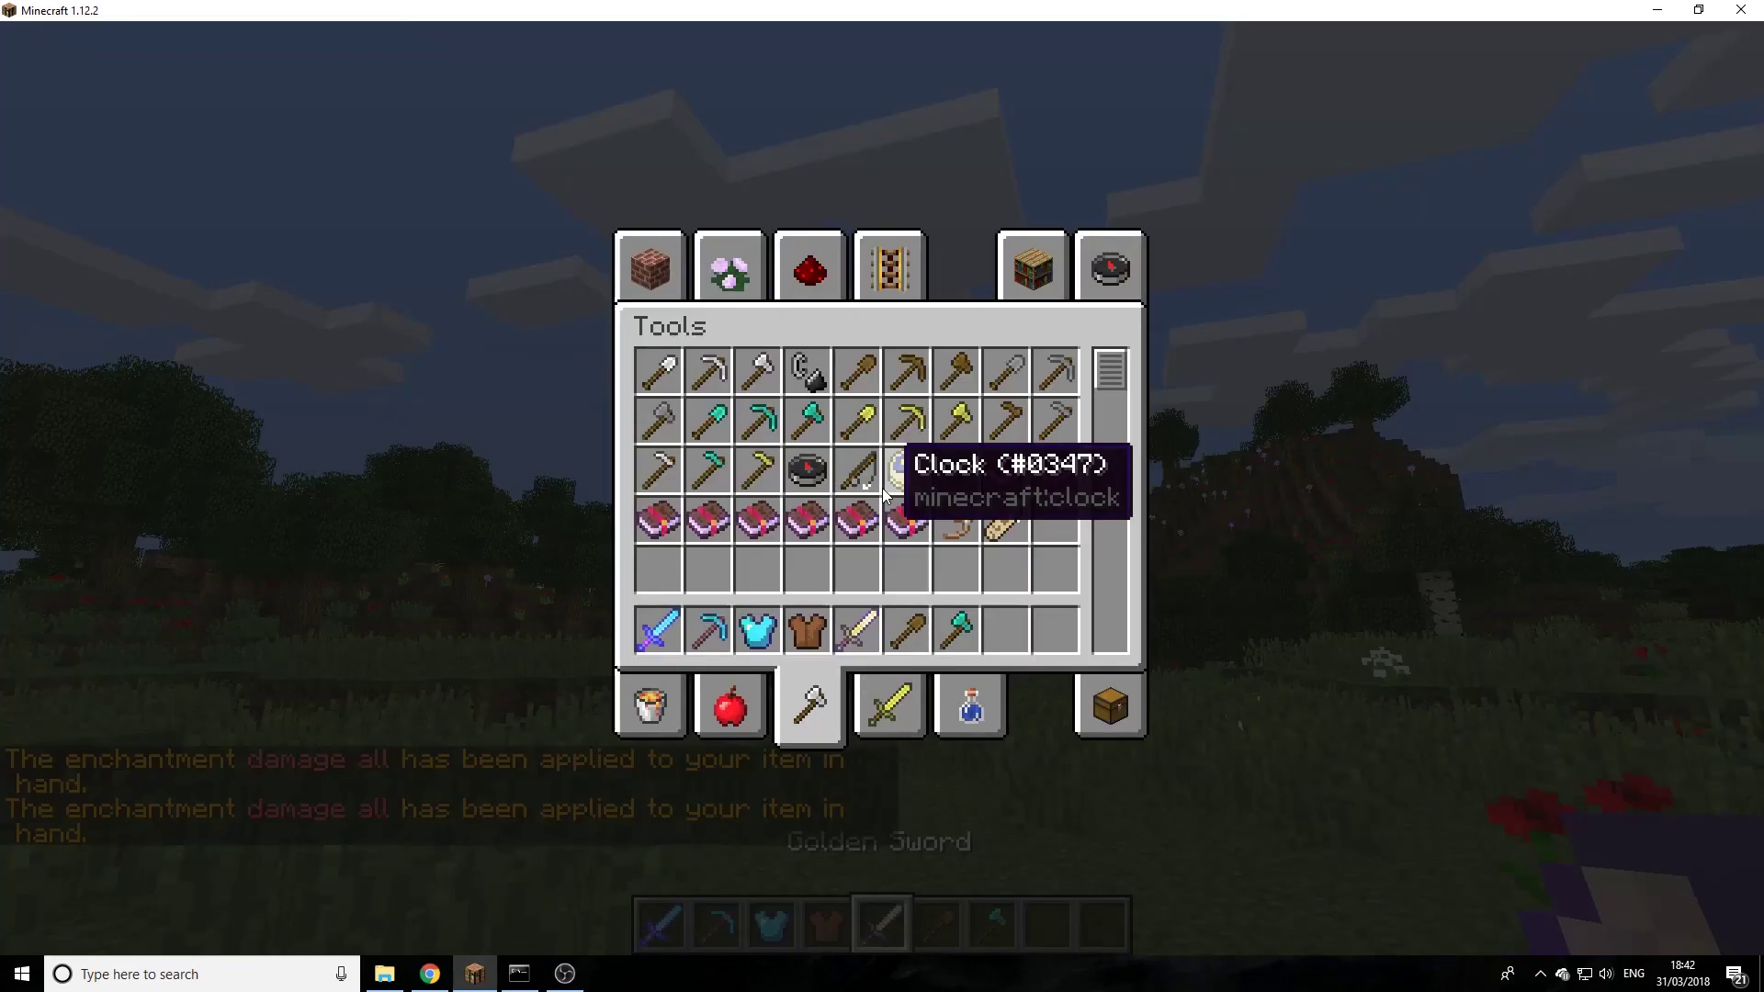
key("e")
Hold the wooden shovel, cross the river to the dirt bank and dig into its blocks
scroll(883, 497, "down", 2)
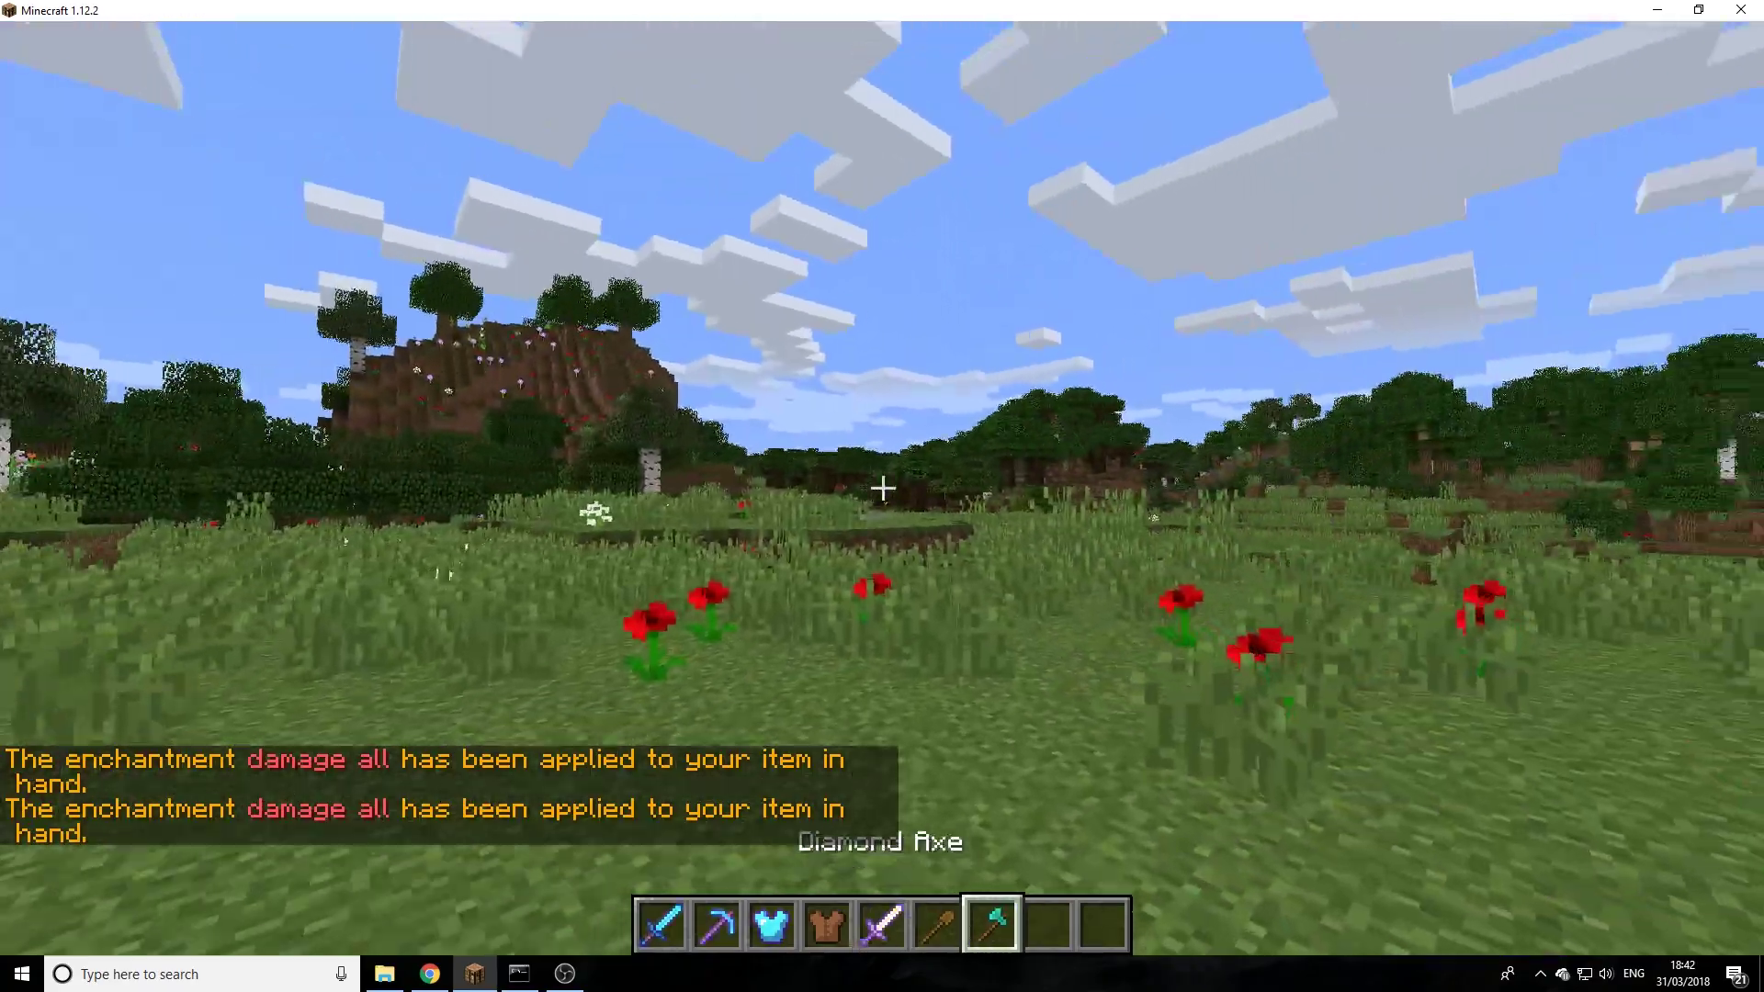
scroll(882, 497, "up", 1)
key("w")
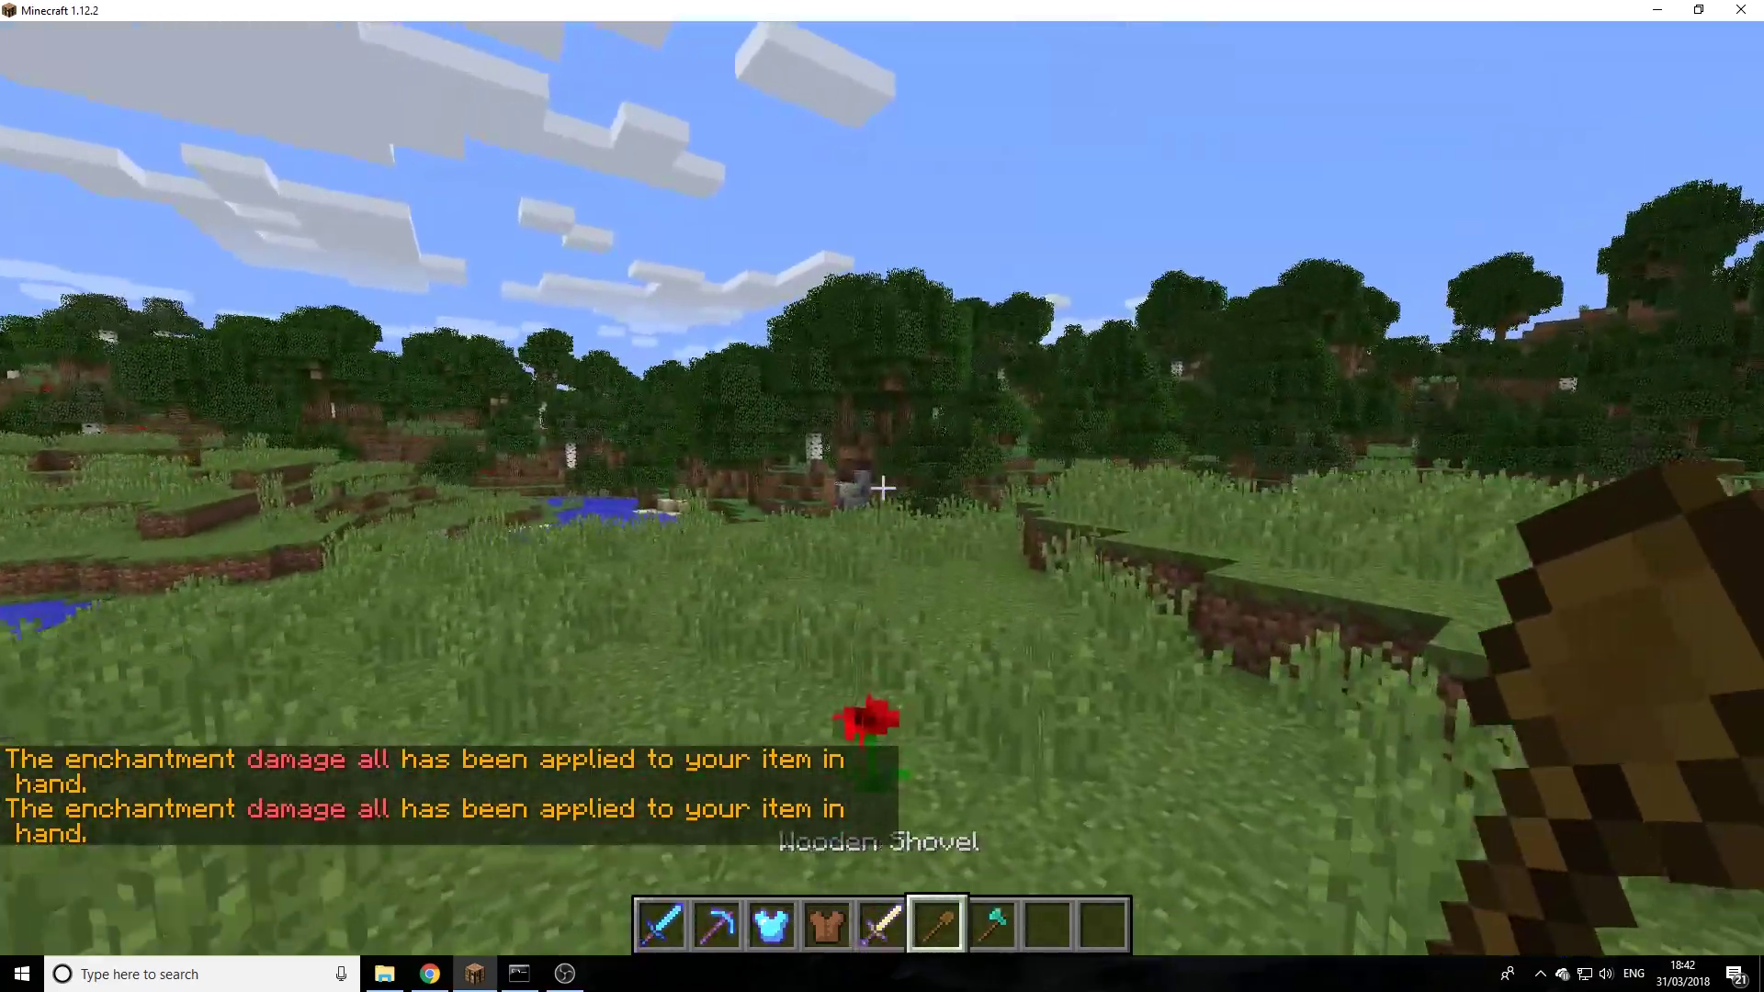
key("w")
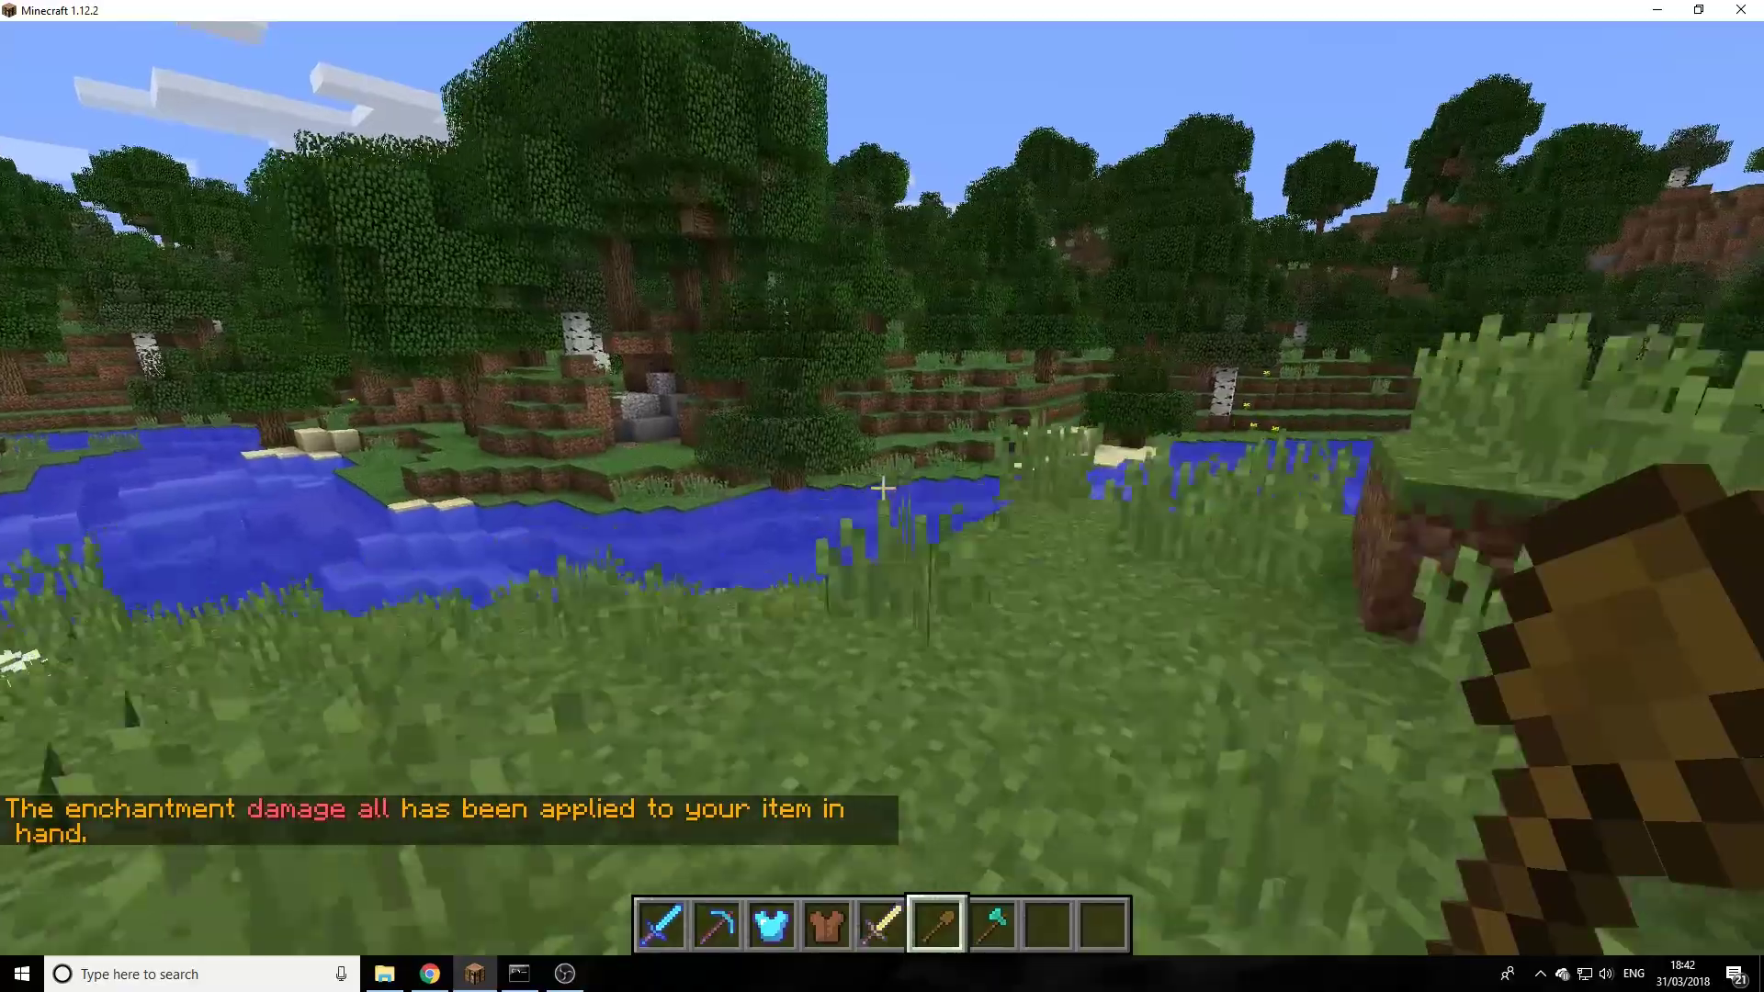
key("w")
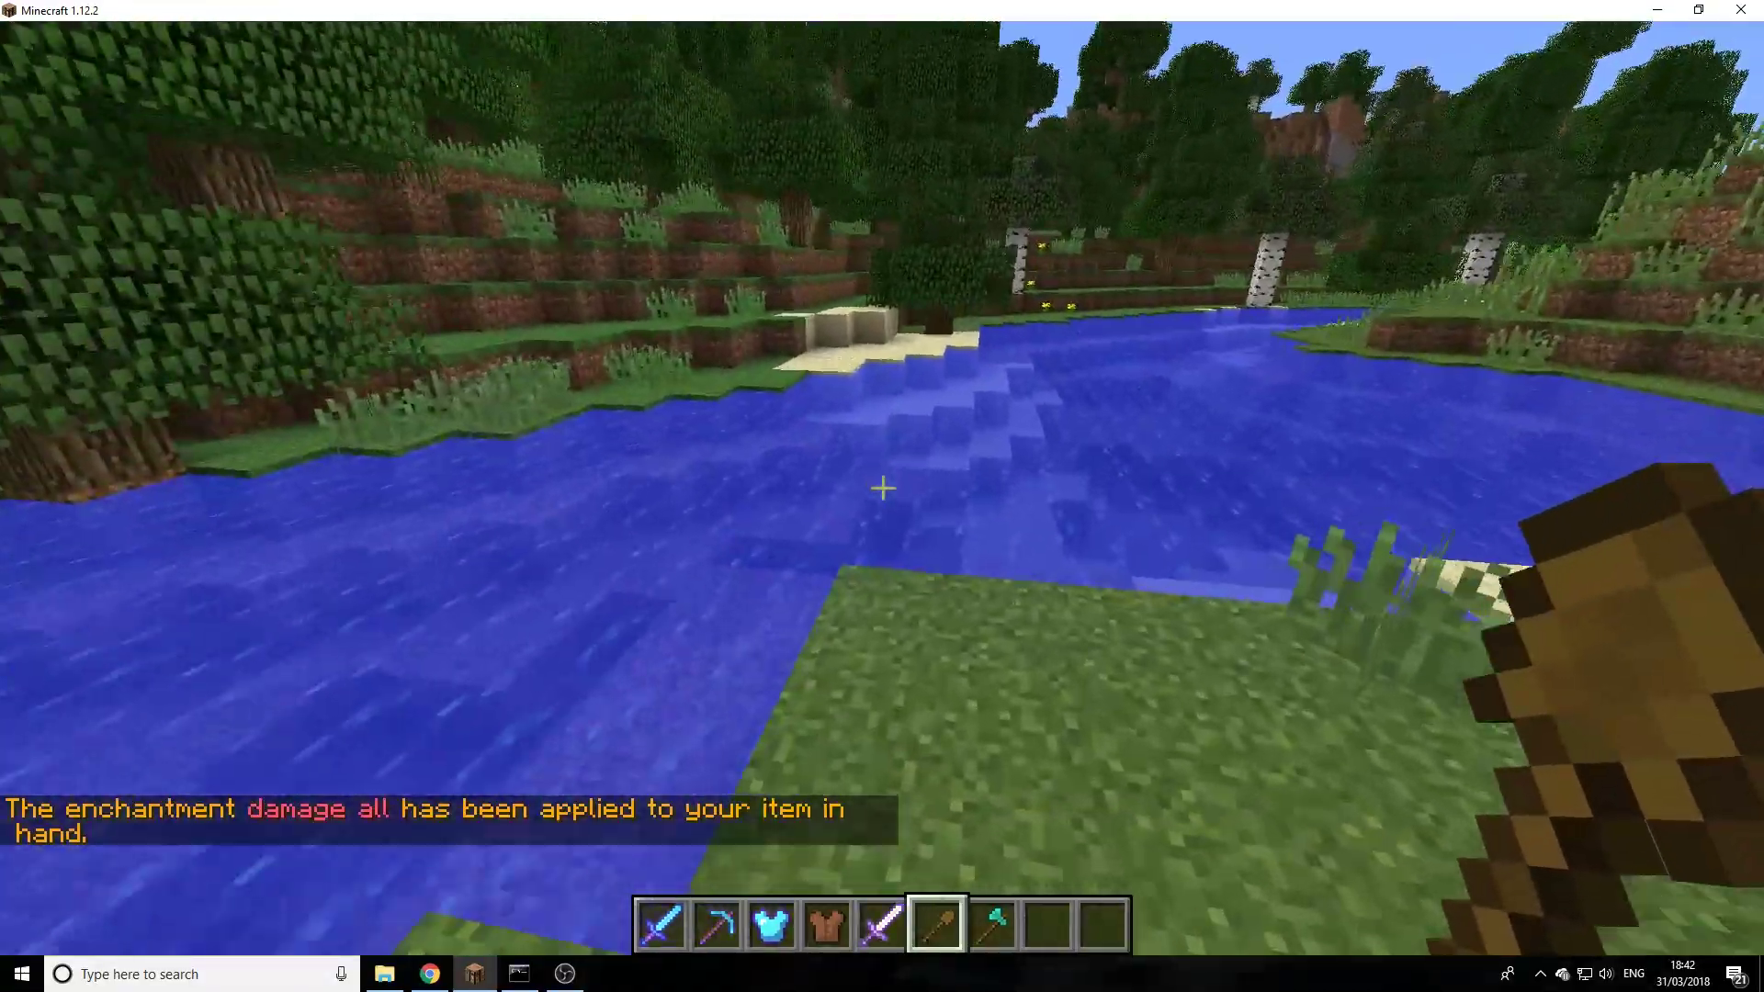
key("w")
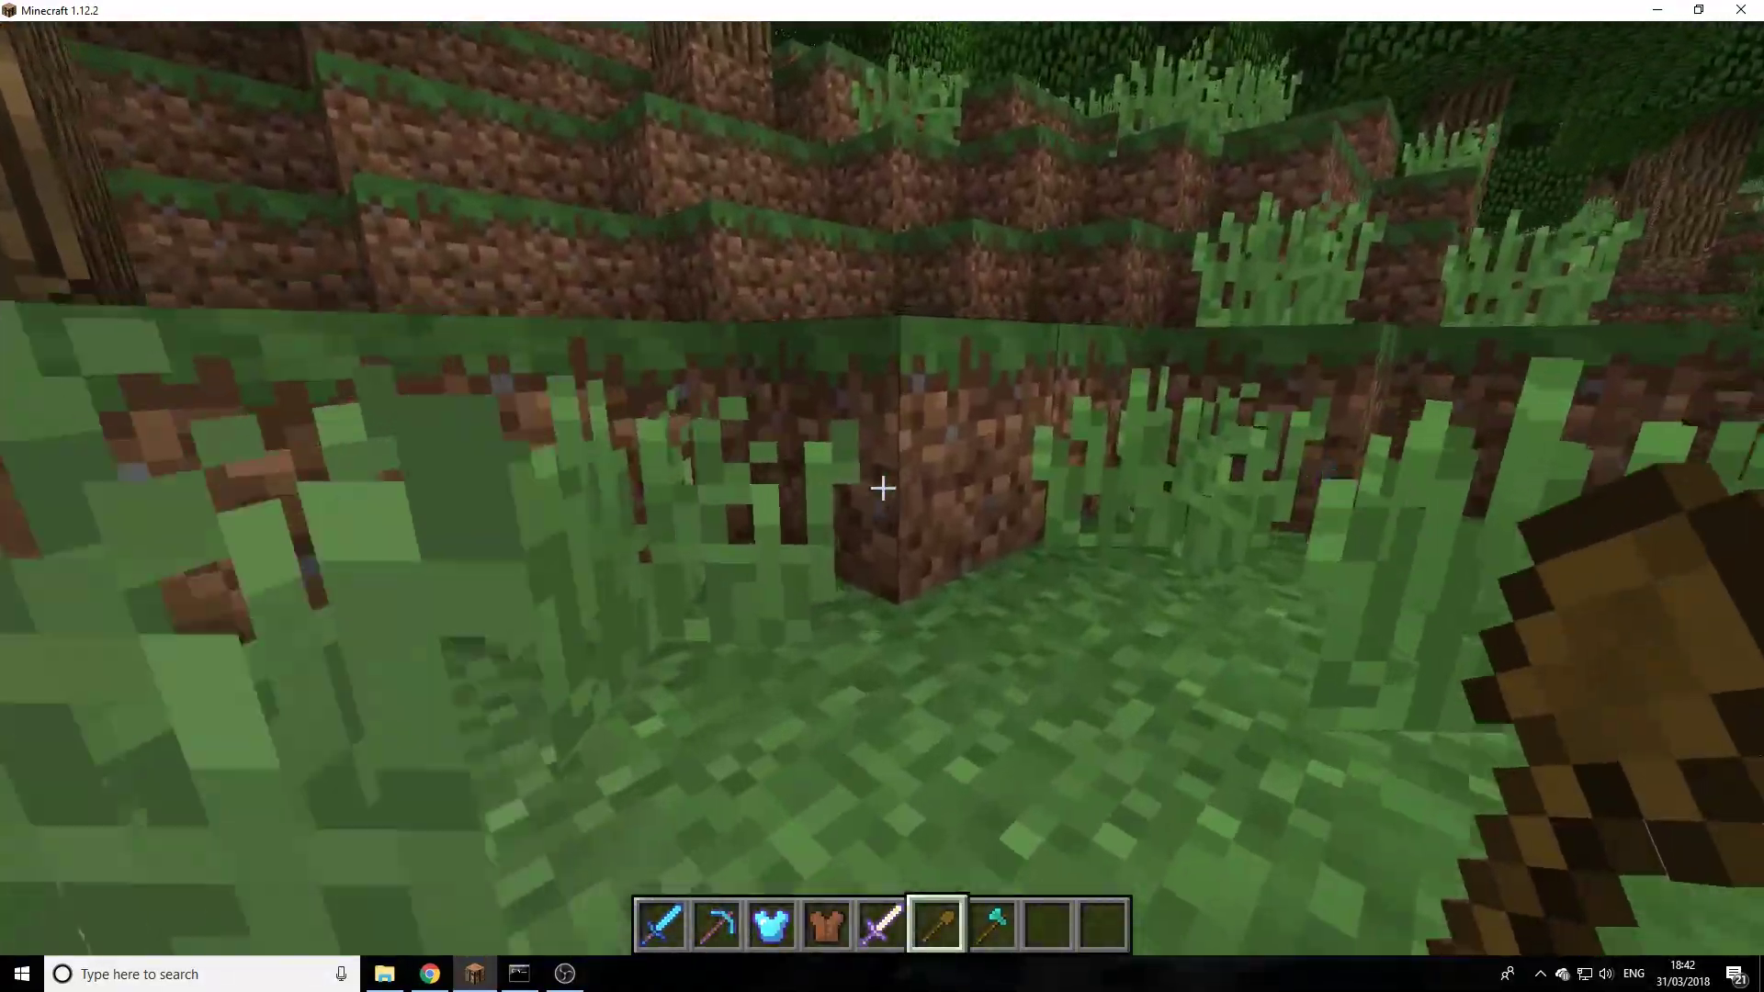
key("w")
left_click(881, 489)
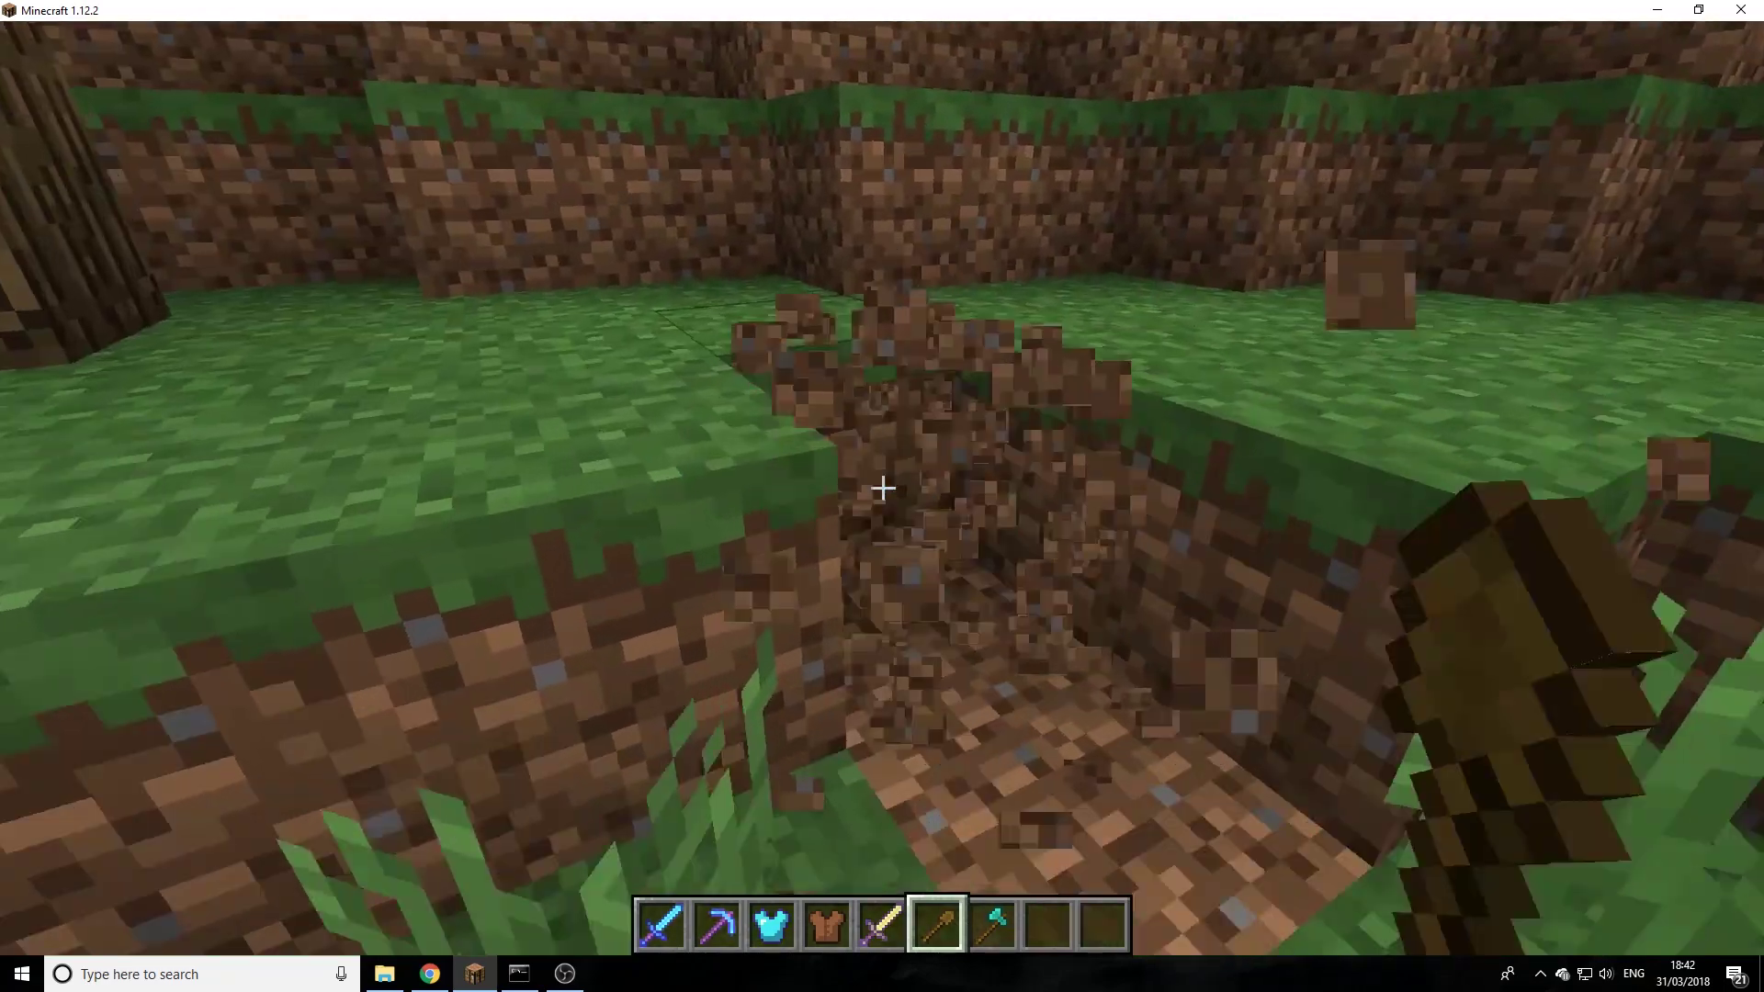
Switch to survival mode with /gm and dig dirt blocks with the unenchanted wooden shovel
type("/gm")
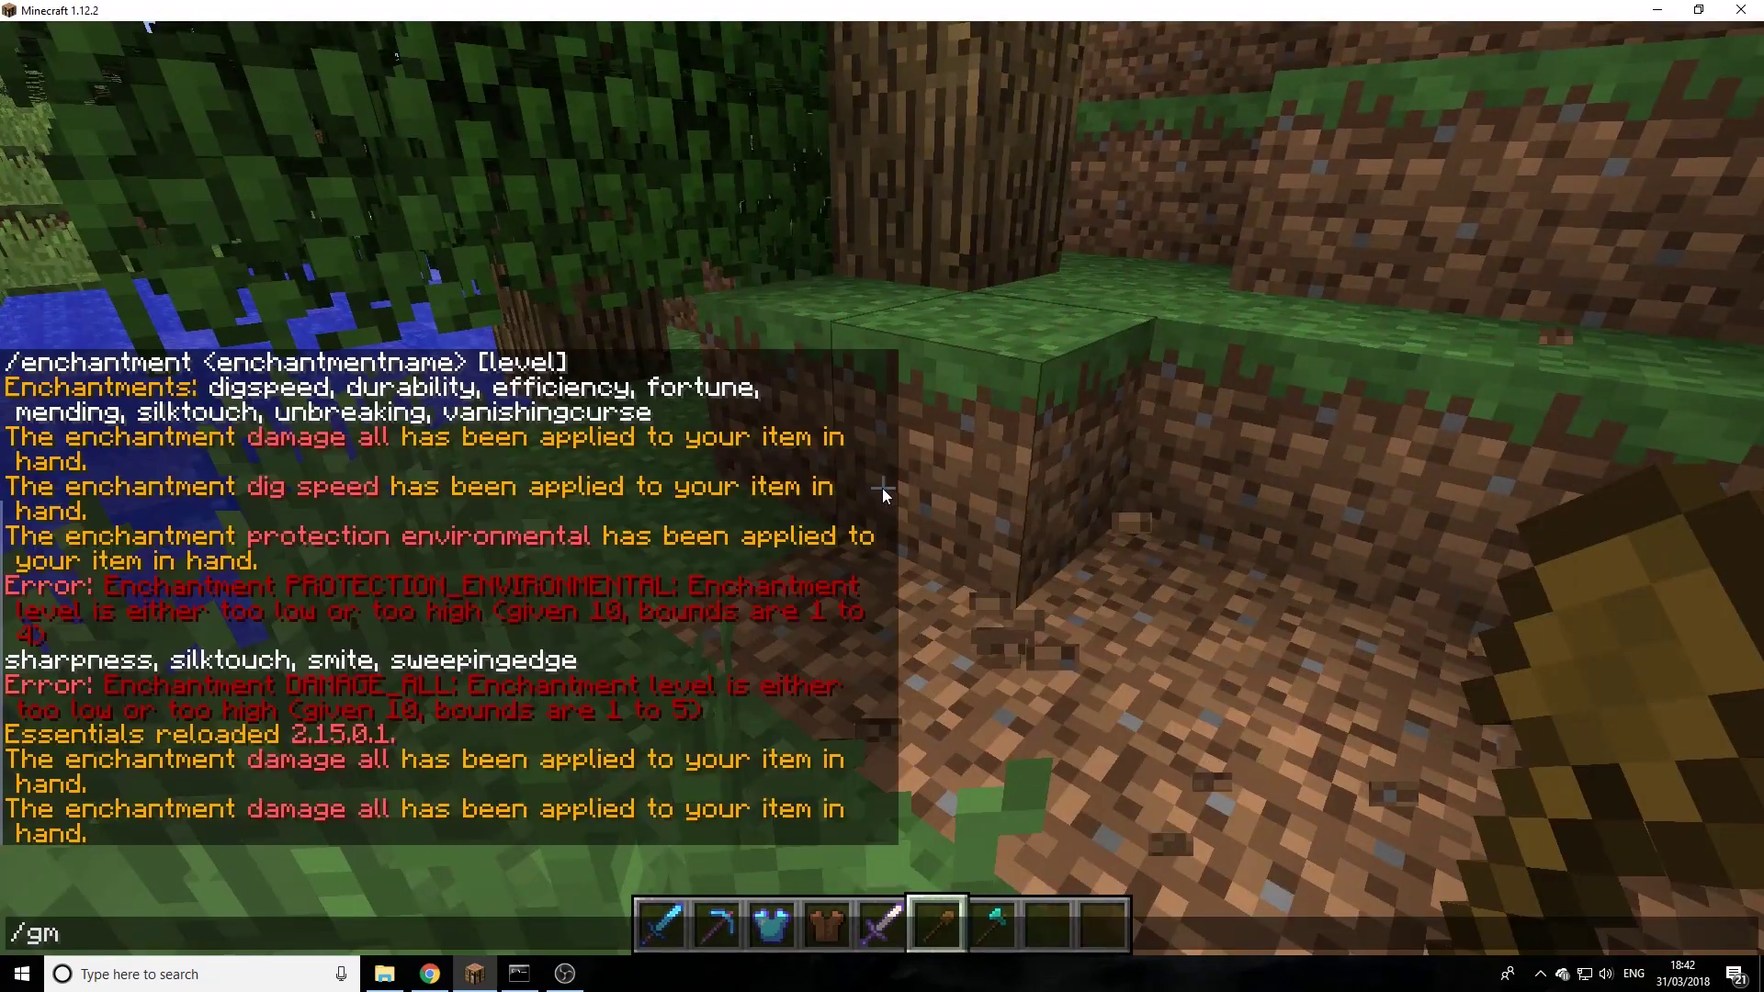
key("Return")
left_click(882, 488)
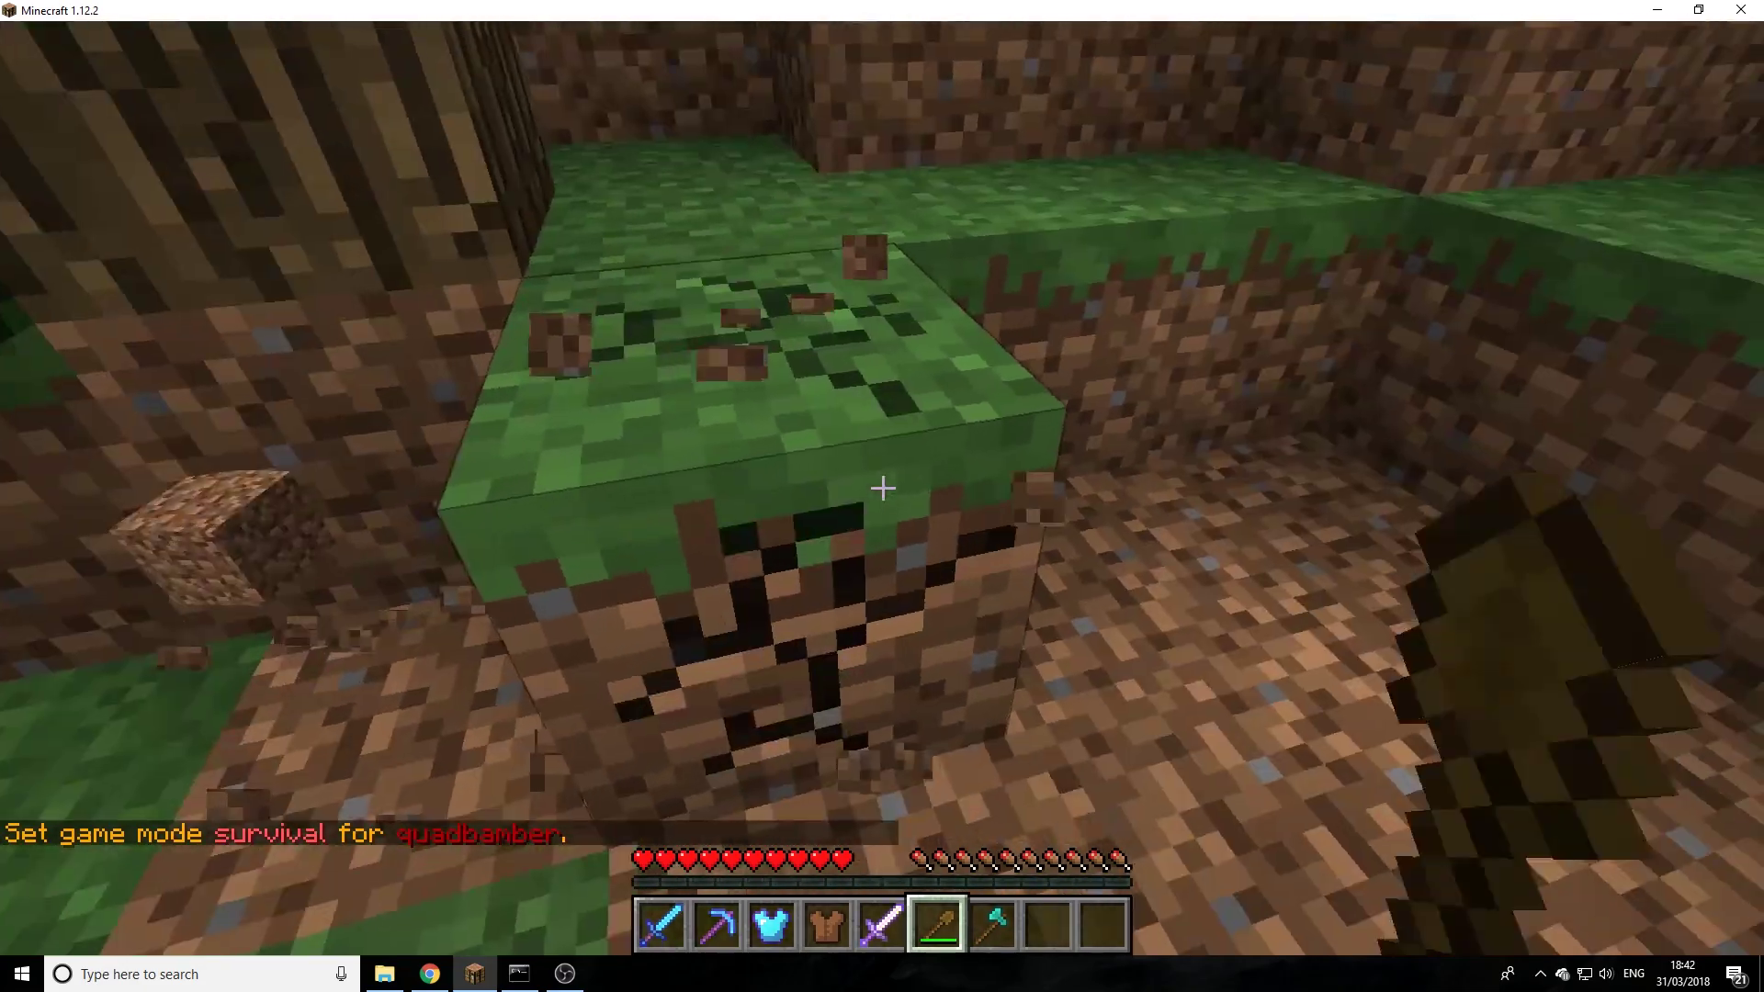
left_click(882, 488)
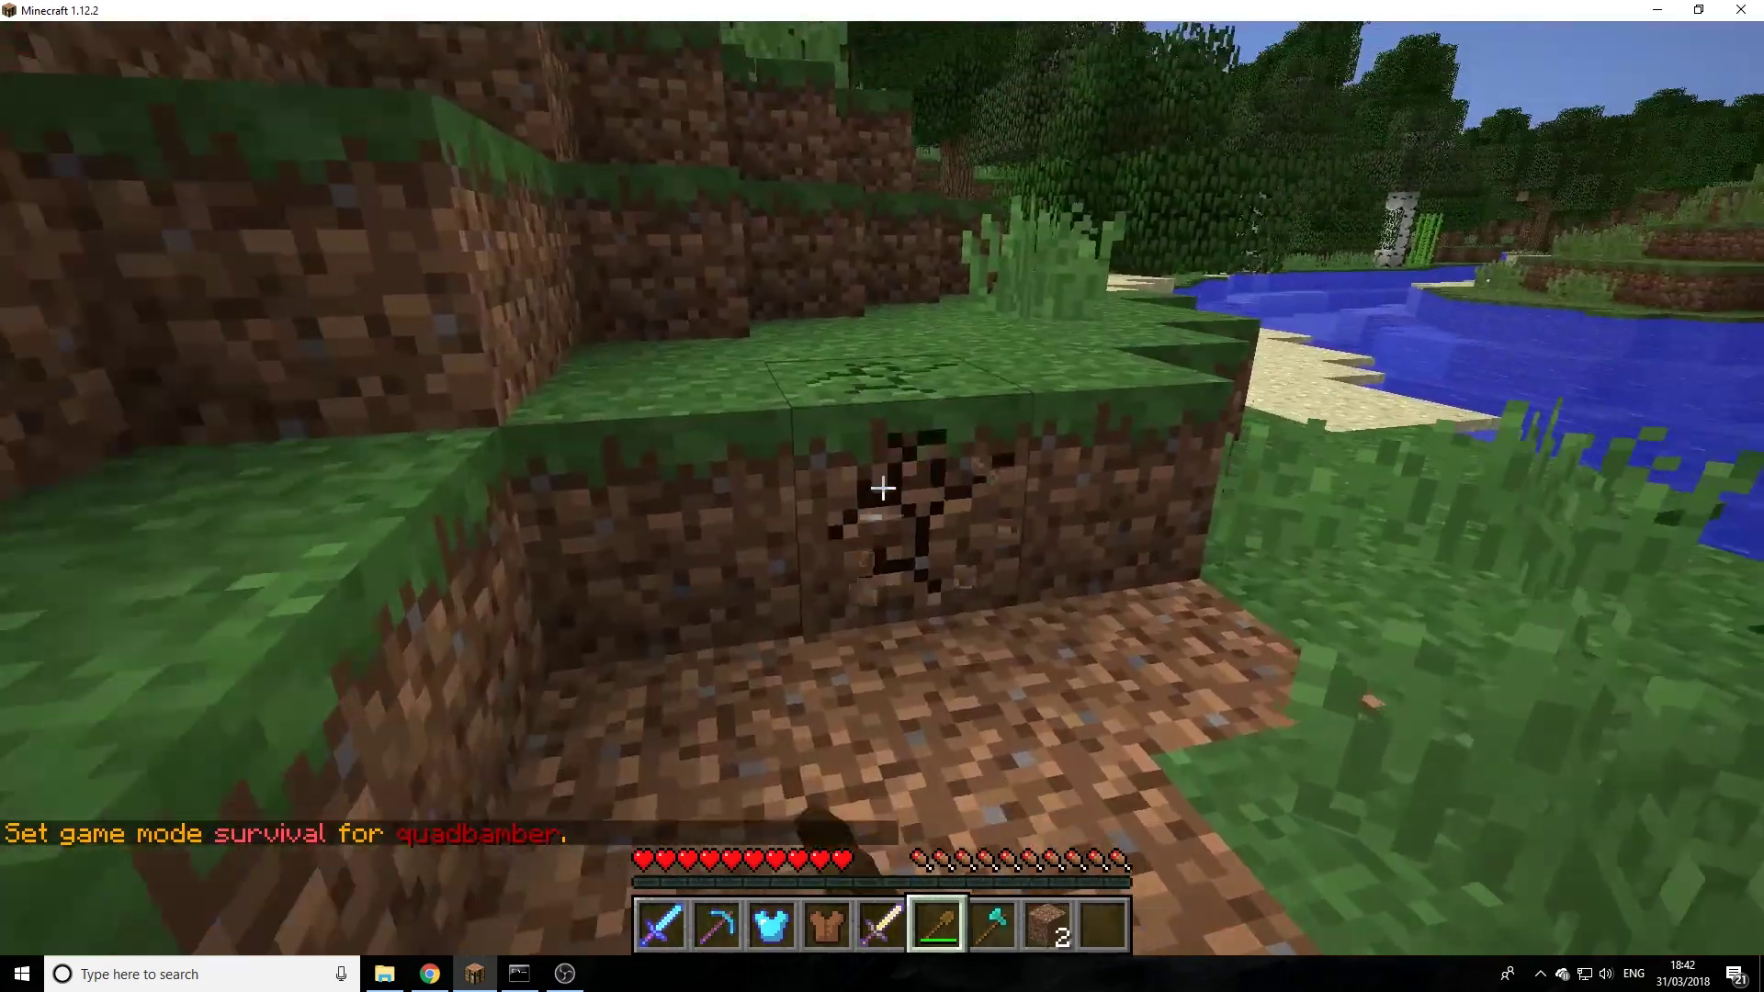
Enchant the wooden shovel with /enchant efficiency 100 and check it in the inventory
type("t")
type("/en")
key("Tab")
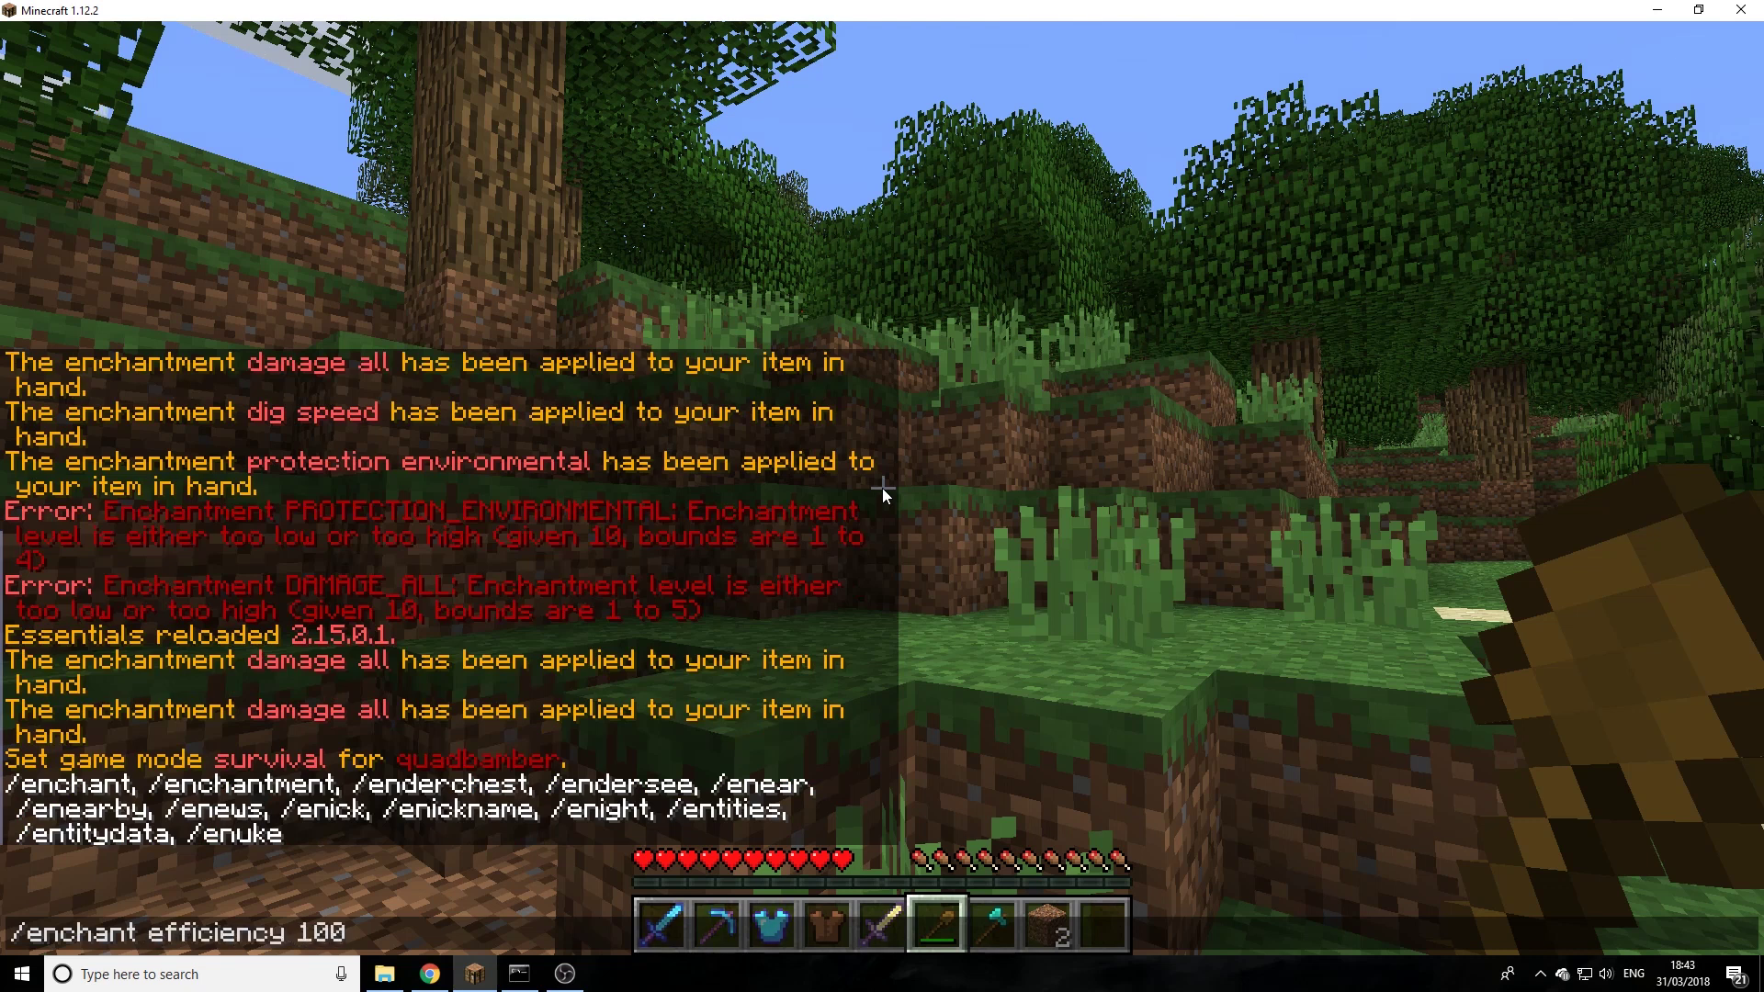
key("Return")
key("e")
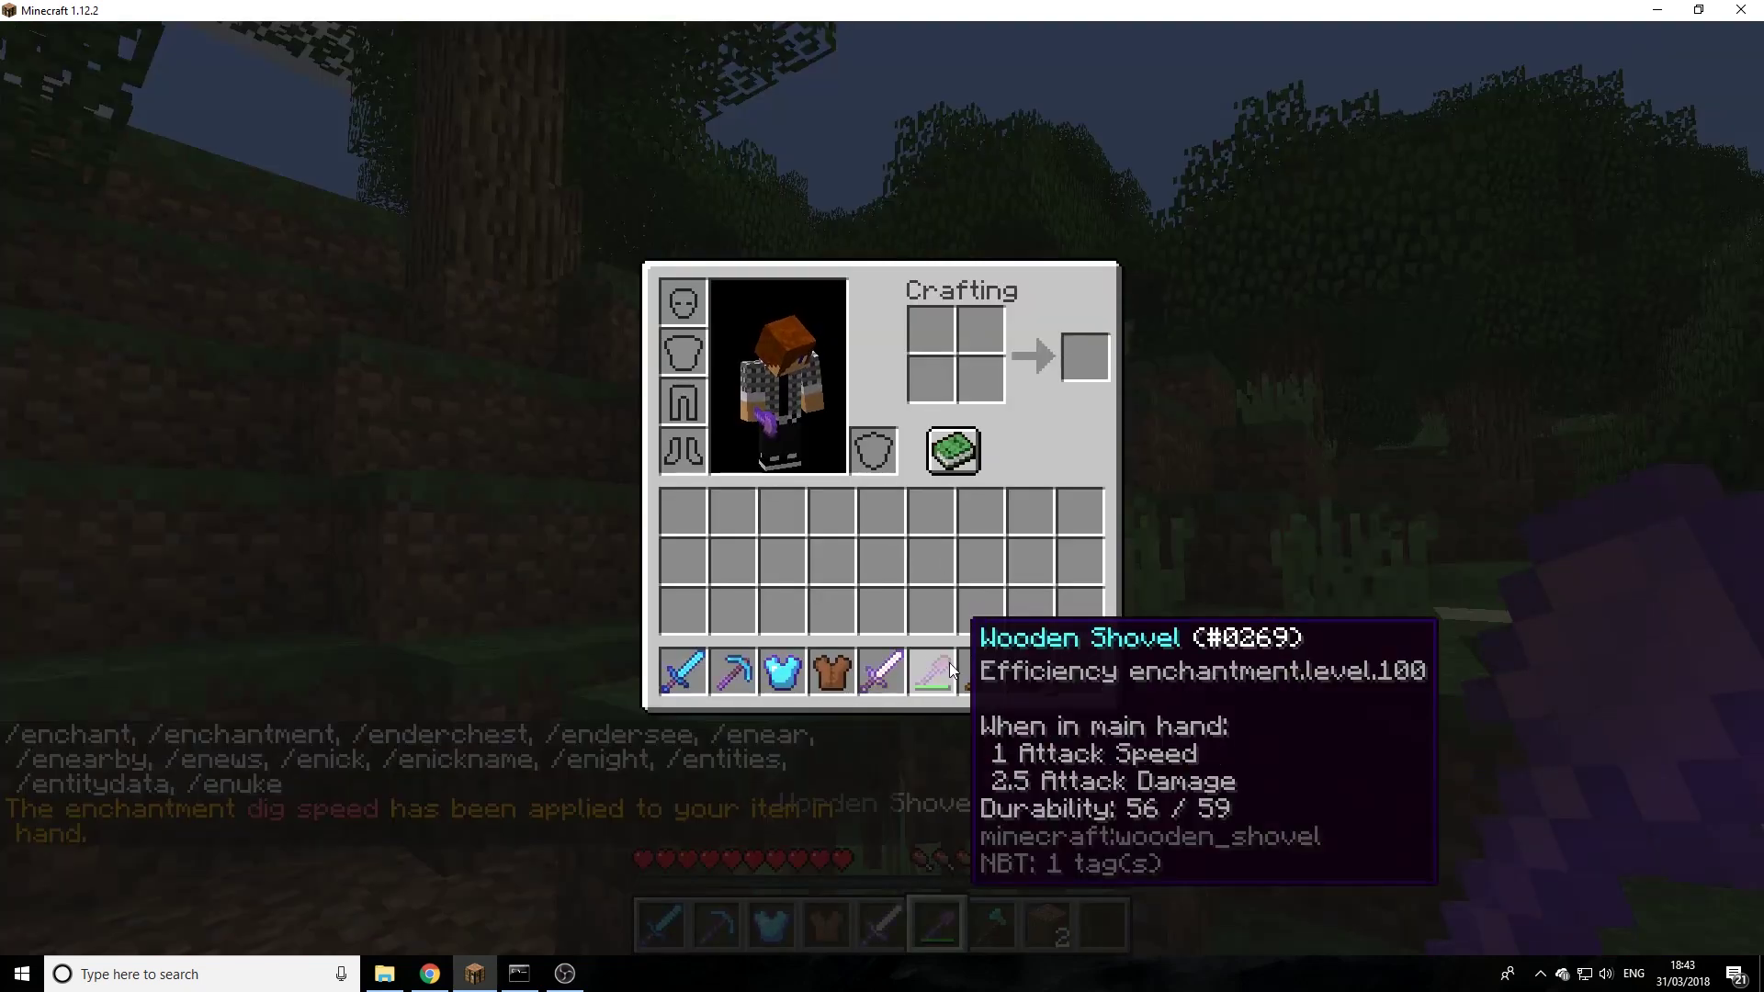
key("e")
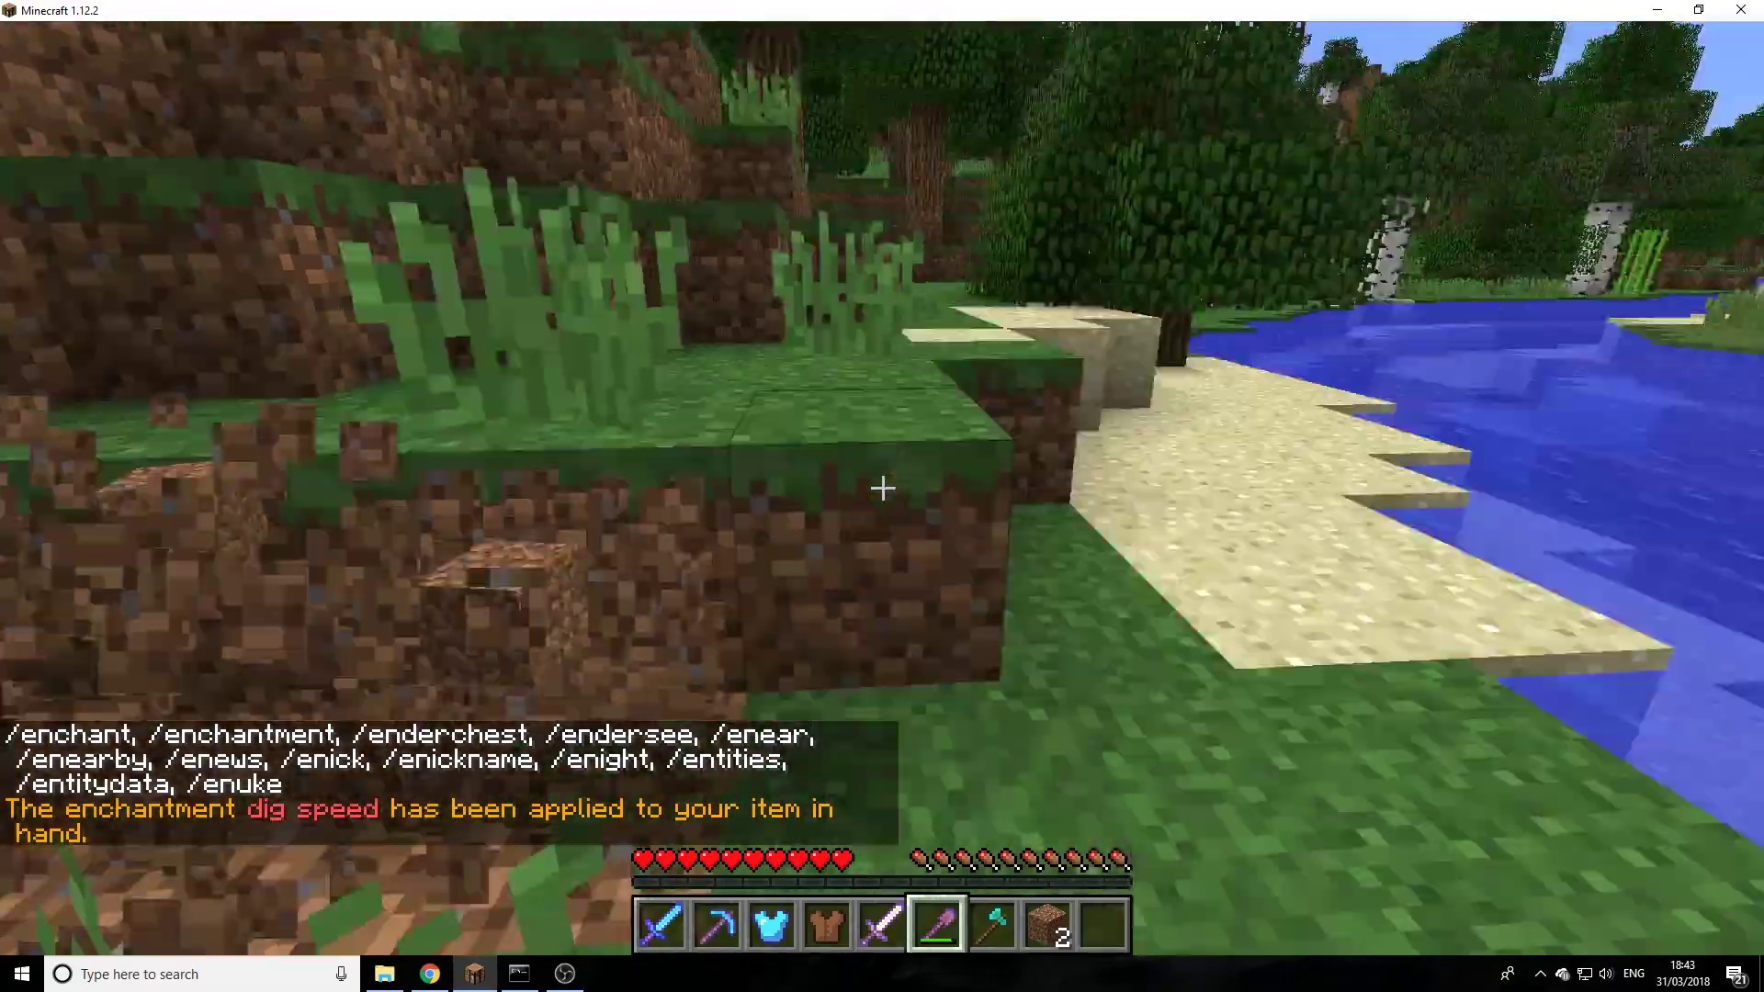
Dig away the dirt bank with the enchanted wooden shovel to test its digging speed
left_click(882, 488)
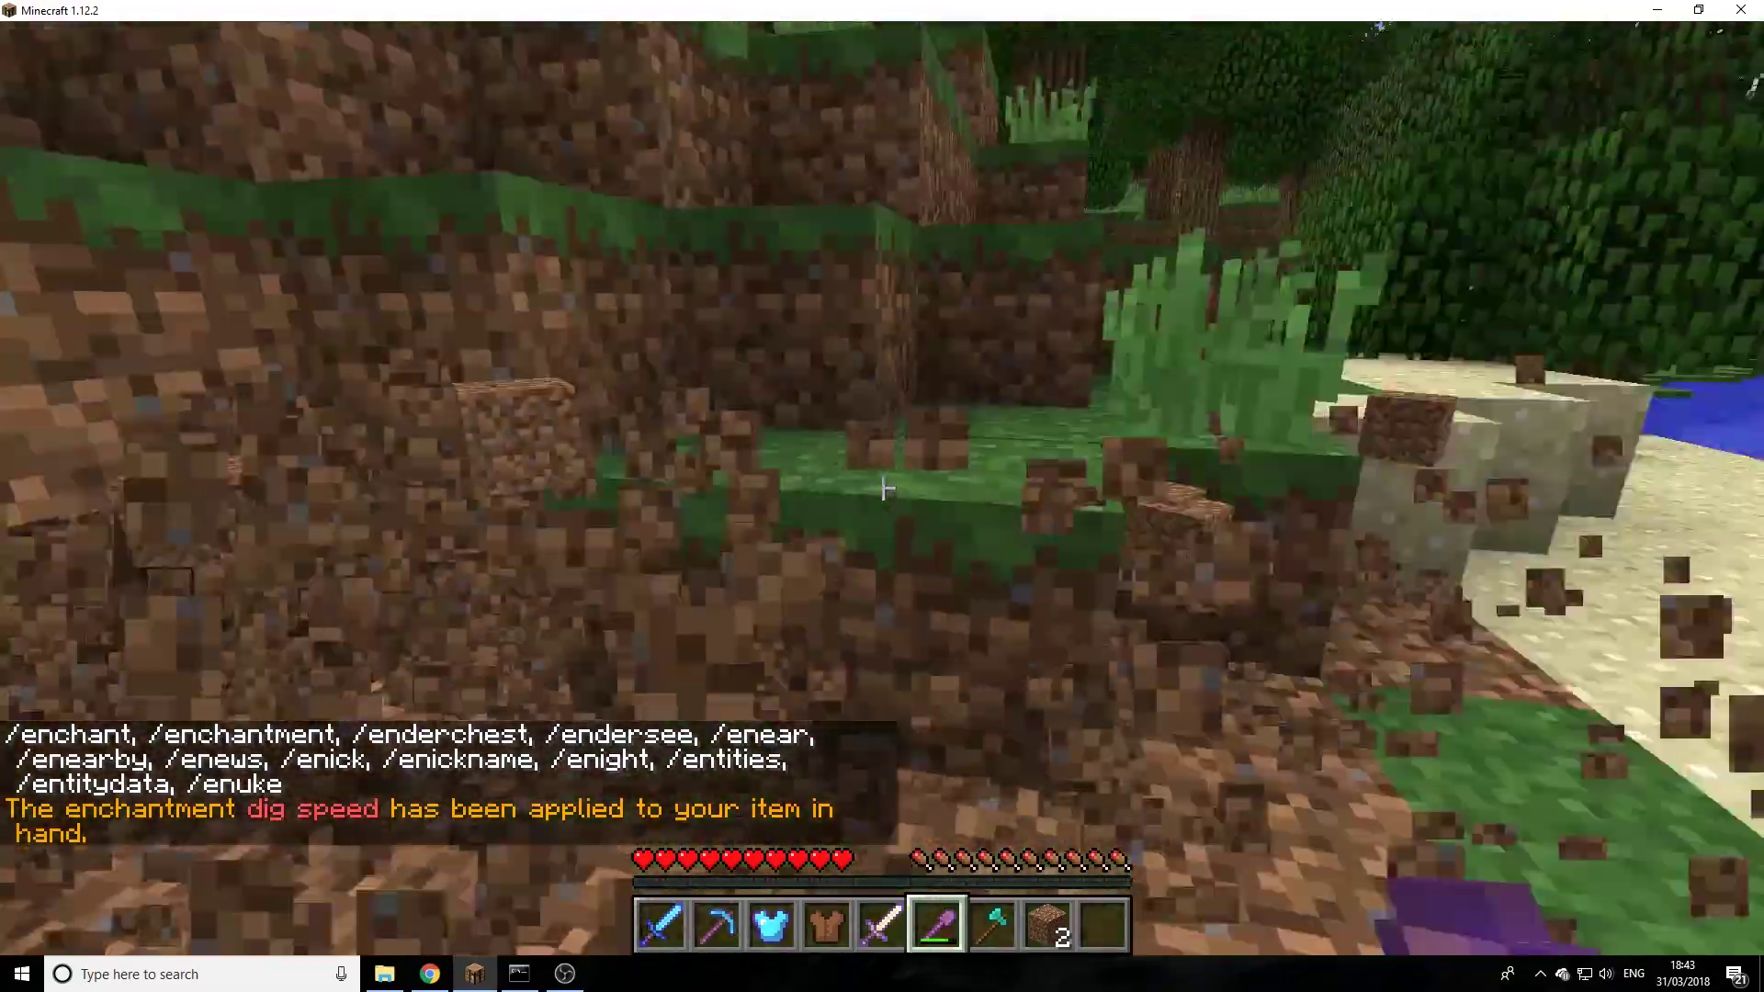
left_click(882, 488)
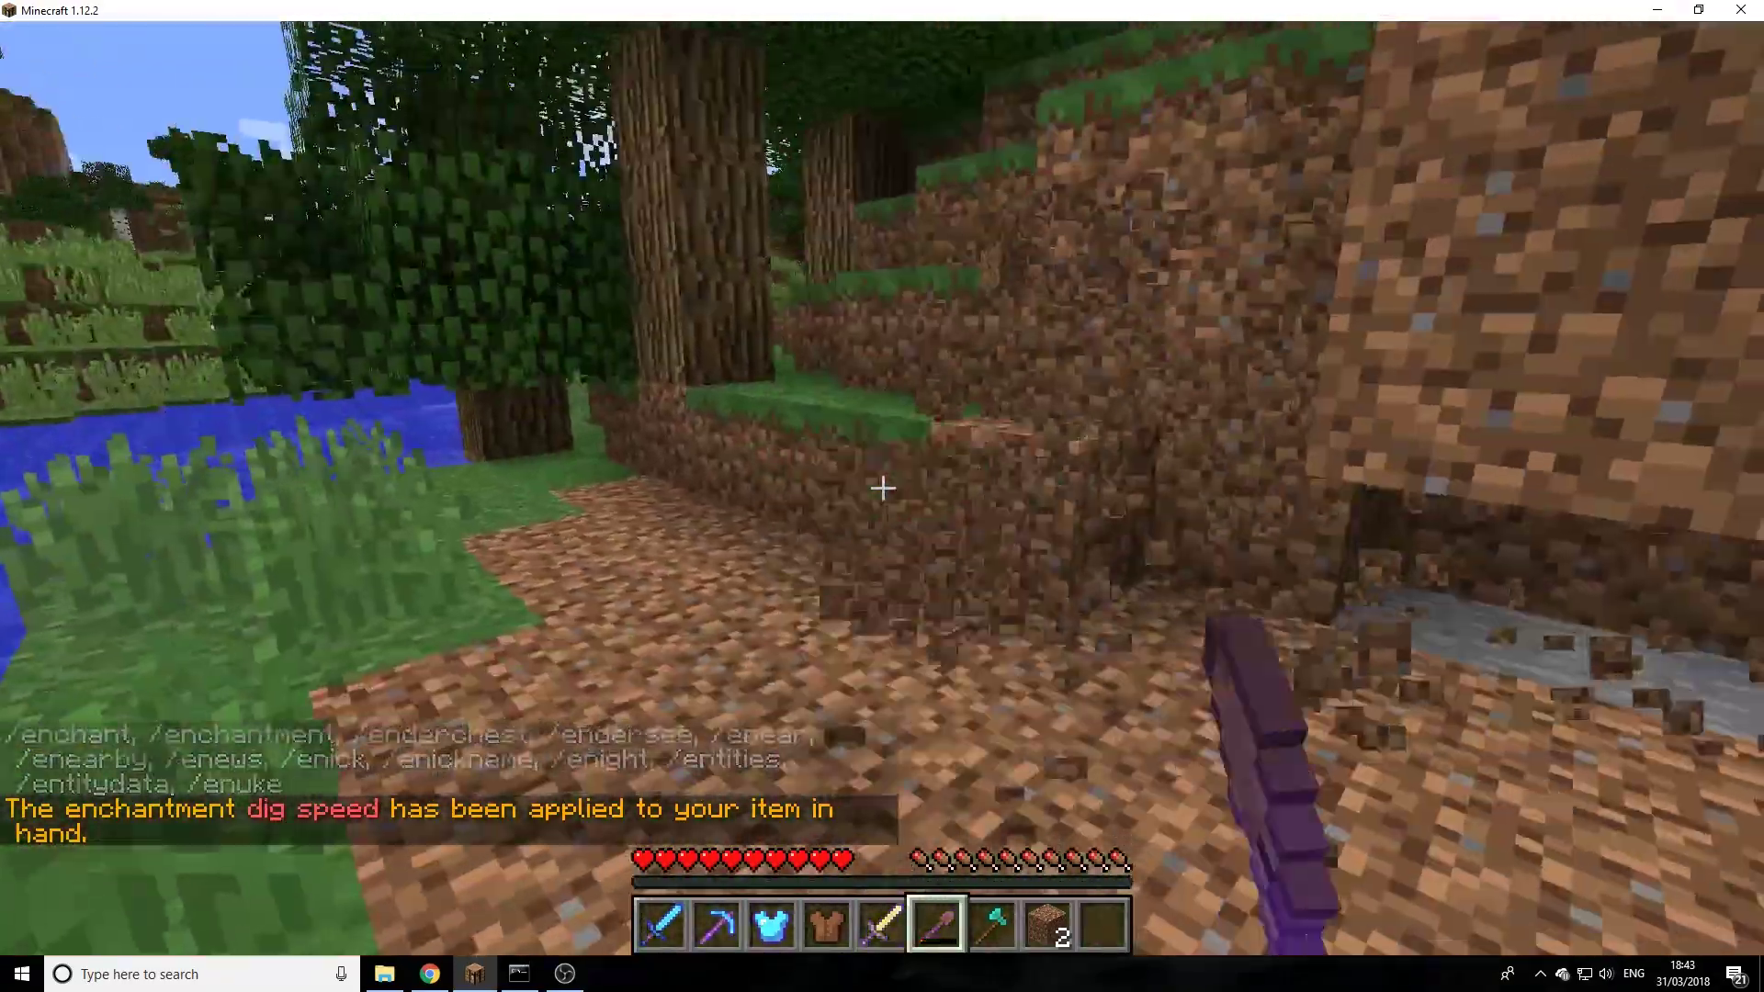
left_click(882, 489)
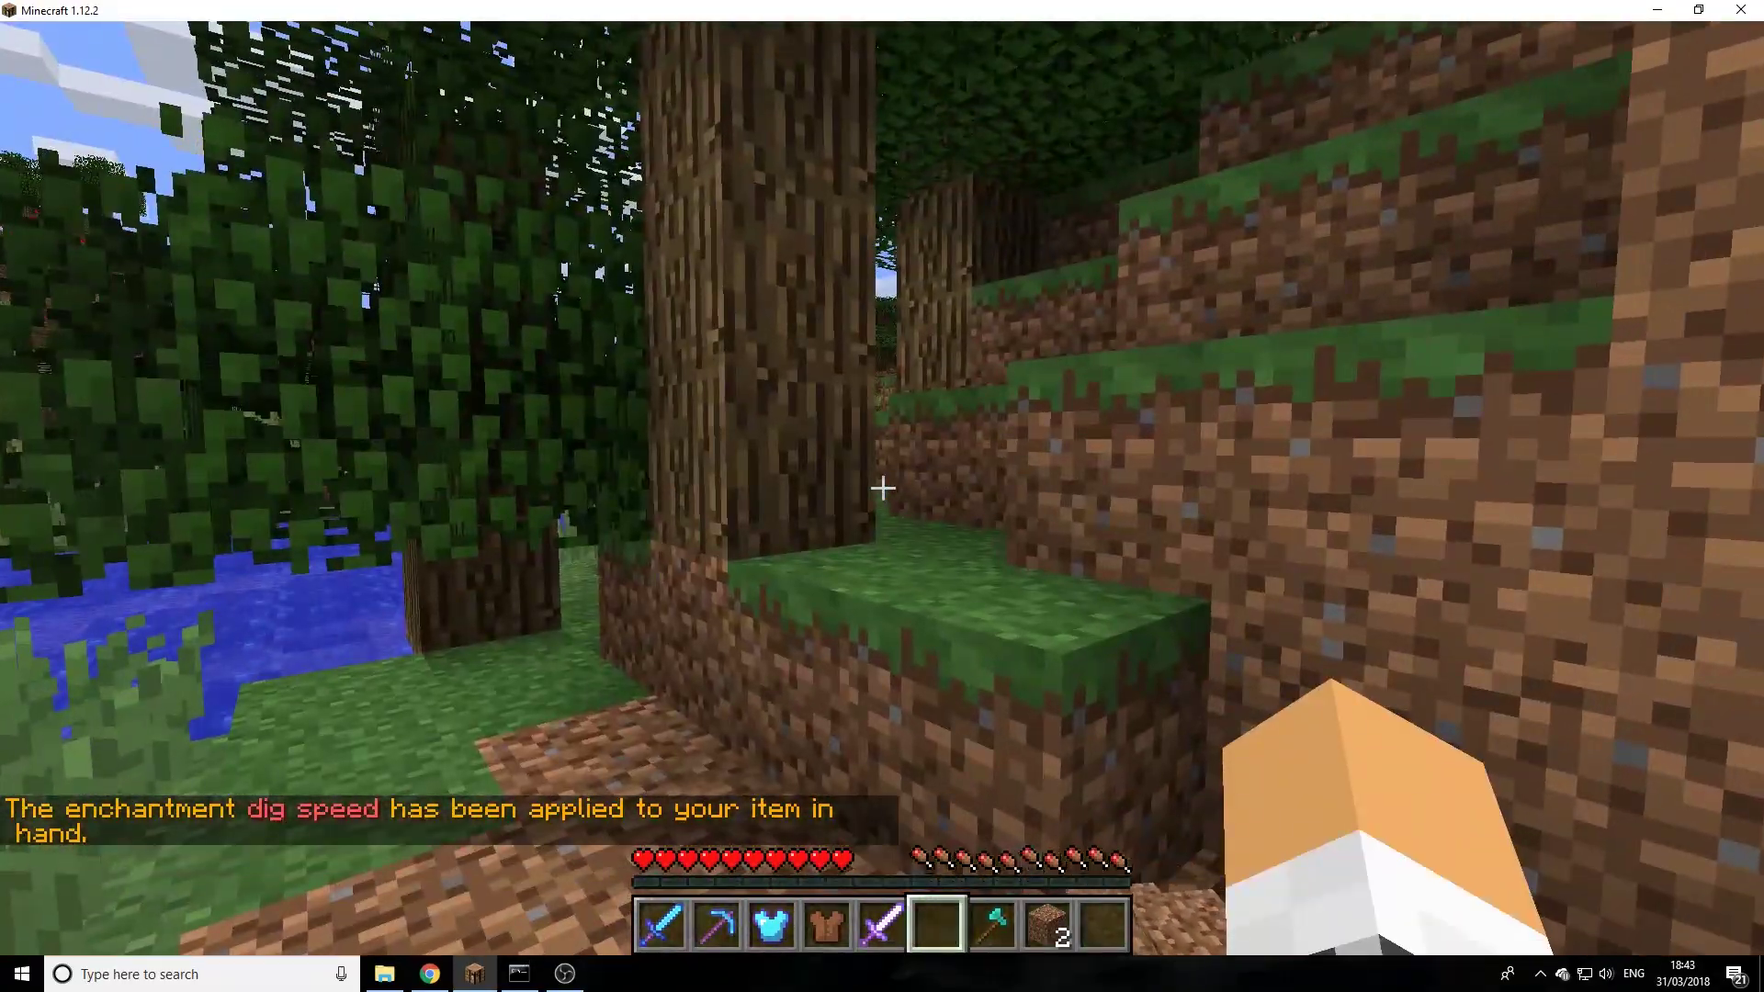
Cross the river to the grassy hillside and hold the diamond axe
key("w")
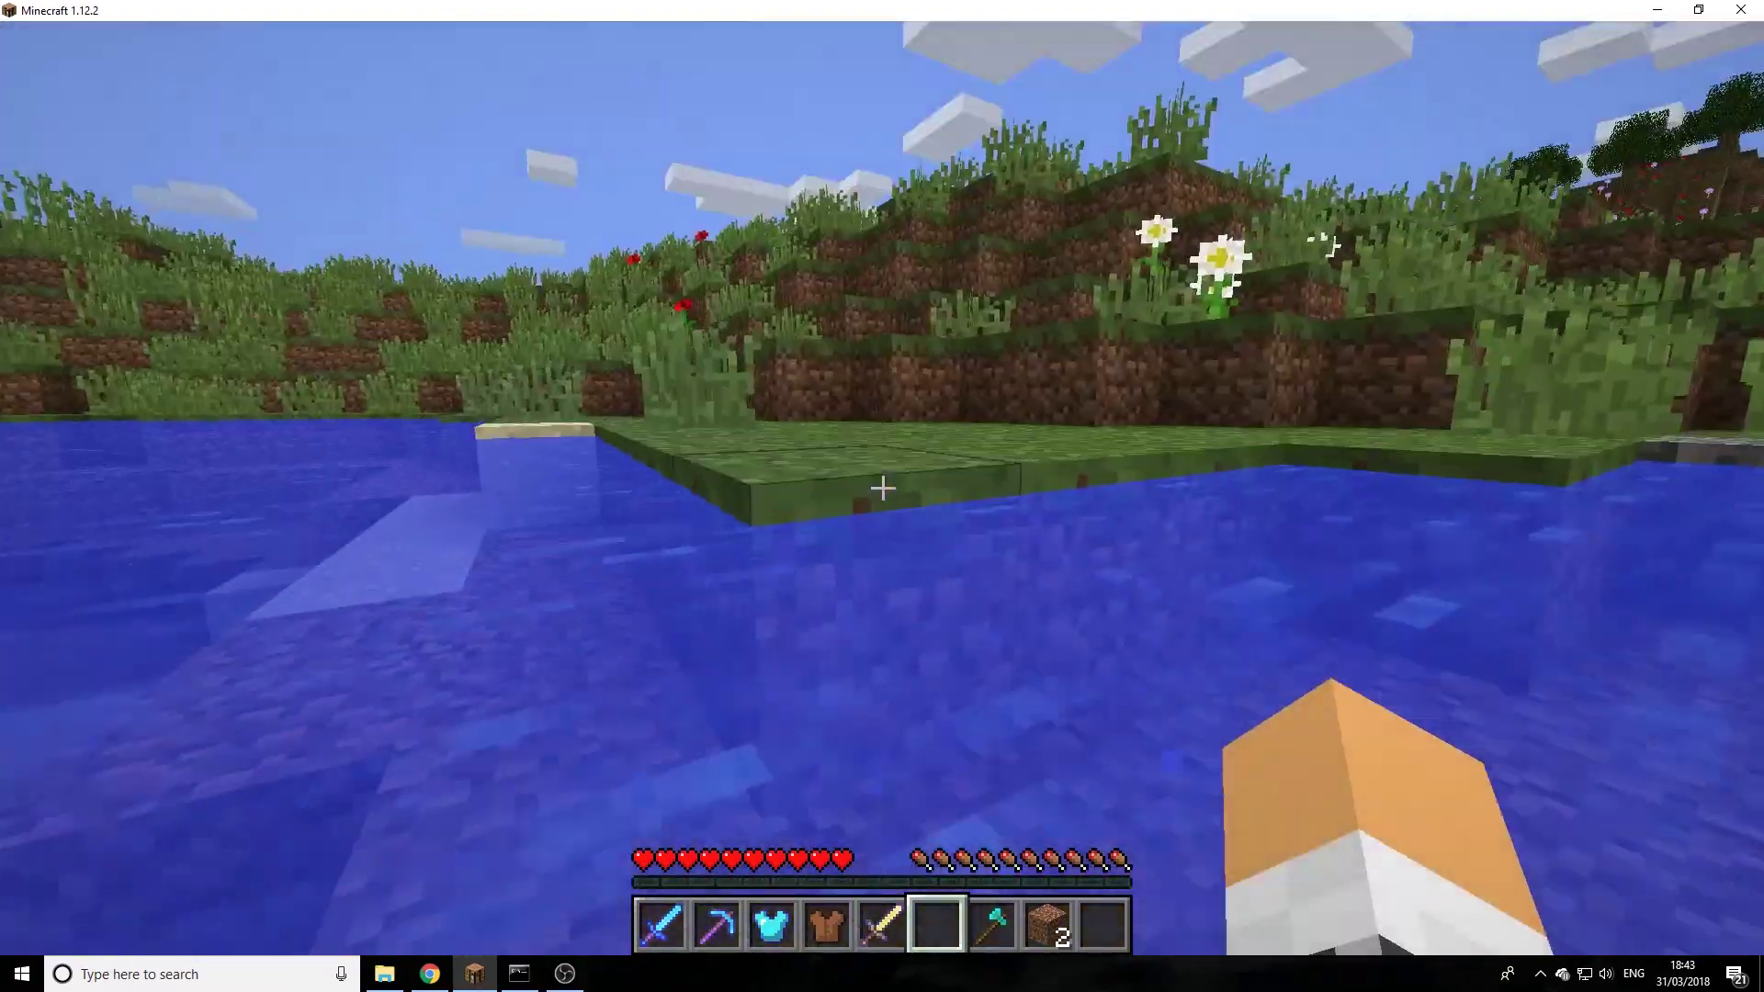
key("w")
key("w")
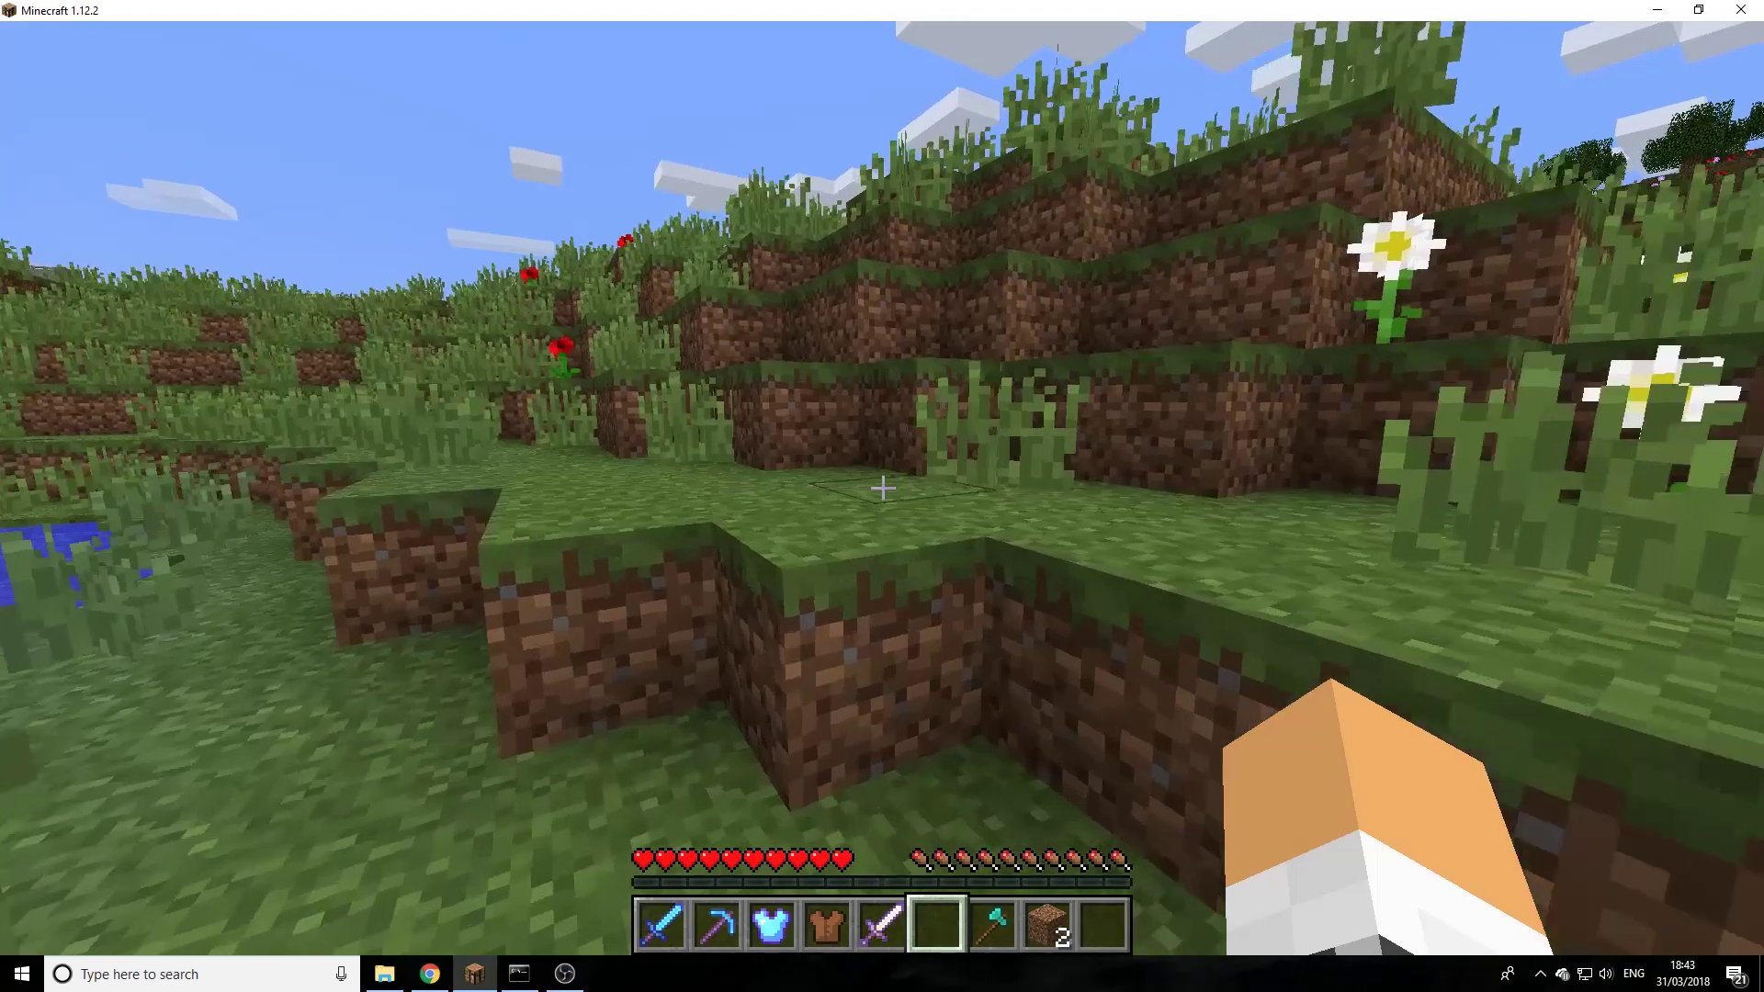
scroll(883, 487, "down", 1)
Leave the game for File Explorer and reopen config.yml from the Essentials plugin folder
key("e")
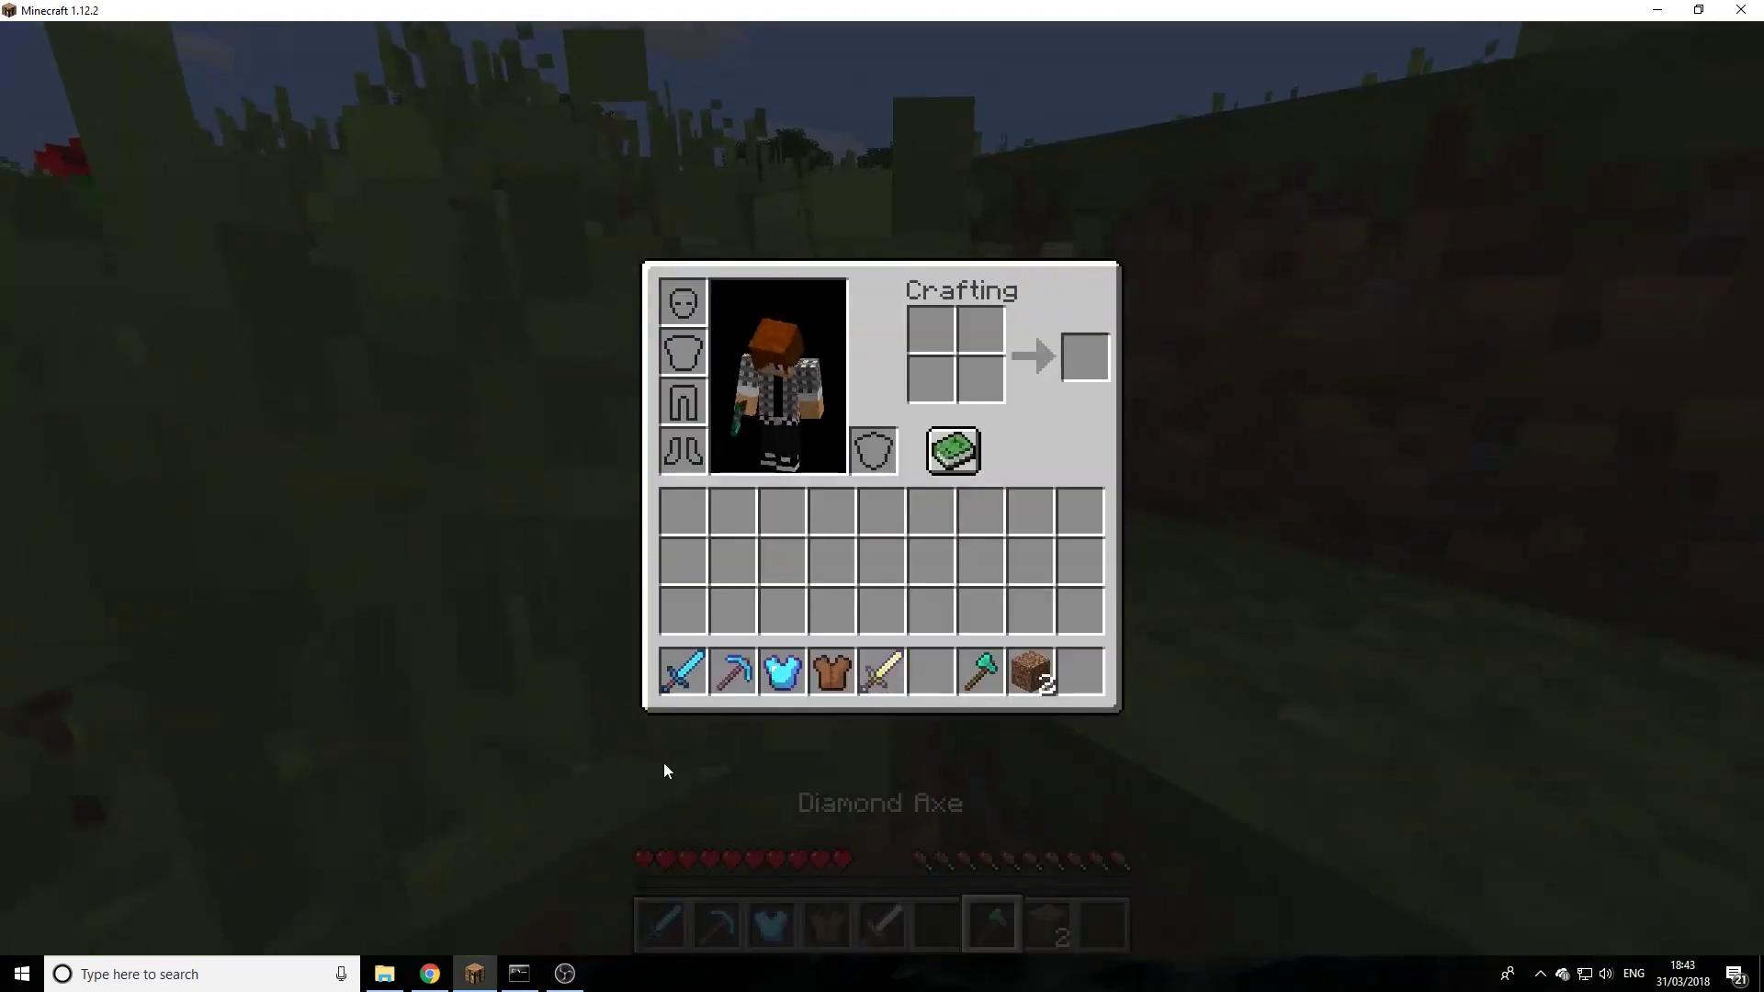
left_click(386, 972)
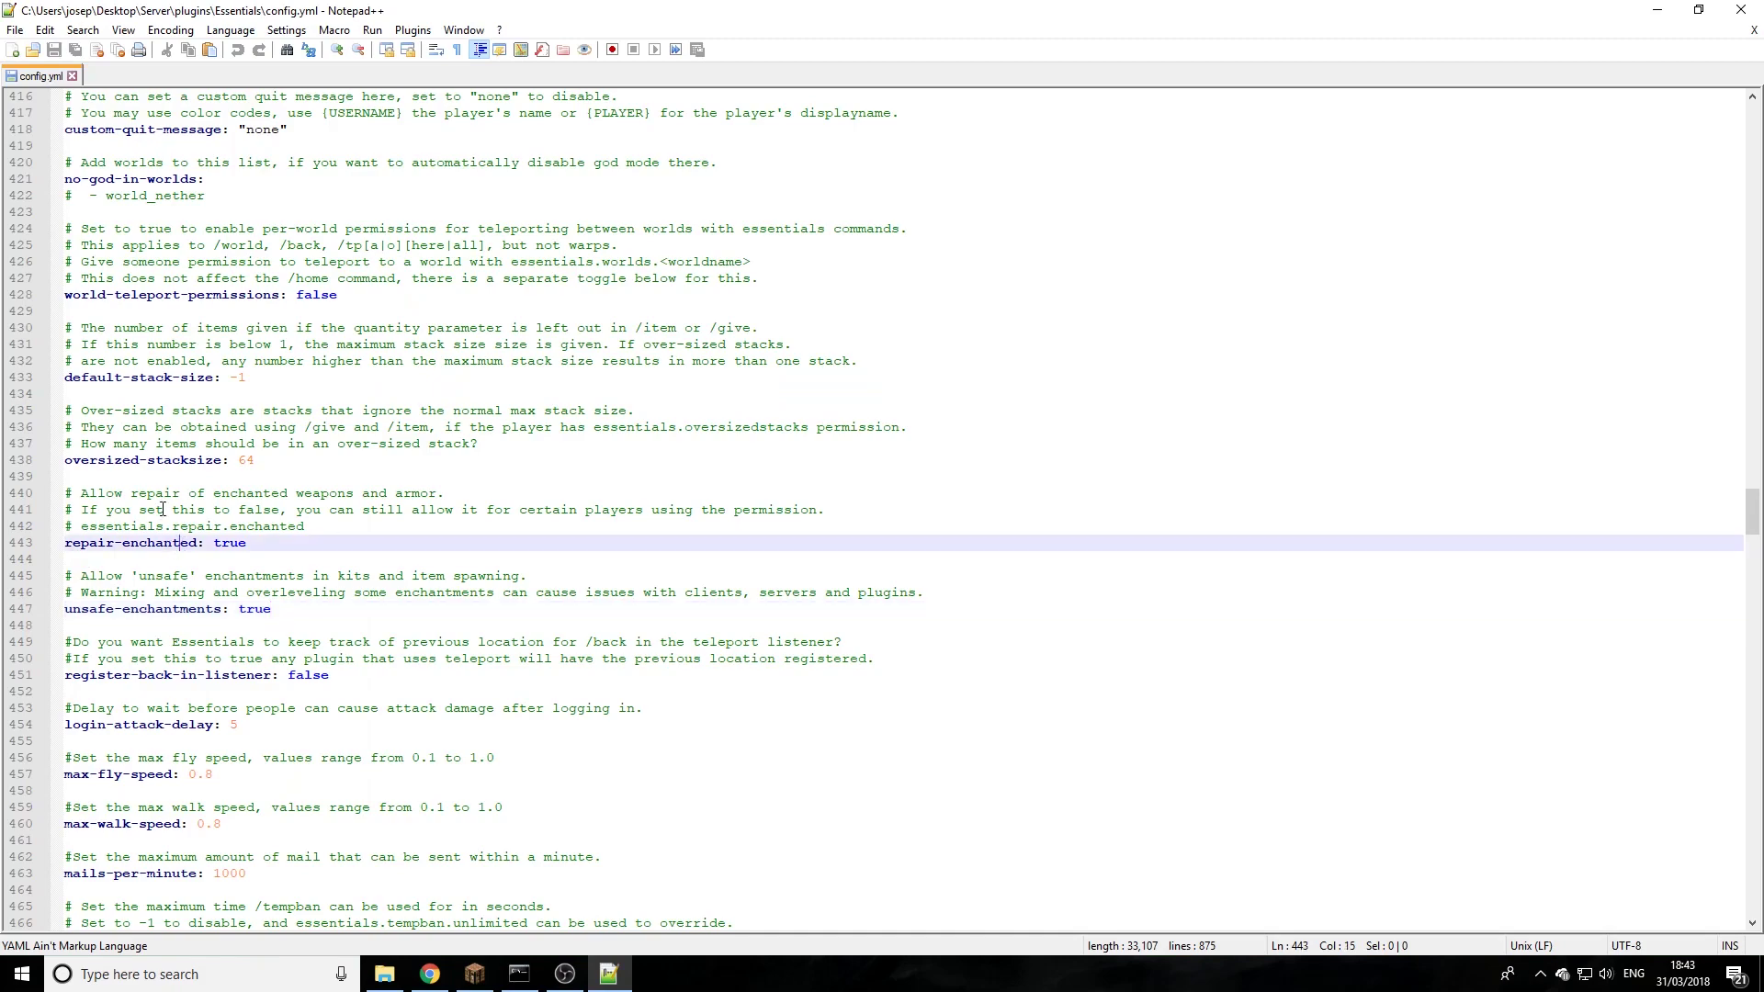
Leave config.yml for the Minecraft game and walk out of the tall grass across the open meadow with the diamond axe
left_click(1657, 10)
key("e")
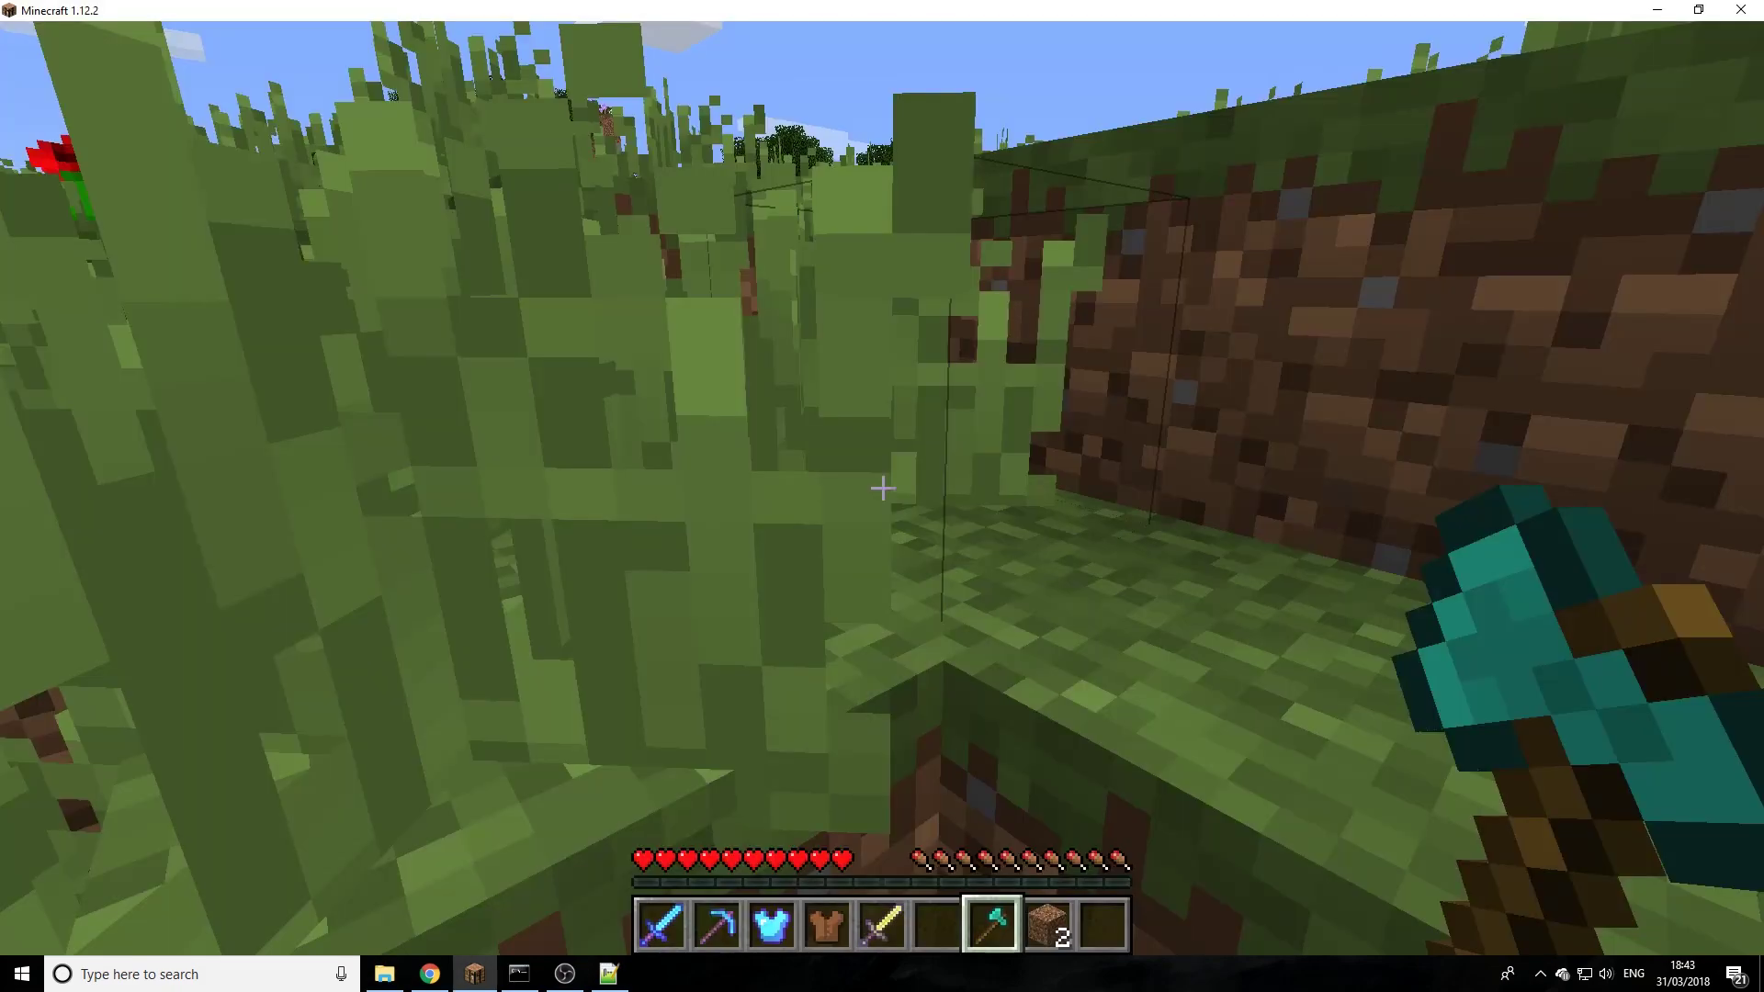
key("w")
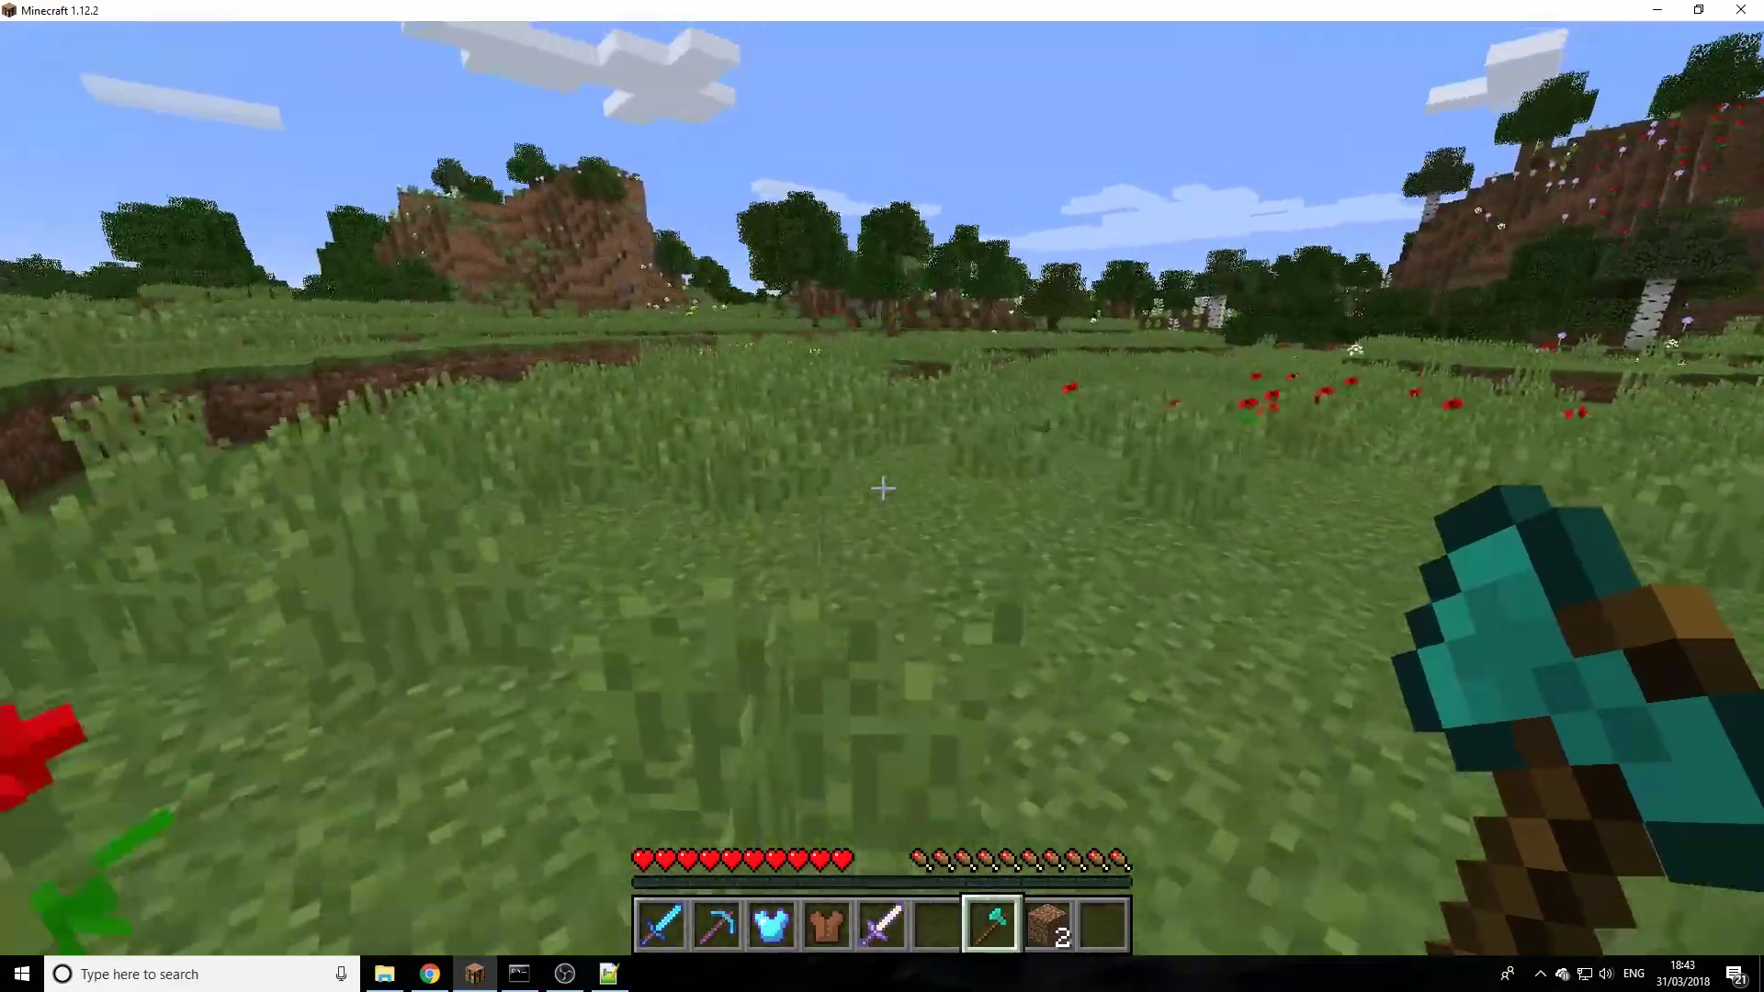
key("w")
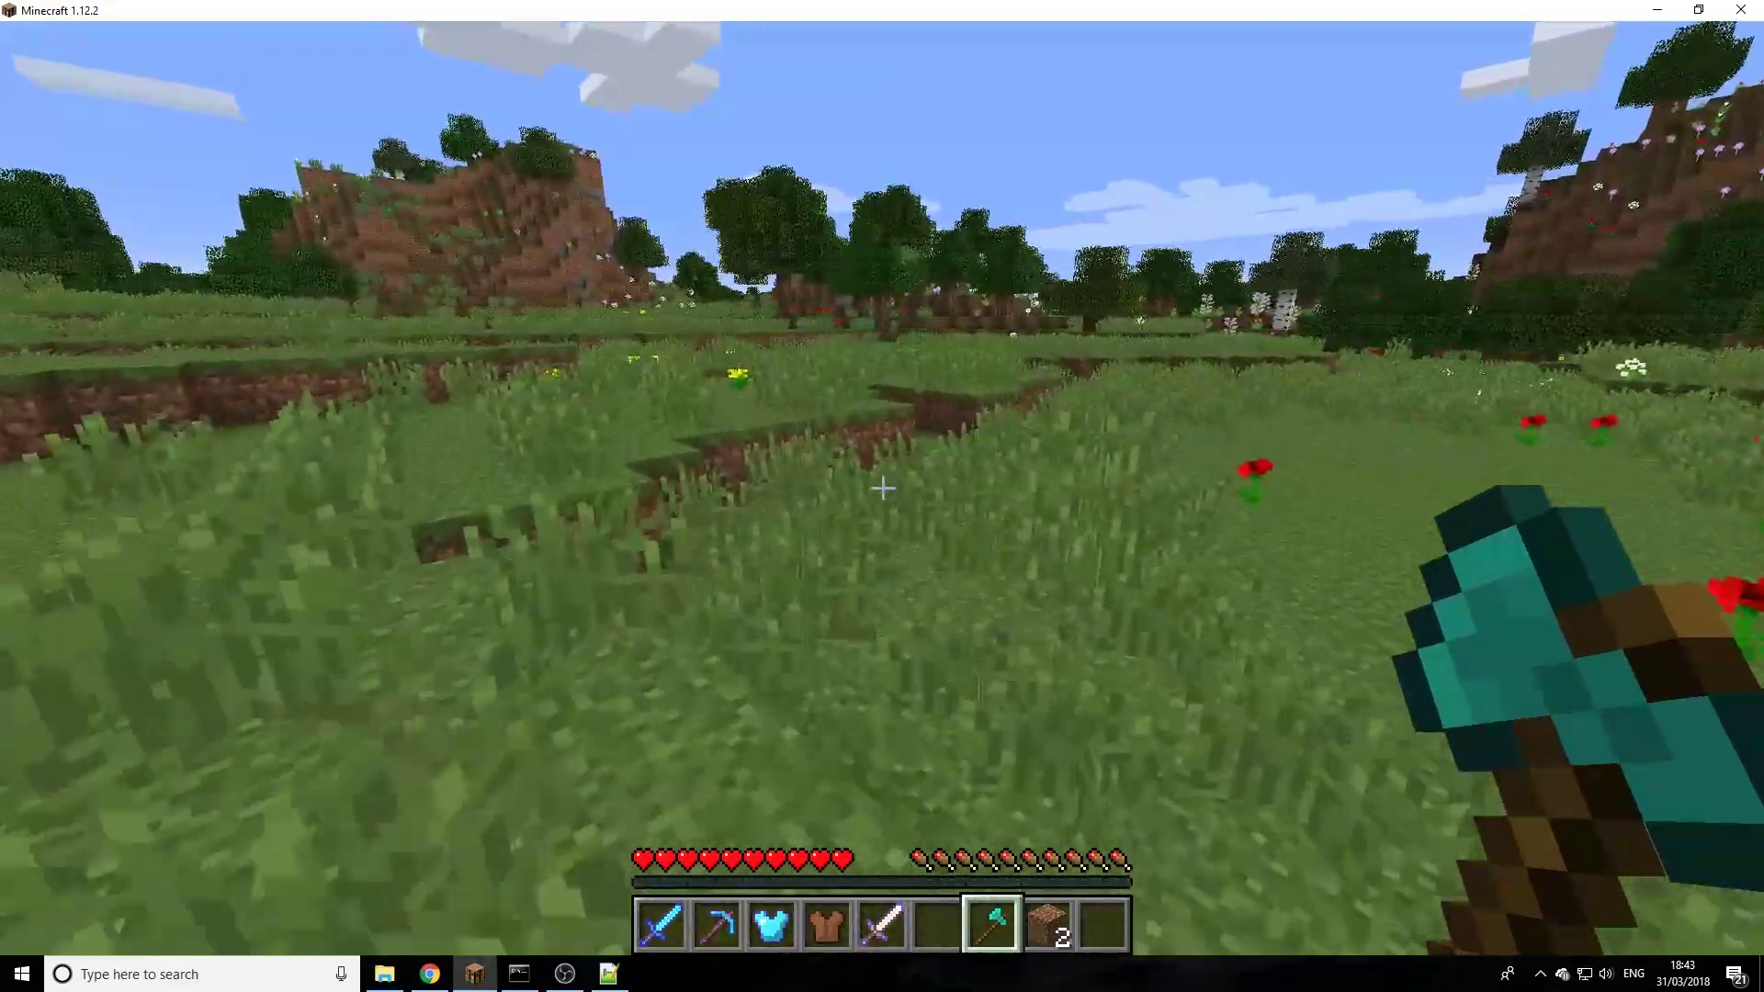
key("w")
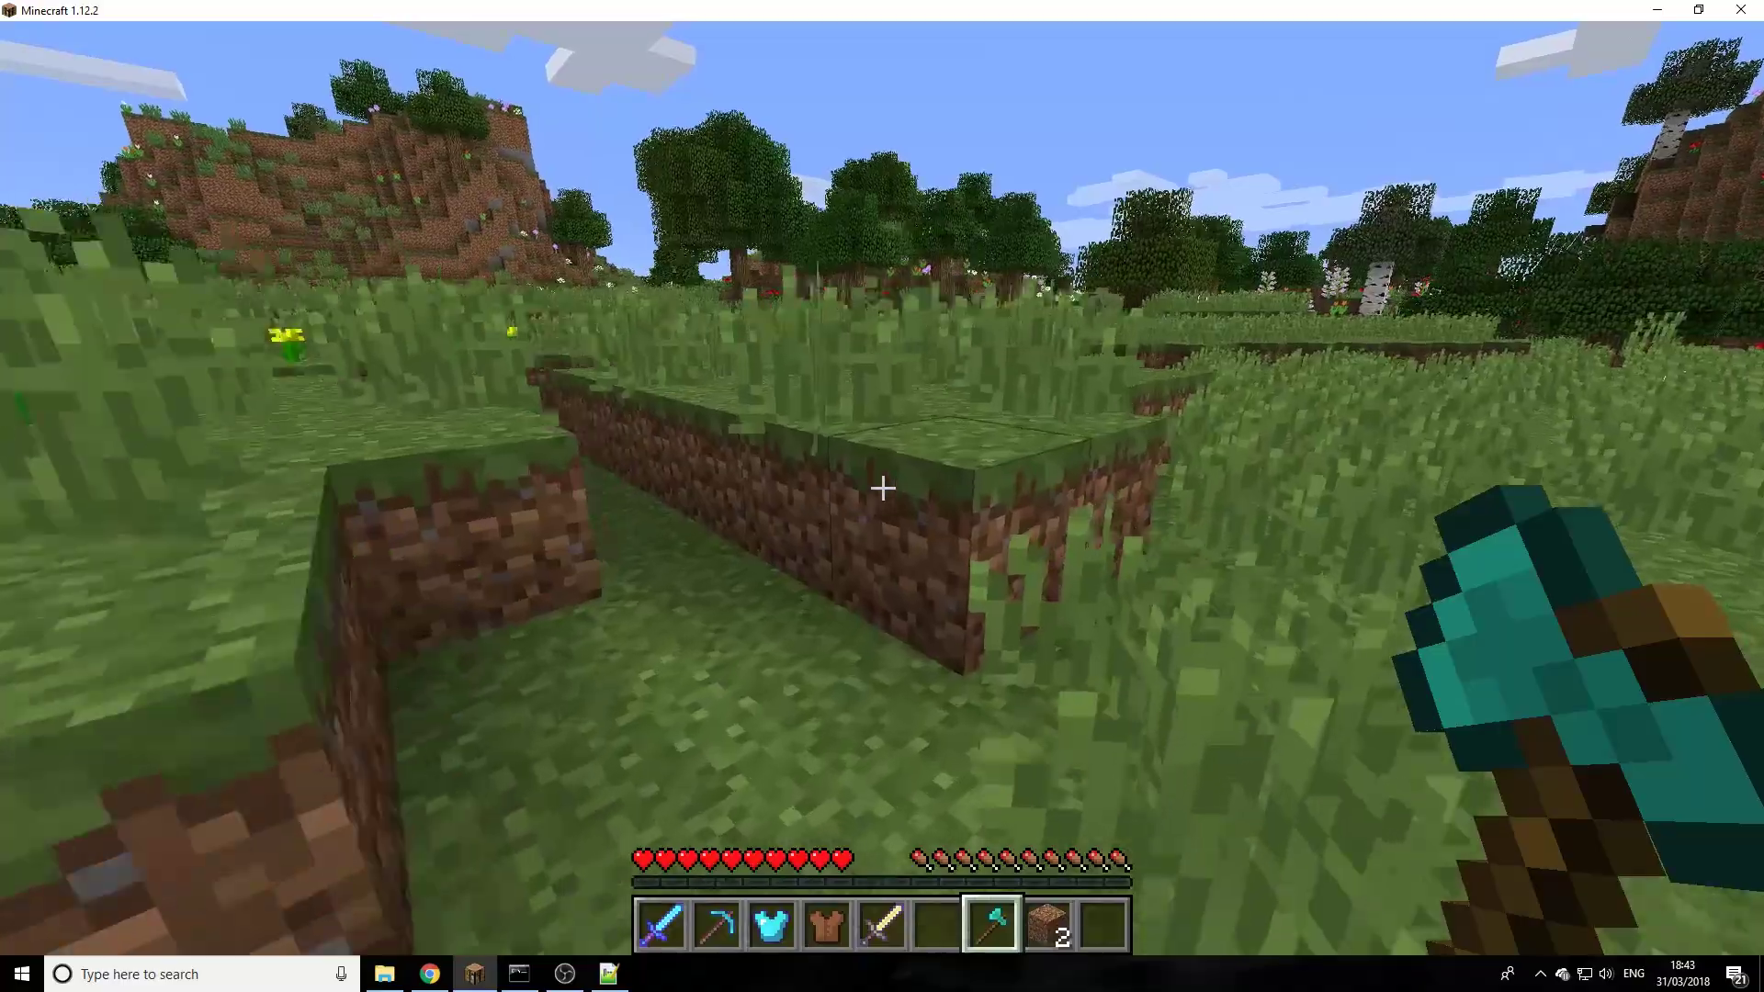
Switch to the empty ninth hotbar slot and walk through the red flower meadow toward the small pond
key("9")
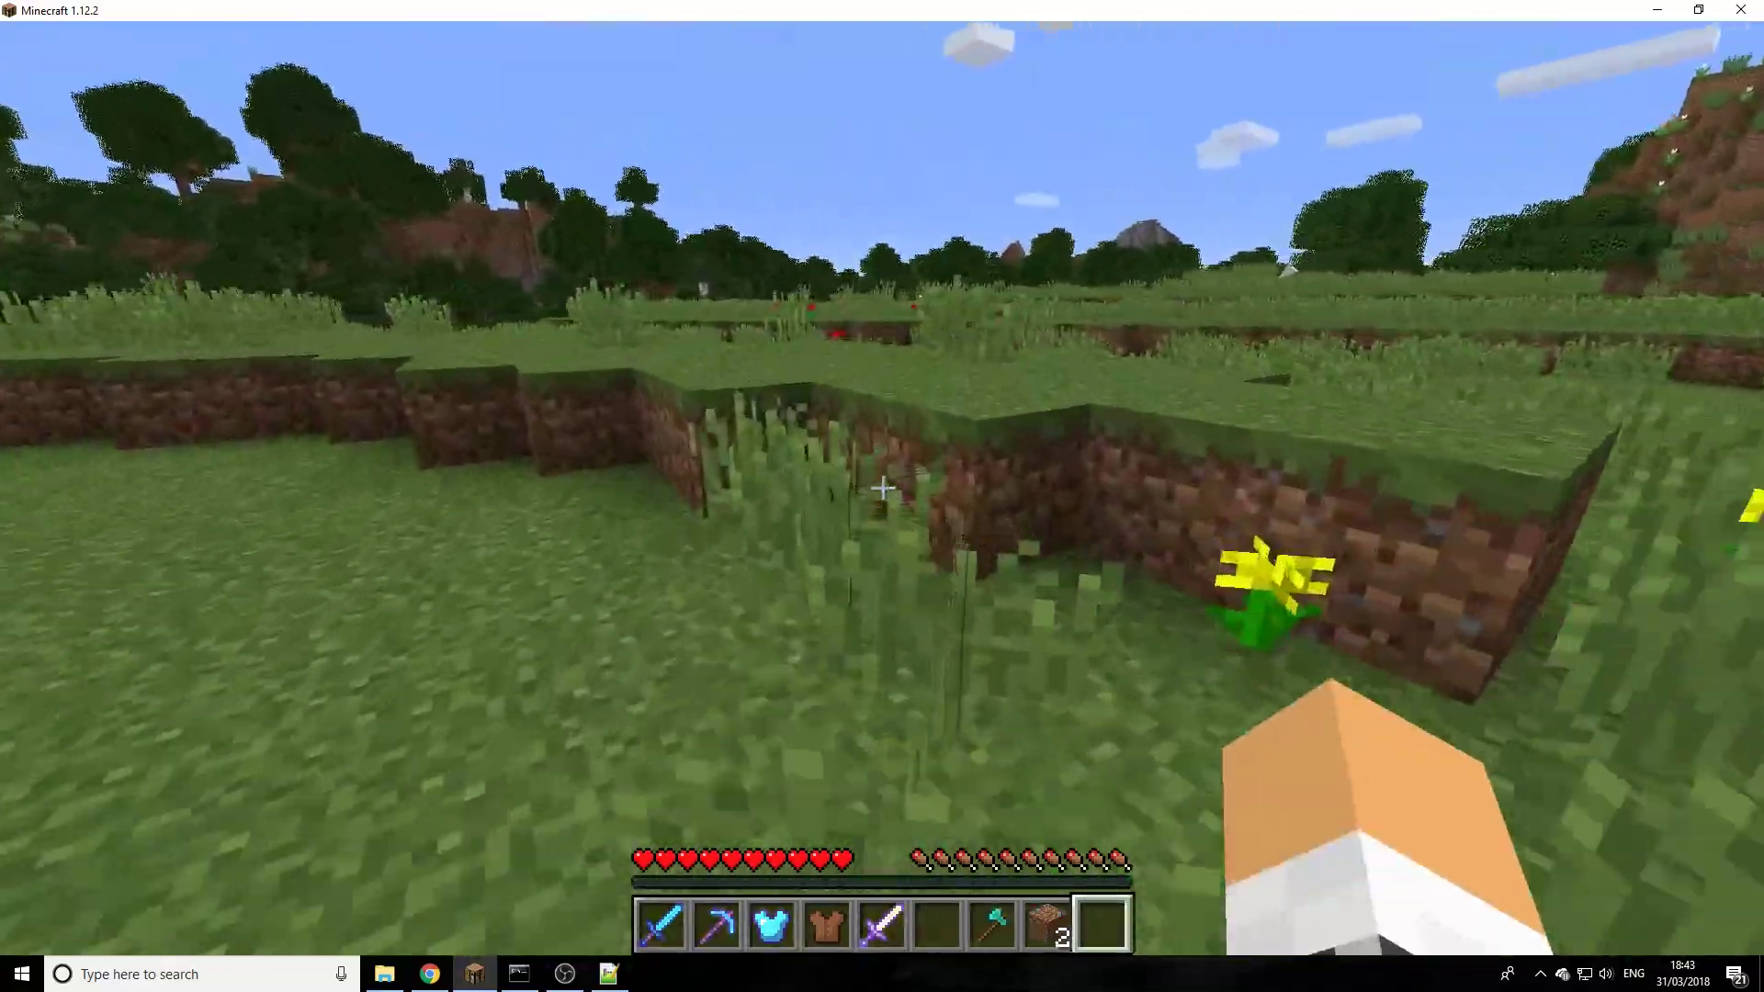
key("w")
key("w")
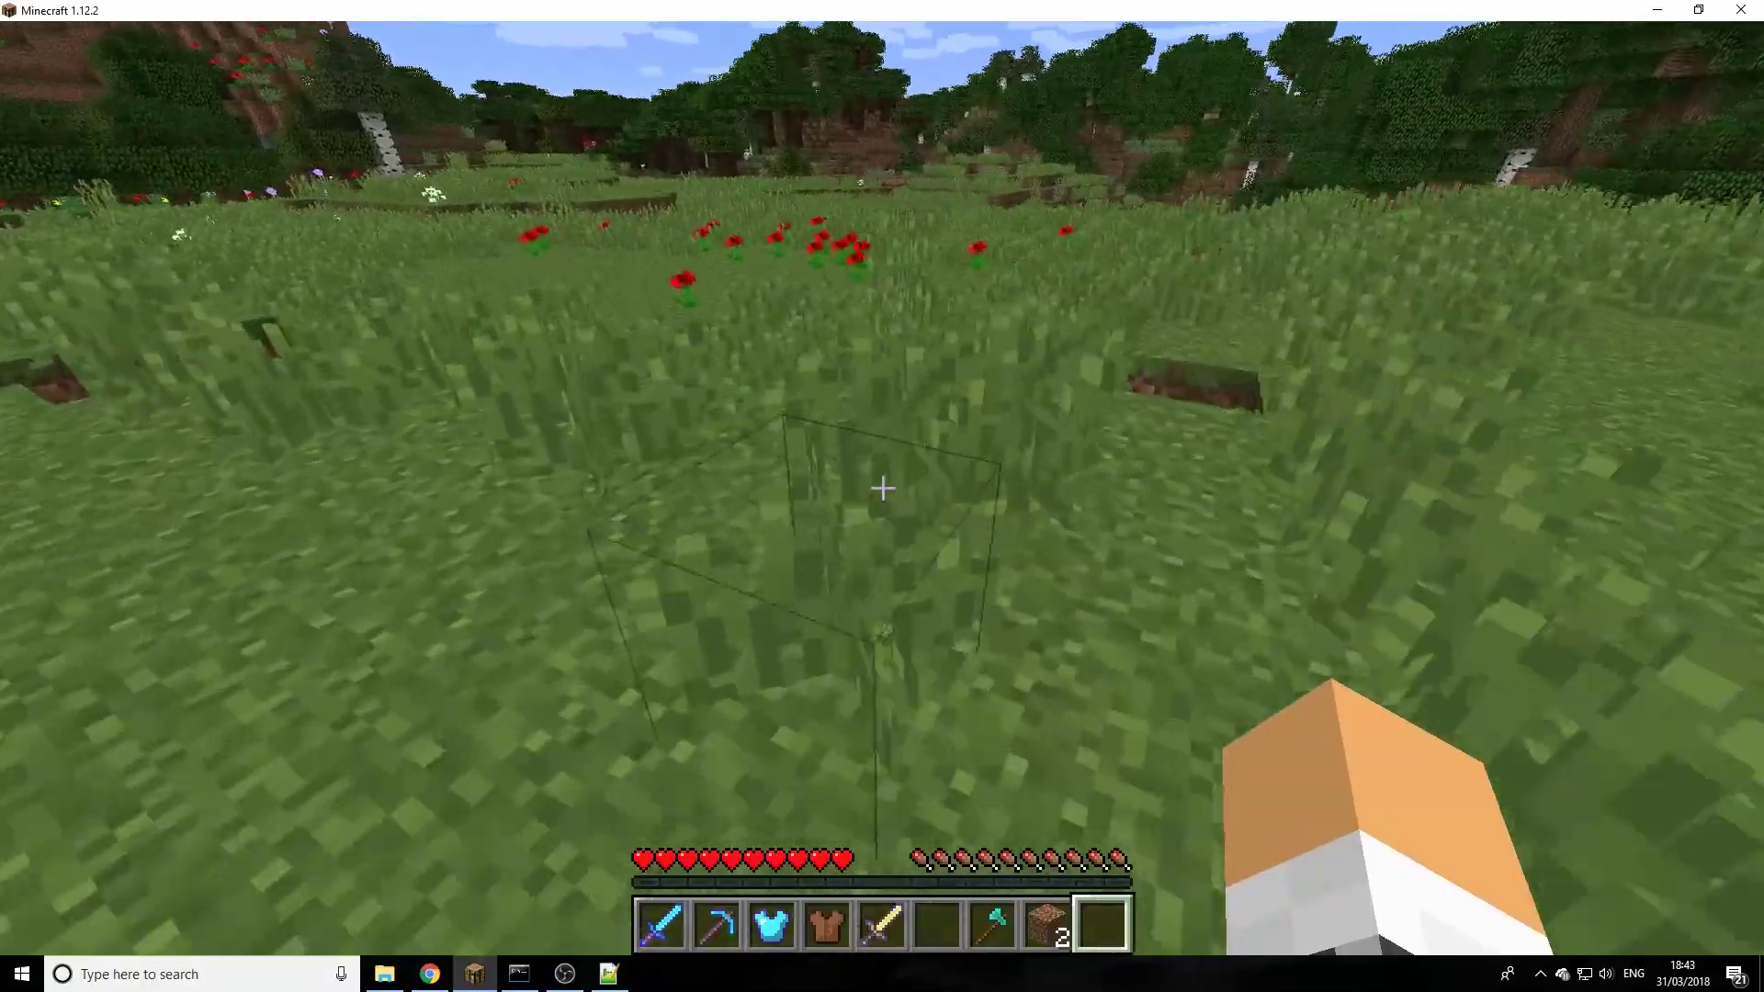
key("w")
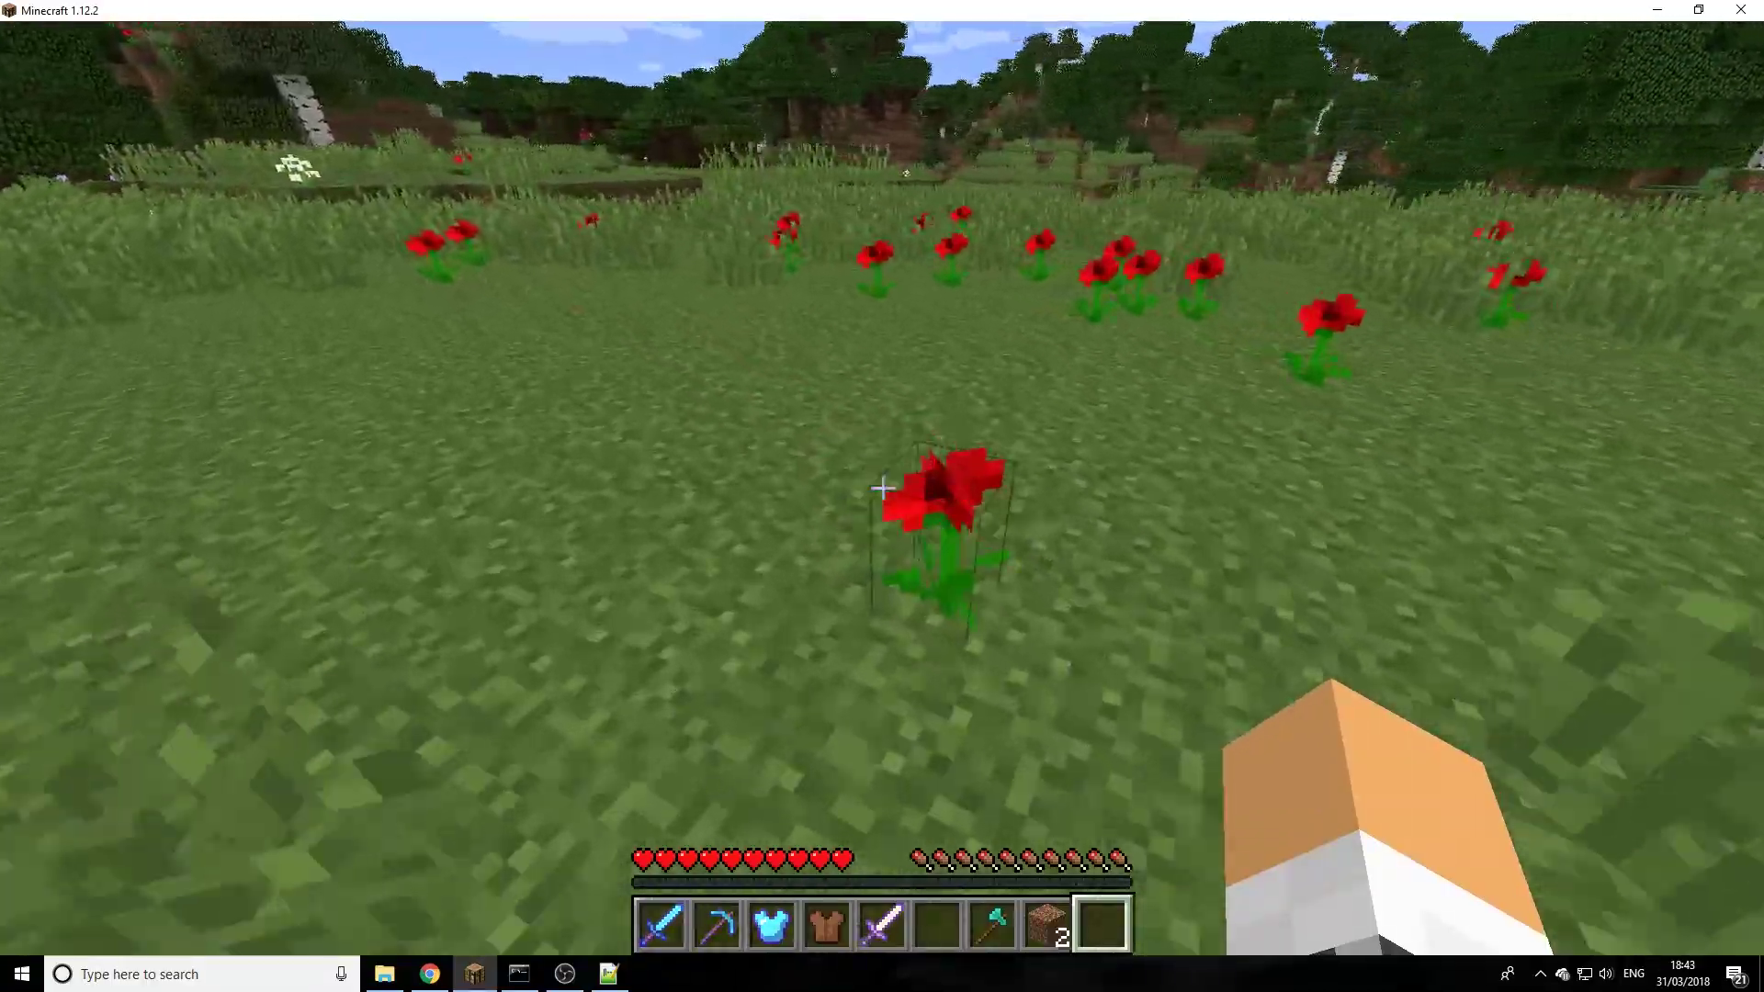
key("w")
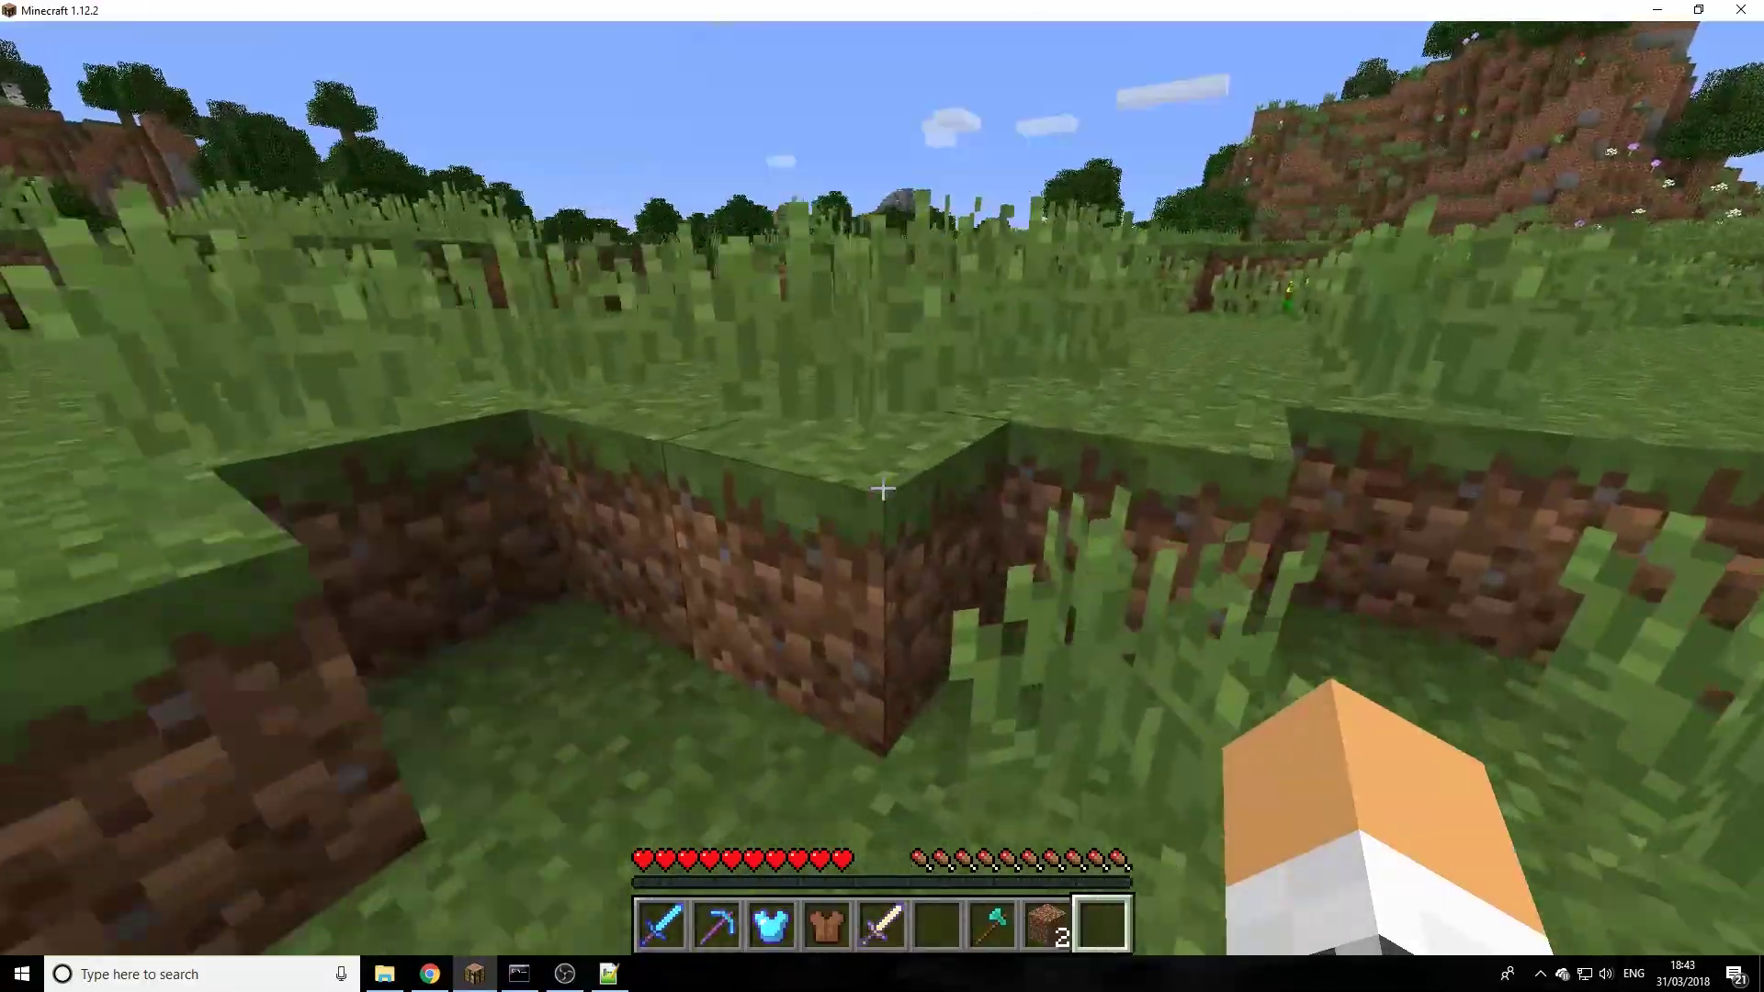
key("w")
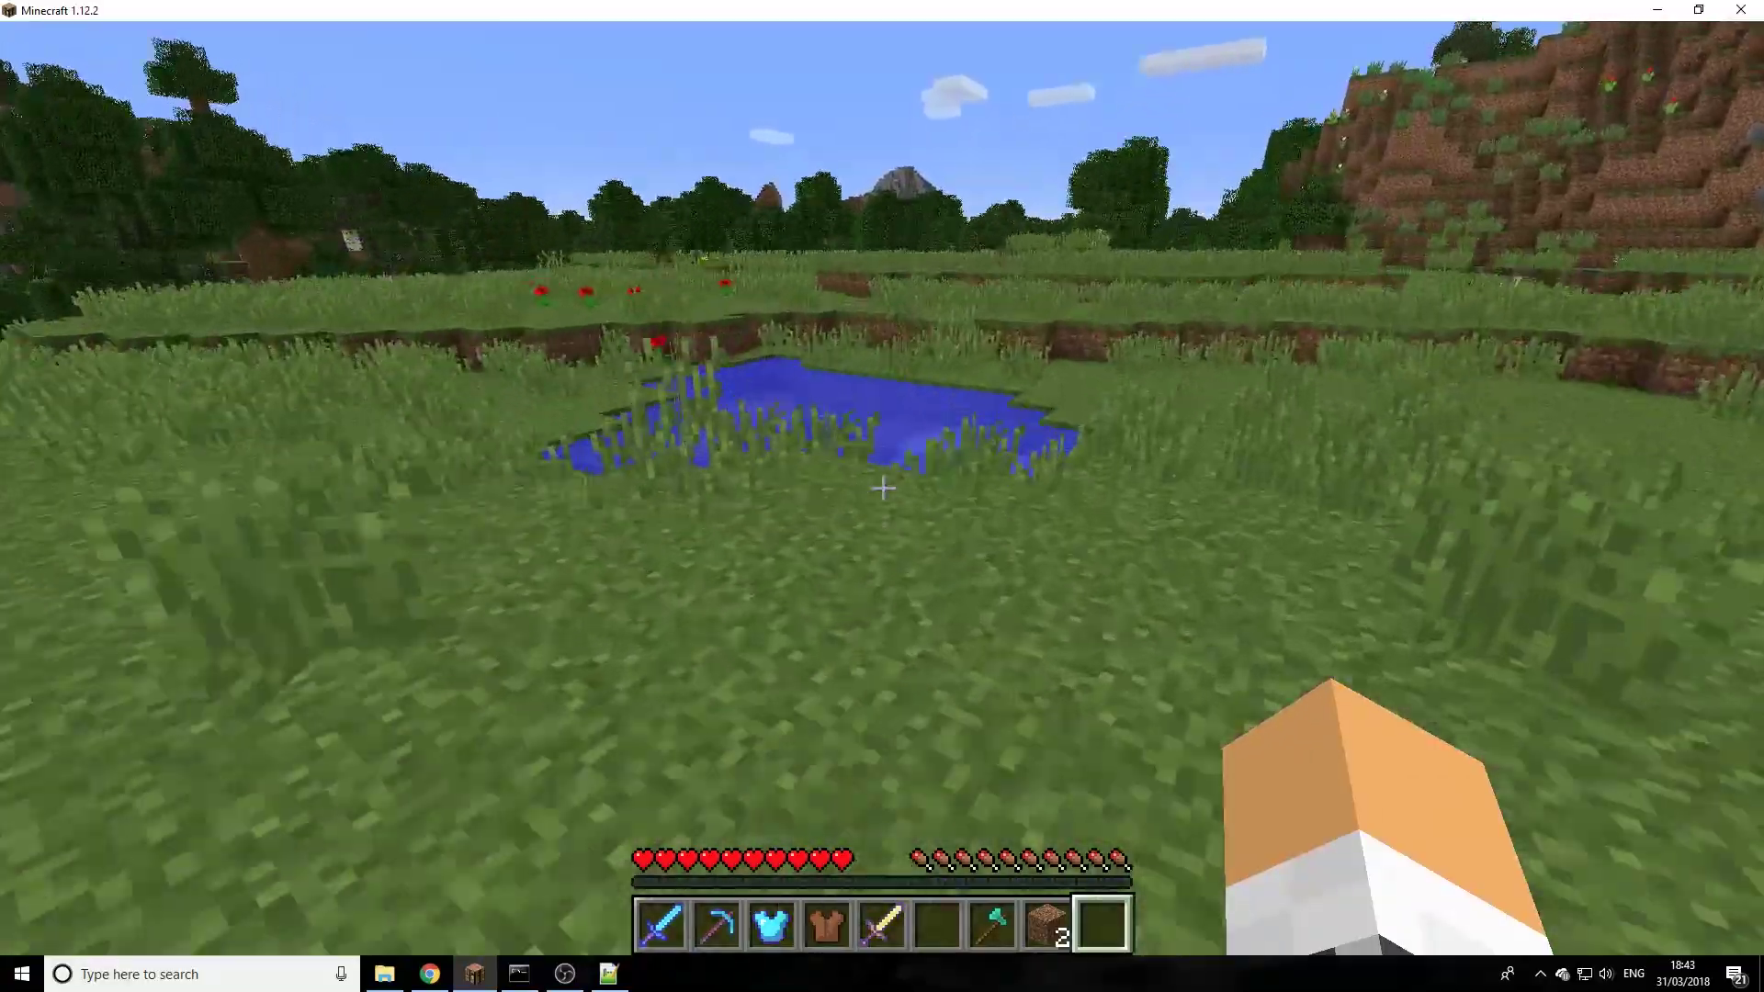